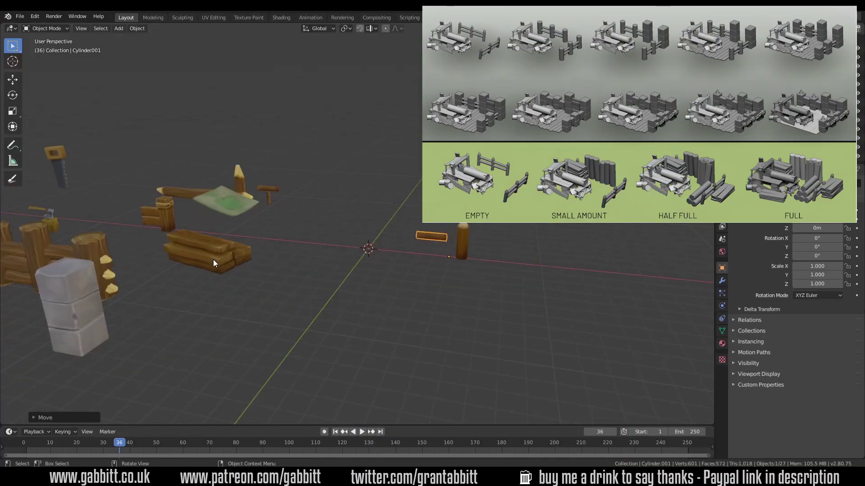
- Lay a thick log horizontally beside the upright pointed post, rotated 90° about Y, and resize it
middle_click_drag(477, 325, 527, 323)
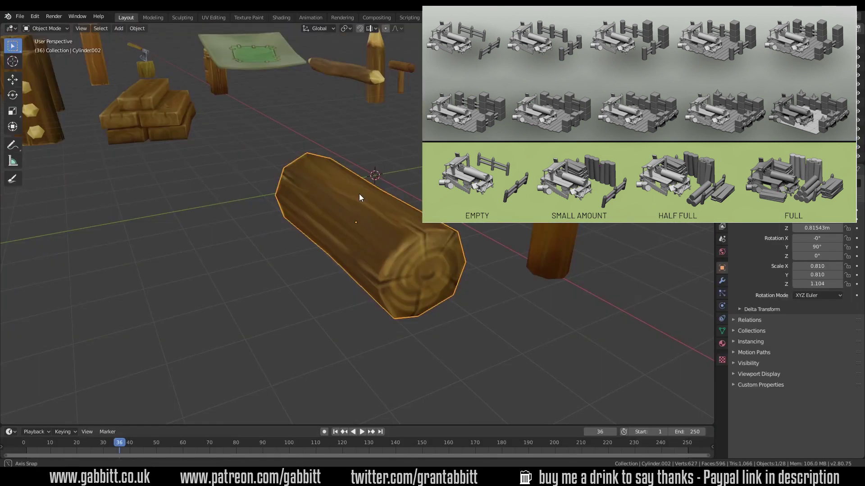
mouse_move(441, 252)
middle_mouse_down()
mouse_move(422, 237)
mouse_move(416, 212)
middle_mouse_up()
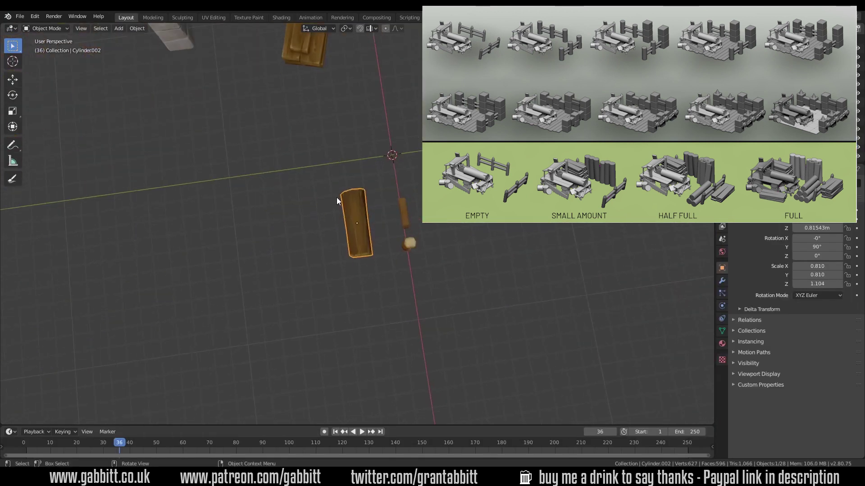
key("s")
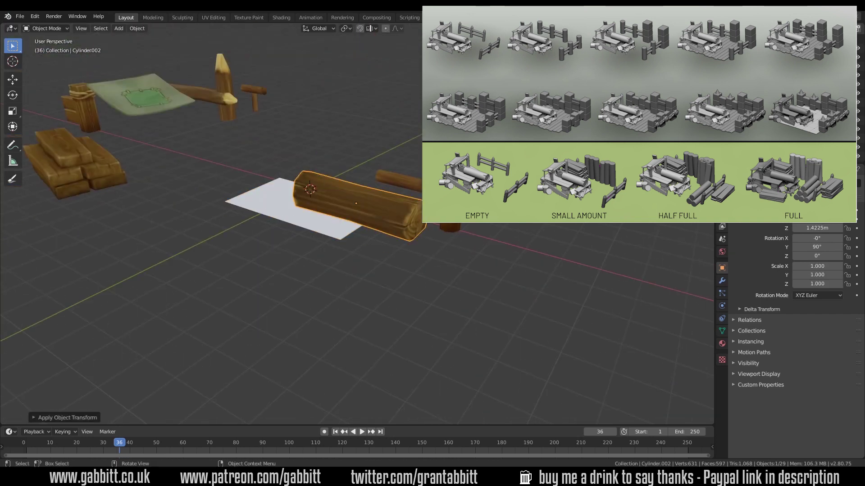
- Extrude the white plane beneath the log into a thin tabletop slab and add loop cuts to it
key("Tab")
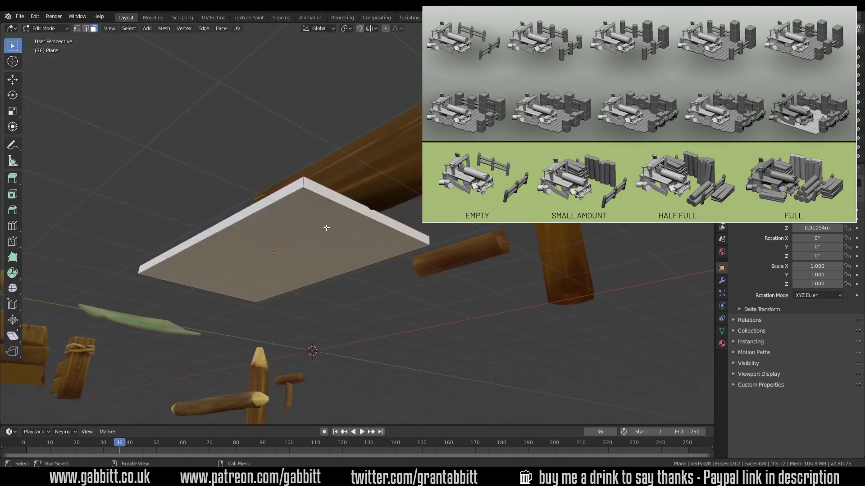
right_click(342, 256)
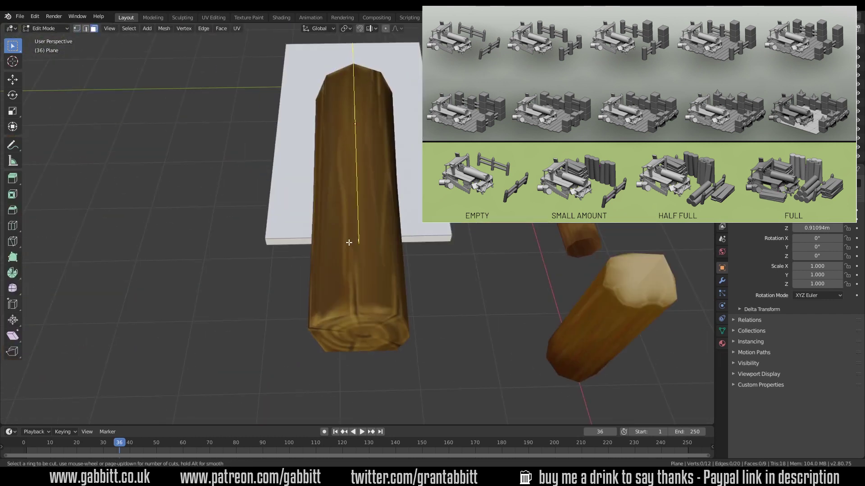
middle_click_drag(409, 211, 404, 152, "alt")
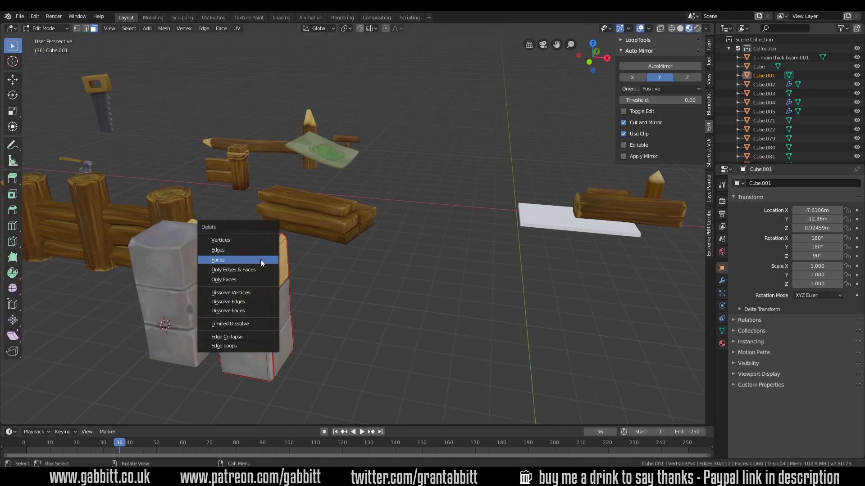
- Remove the top block of the duplicated stone pillar and fill the opening with a face to leave two blocks
left_click(251, 250)
key("f")
middle_click_drag(351, 289, 365, 294, "alt")
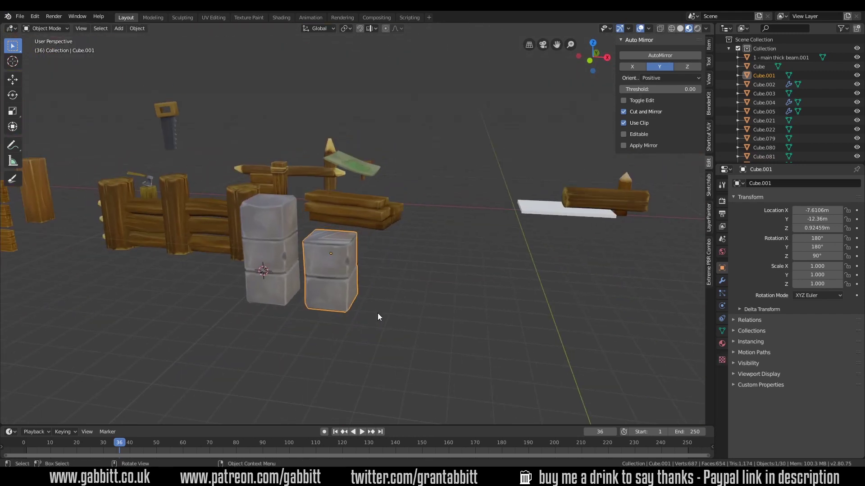
- Move the two-block stone pillar to the tabletop as a leg and scale it to 0.605
key("KP_7")
left_click(296, 287)
key("g")
middle_click_drag(302, 282, 417, 229, "alt")
key("s")
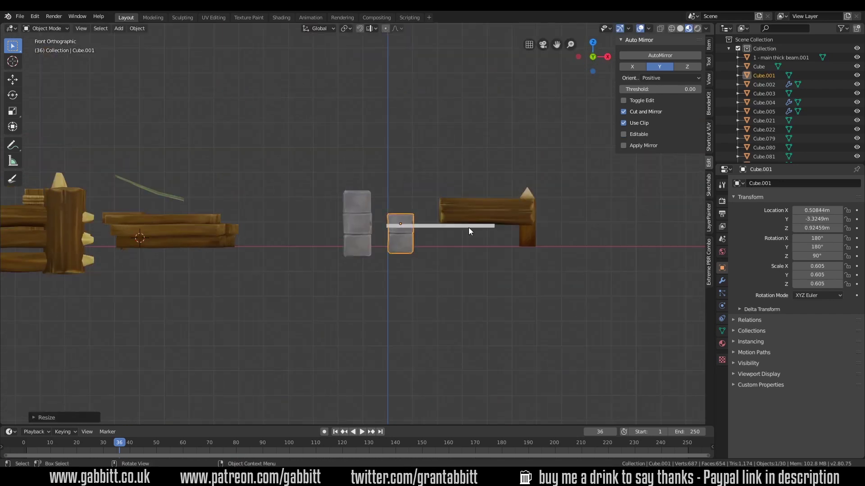
left_click(500, 211)
- Duplicate the stone leg three times and place the copies under the remaining corners of the tabletop
middle_click_drag(500, 211, 534, 283)
right_click(416, 241)
key("shift+d")
scroll(534, 282, "down", 5)
middle_click_drag(378, 233, 377, 267)
left_click(398, 232)
left_click(377, 268)
- Place the axe stump in front of the table and split off a copy of the stump without the axe
key("Tab")
left_click(434, 271)
key("Tab")
middle_click_drag(434, 271, 396, 288)
scroll(396, 288, "up", 3)
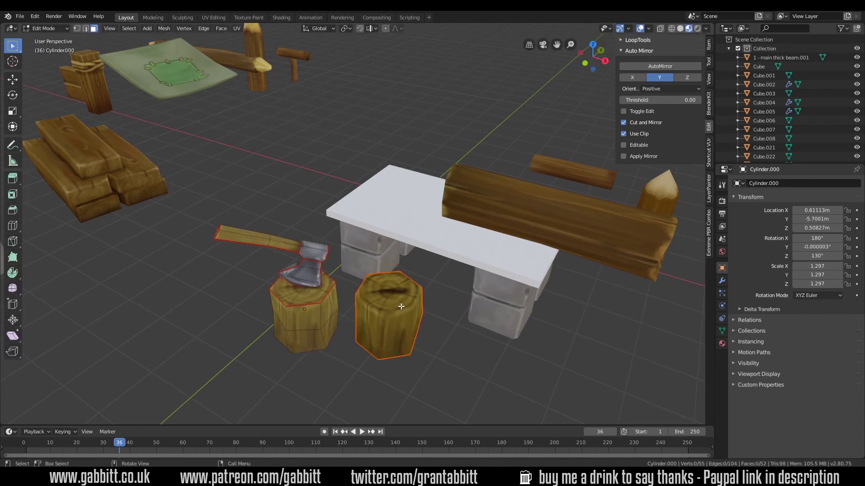
left_click(384, 326)
middle_click_drag(385, 326, 361, 285)
left_click(379, 308)
- Move the two stumps closer to the table and lay the plain stump on its side beside the axe stump
scroll(361, 285, "down", 2)
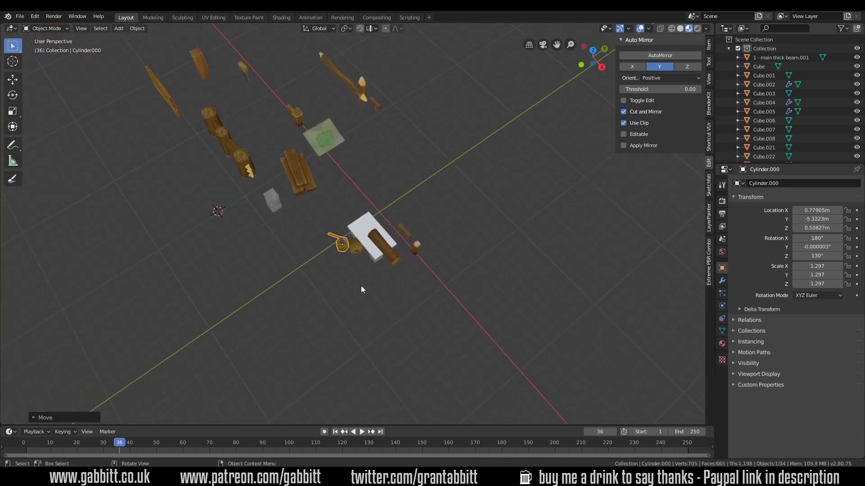
scroll(360, 286, "up", 2)
key("g")
key("shift+z")
middle_click_drag(411, 300, 422, 229)
right_click(328, 242)
key("ctrl+z")
- Add a plane in front of the table, rotate it 90° about X and scale it into a long strip for a saw blade
scroll(327, 242, "down", 3)
scroll(422, 228, "up", 3)
key("shift+a")
left_click(454, 212)
type("rx90")
key("Return")
key("s")
left_click(493, 212)
scroll(493, 213, "up", 2)
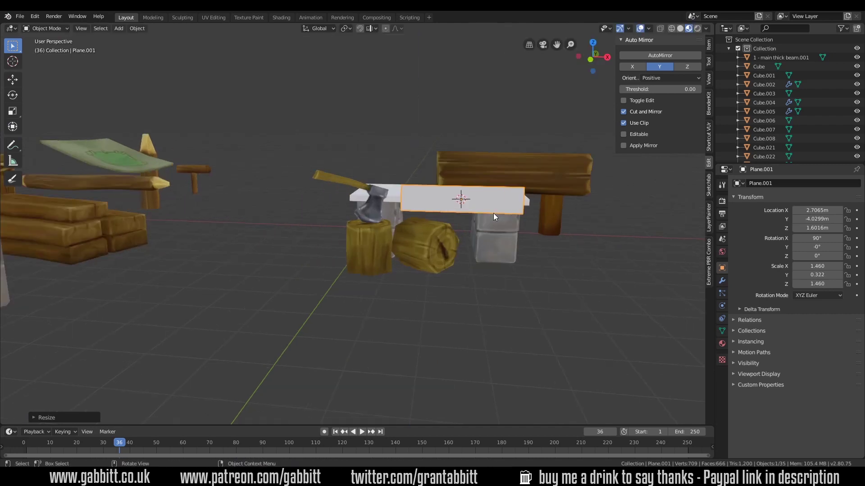
- Lengthen the blade plane to an X scale of 1.651 and tilt it about 27° so it leans diagonally in front of the table
key("KP_1")
key("r")
left_click(459, 250)
right_click(390, 279)
left_click(385, 299)
middle_click_drag(384, 299, 403, 292)
key("r")
left_click(481, 280)
key("KP_1")
key("Tab")
key("r")
left_click(471, 285)
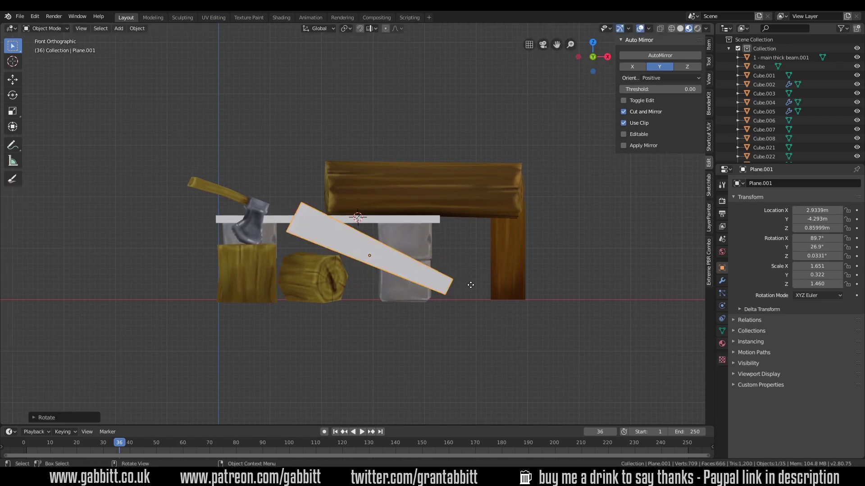
- Give the blade thickness, mirror it across Z and extrude an upright handle from its upper end
middle_click_drag(505, 296, 323, 298)
key("Tab")
left_click(287, 270)
scroll(323, 298, "up", 4)
key("e")
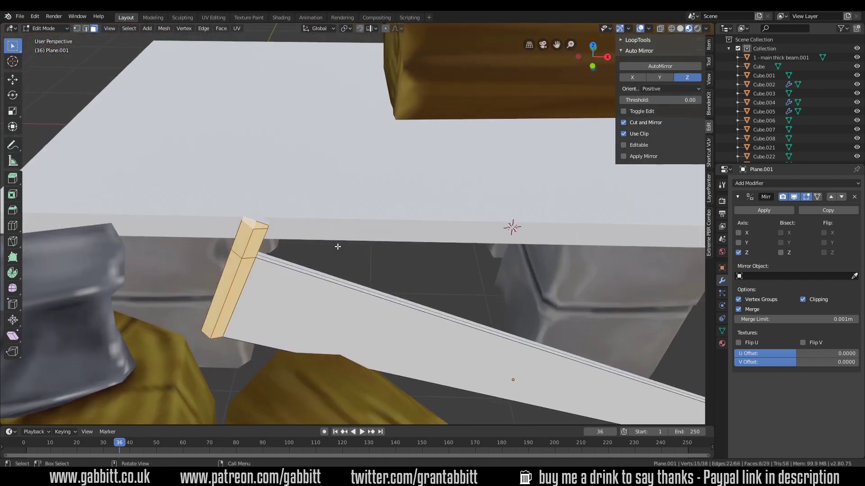
middle_click_drag(247, 228, 369, 228, "shift")
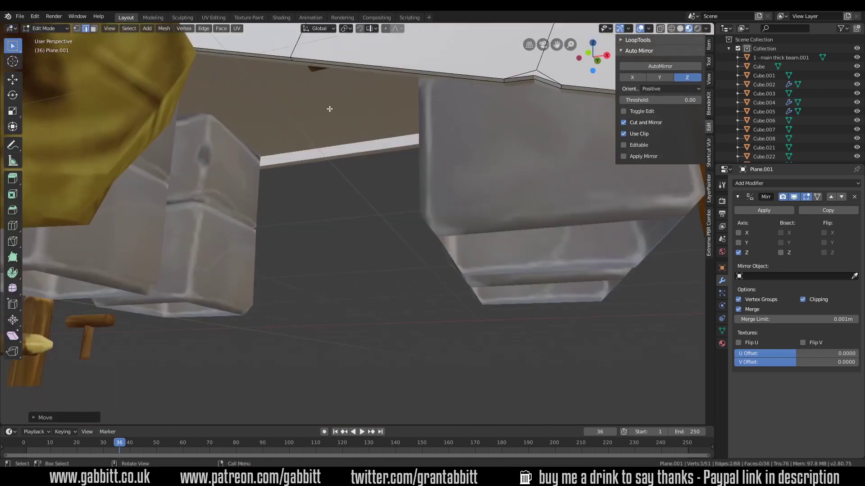
- Cut tooth notches along the saw blade's lower edge using loop cuts and two-segment edge bevels
left_click(308, 71)
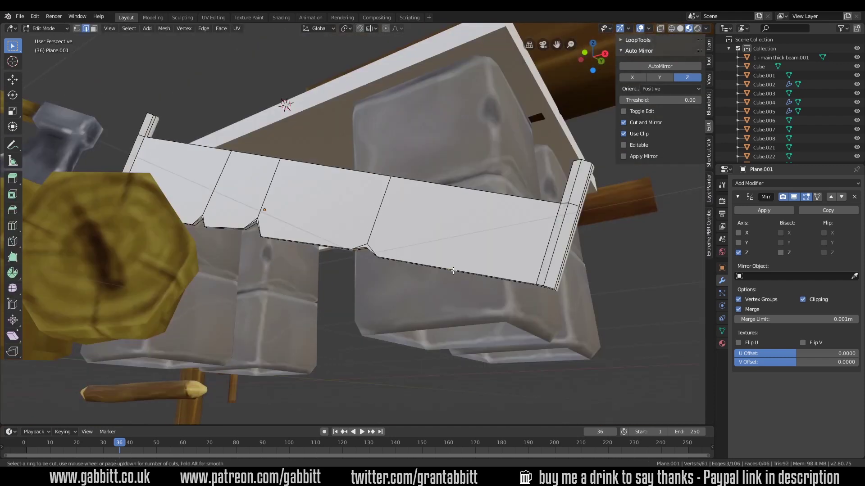
left_click(446, 346)
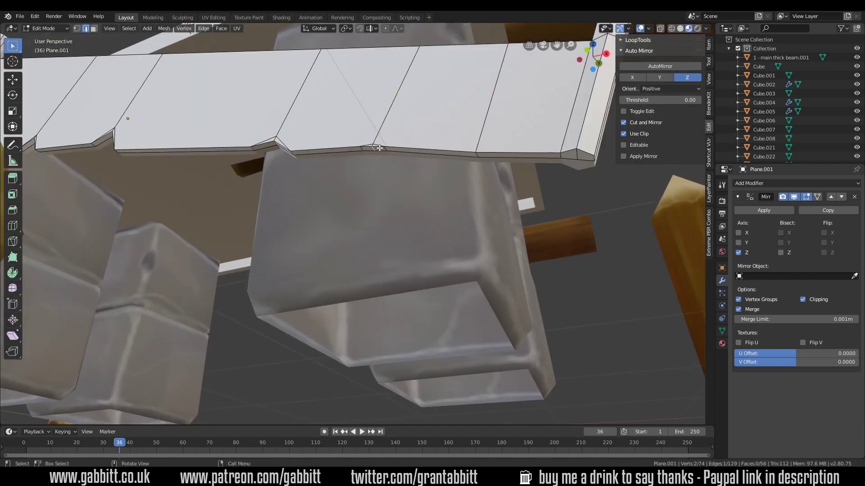
left_click(380, 148, "shift")
scroll(389, 151, "up", 2)
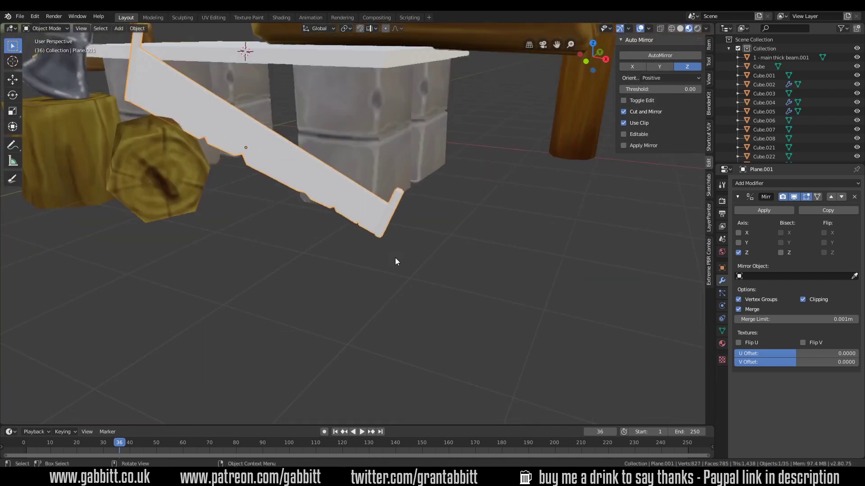
scroll(396, 257, "up", 3)
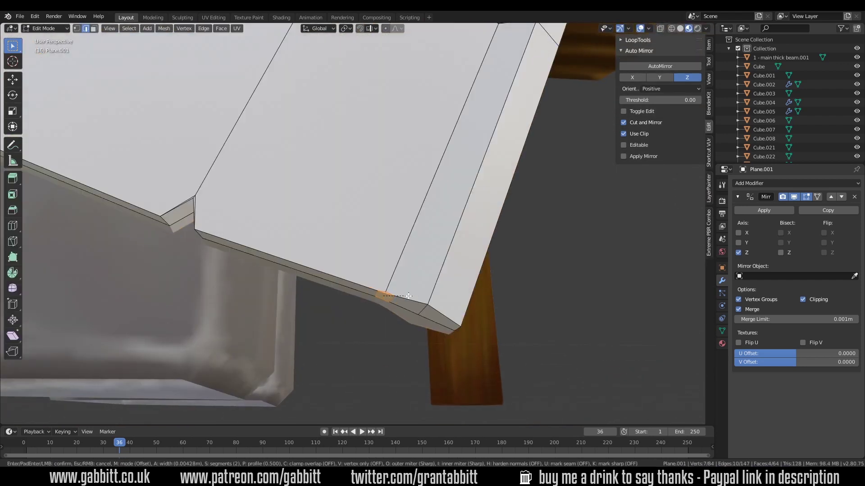
left_click(408, 296)
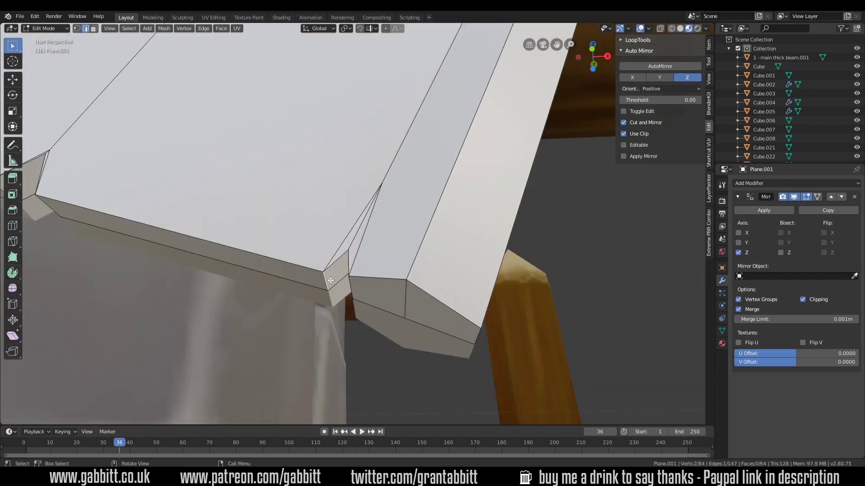
key("Tab")
key("Tab")
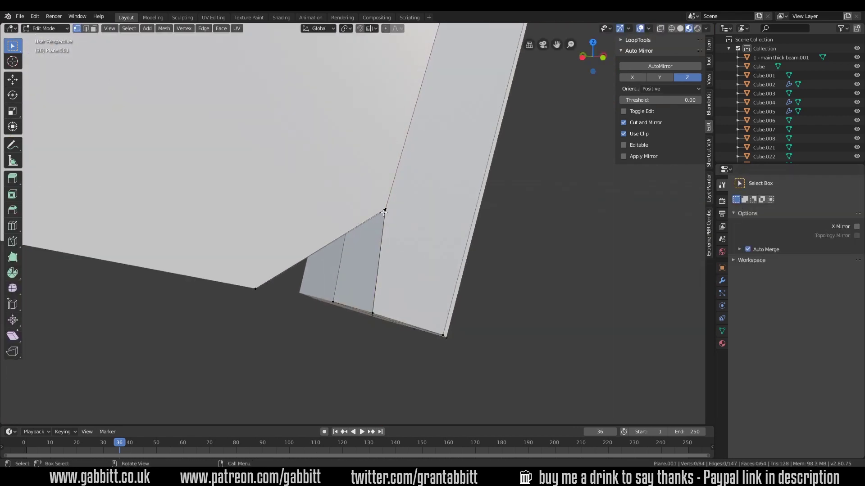
- Move the notch vertices along the local Y axis to tidy the tooth shapes near the saw's lower end
key("g")
key("y")
key("y")
left_click(272, 156)
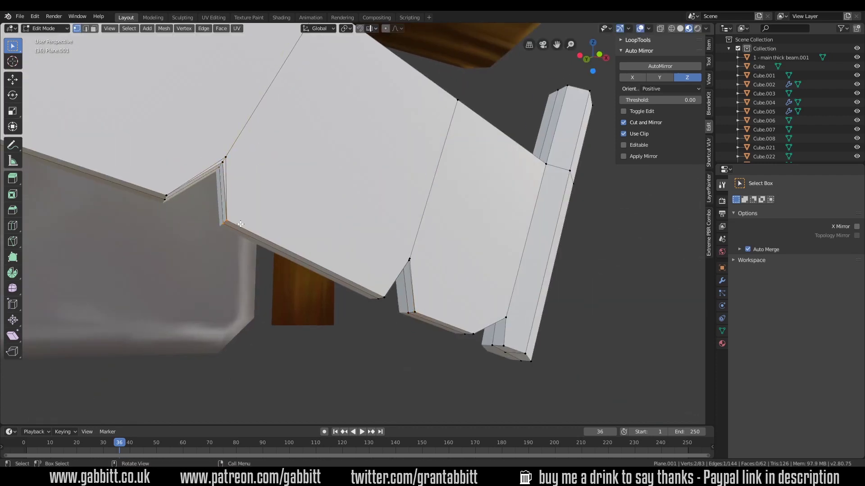
key("Tab")
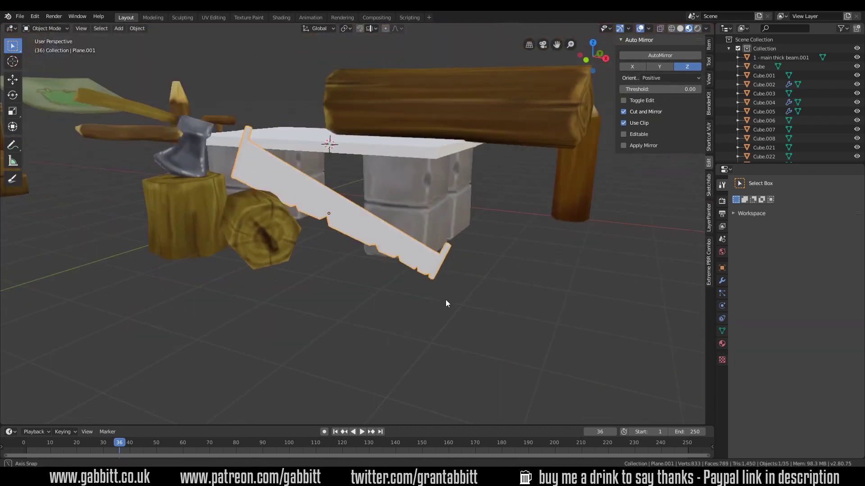
- Add a cube under the log's free end and scale it into a thin support plank level with the tabletop
middle_click_drag(445, 299, 315, 234)
left_click(292, 235)
right_click(445, 158)
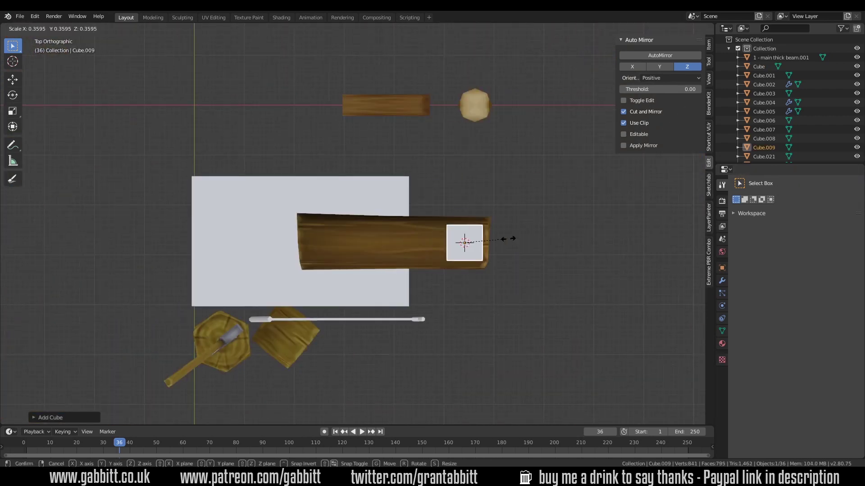
key("s")
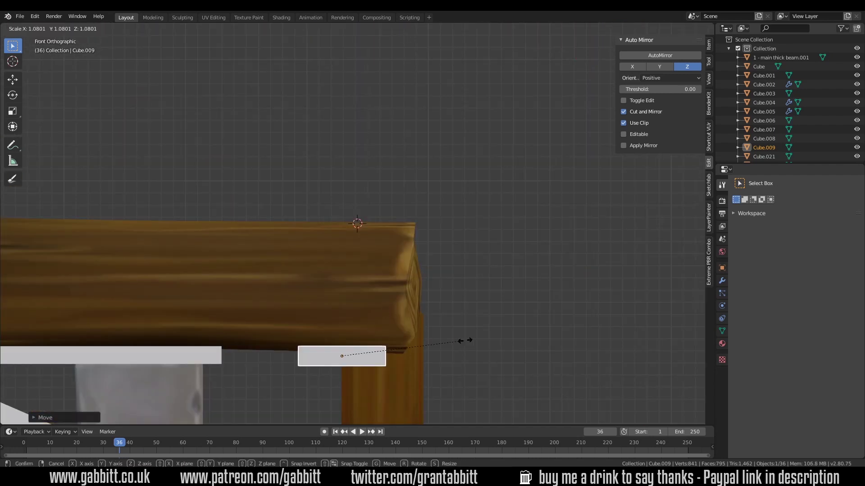
left_click(465, 341)
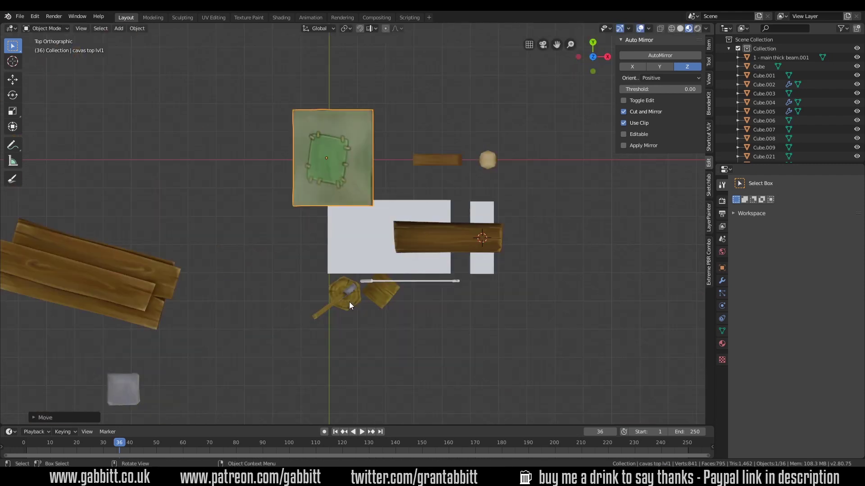
- Move the green canvas over the end of the table and duplicate the long log with pointed ends
key("g")
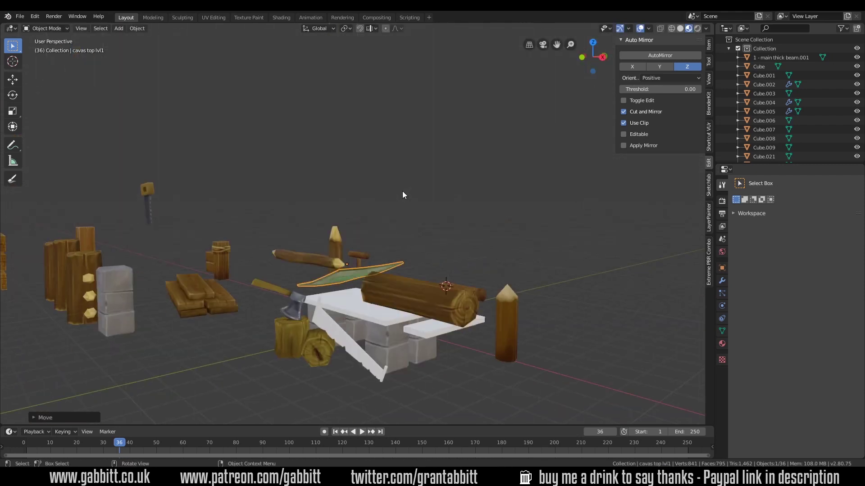
middle_click_drag(402, 195, 436, 319)
left_click(246, 144)
key("shift+d")
left_click(458, 276)
- Stand the duplicated pointed log upright, shrink it and position it as a pole at the back of the table
key("KP_1")
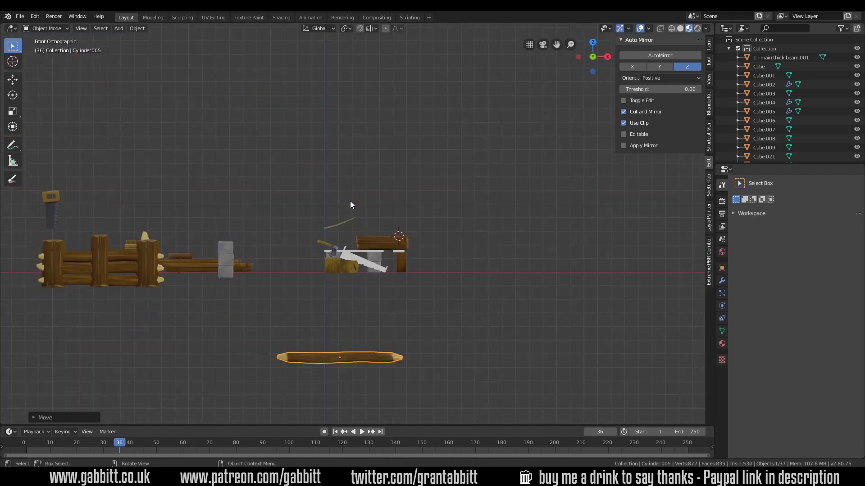
middle_click_drag(423, 234, 459, 241)
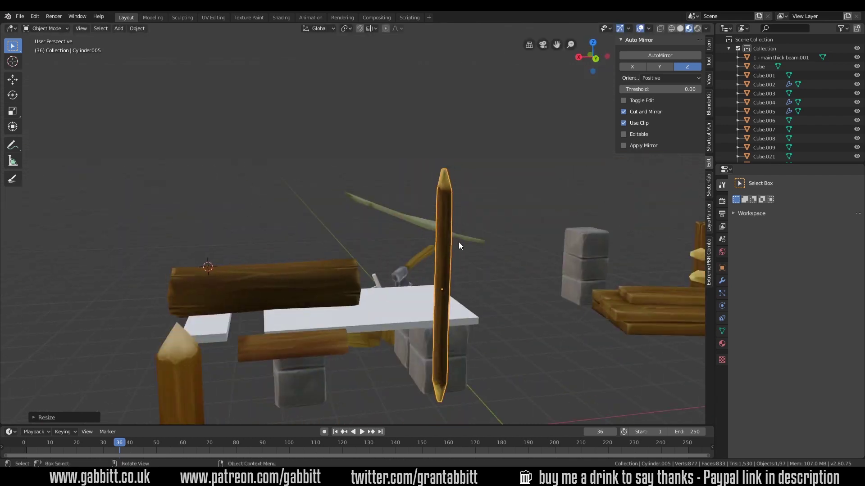
key("KP_1")
key("g")
left_click(372, 252)
- Reset the short beam's origin, rotate it across the table's width and raise it to the pole under the canvas edge
middle_click_drag(372, 251, 315, 202)
left_click(292, 195)
left_click(383, 197)
middle_click_drag(383, 197, 479, 282)
left_click(379, 203)
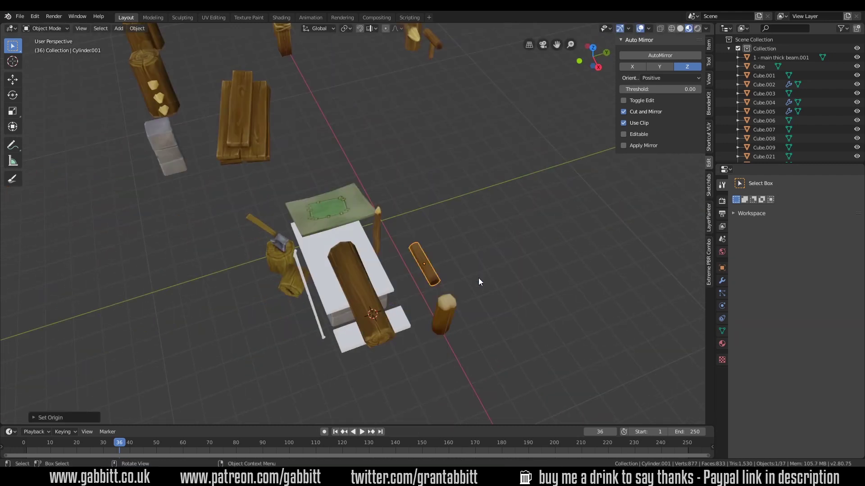
key("KP_7")
left_click(361, 241)
key("r")
left_click(564, 233)
middle_click_drag(564, 234, 365, 278)
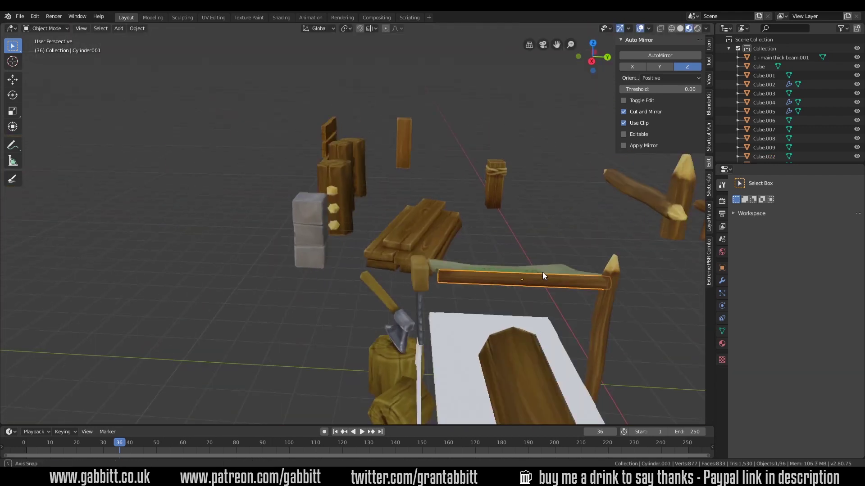
- Hang the small handsaw from the free end of the beam above the table
middle_click_drag(542, 272, 587, 291)
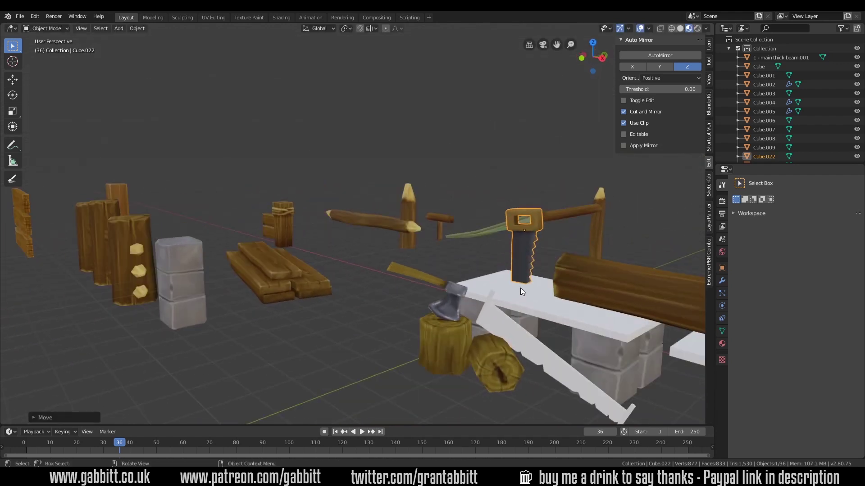
middle_click_drag(520, 288, 532, 220)
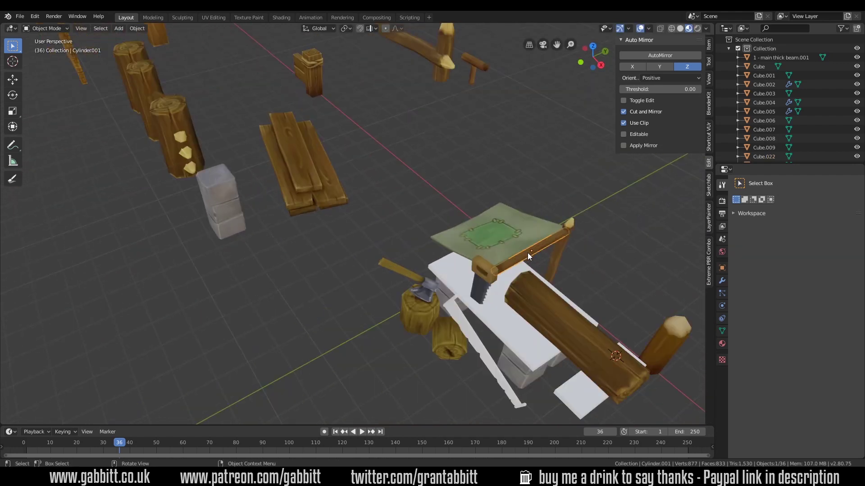
- Apply the beam's transform, duplicate it and stand the copy as a short post under a front corner of the canvas
key("ctrl+a")
left_click(528, 253)
key("shift+d")
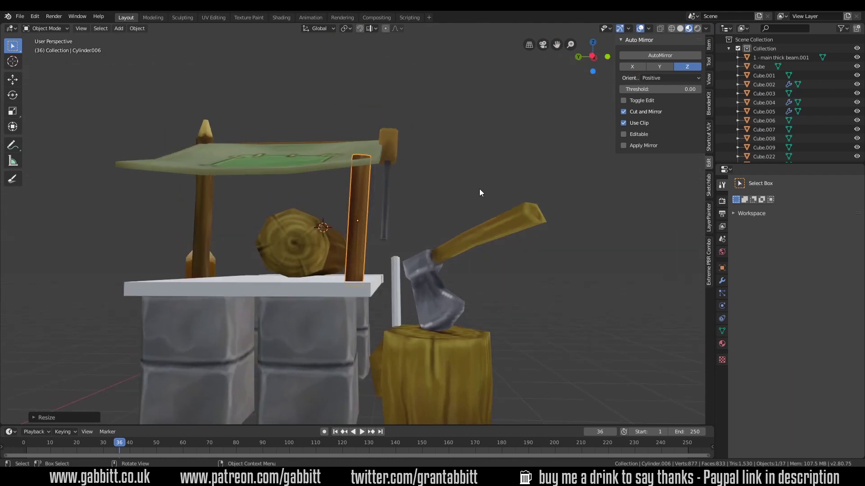
- Duplicate the short post to the canvas's other low corner and rotate the copy to lean slightly on the tabletop
scroll(480, 189, "up", 2)
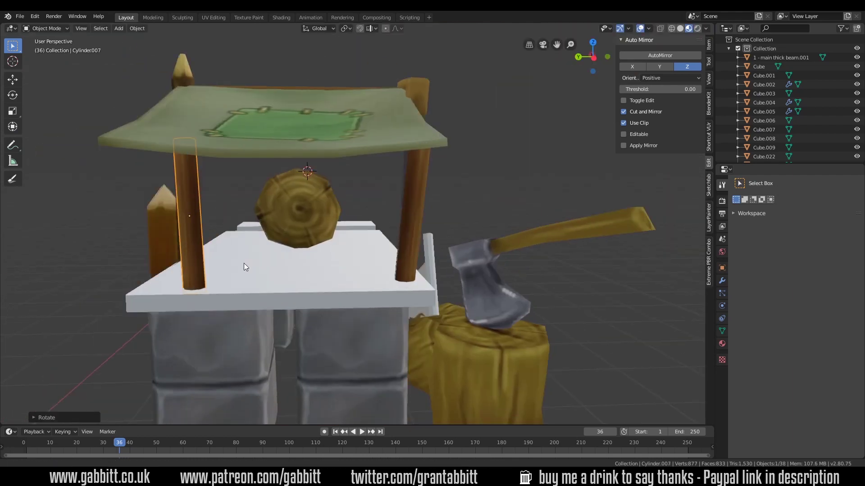
scroll(244, 263, "up", 2)
middle_click_drag(298, 261, 431, 233)
key("r")
left_click(406, 235)
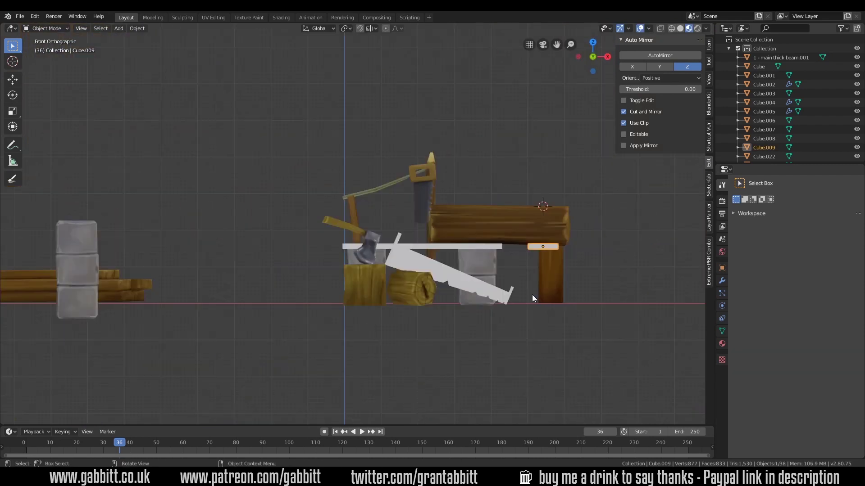
- Duplicate the small slab downward as a lower shelf and arrange duplicated short posts as slanted legs under both ends of the trestle
key("shift+d")
key("z")
left_click(534, 324)
key("shift+d")
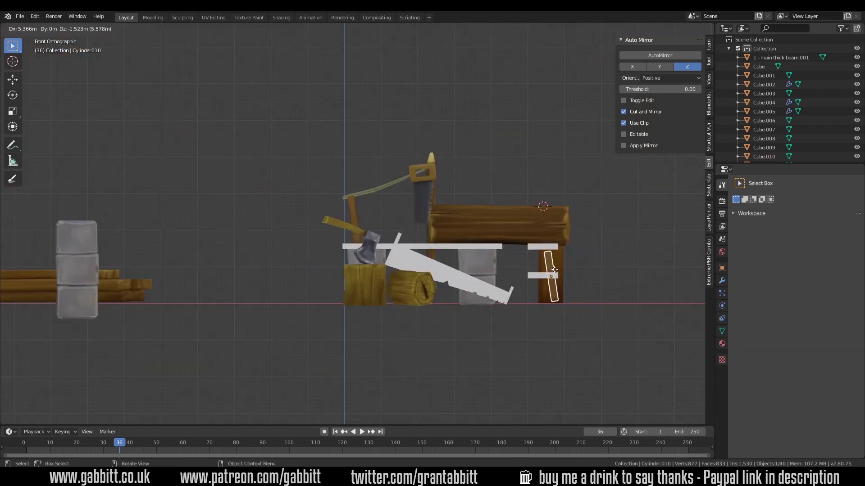
middle_click_drag(617, 276, 479, 322)
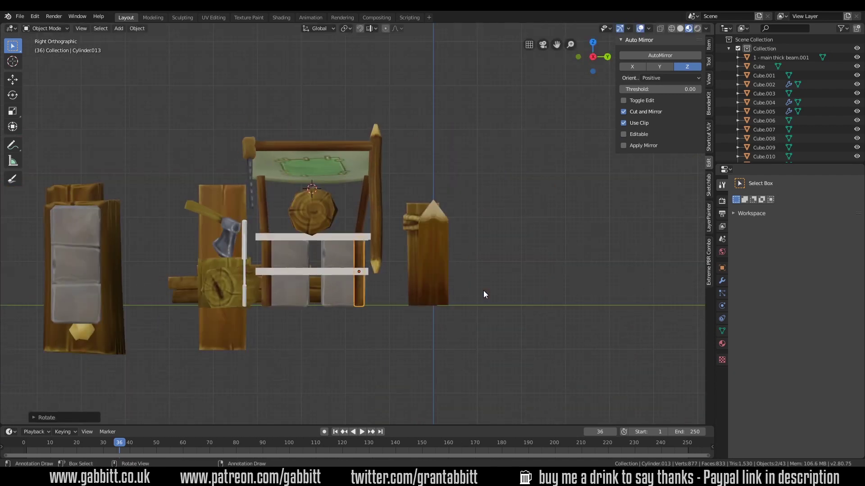
middle_click_drag(485, 295, 505, 344)
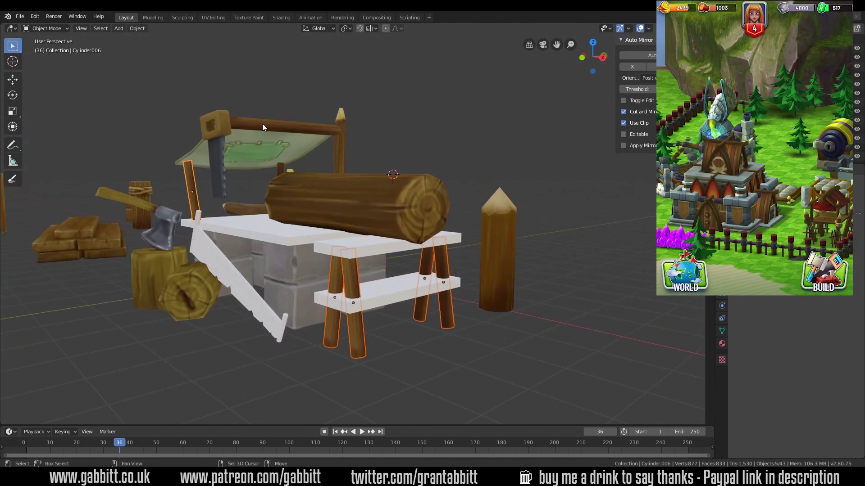
- Move the trestle legs, canvas posts and top beam into a new collection named "support logs some scaled"
key("m")
left_click(288, 175)
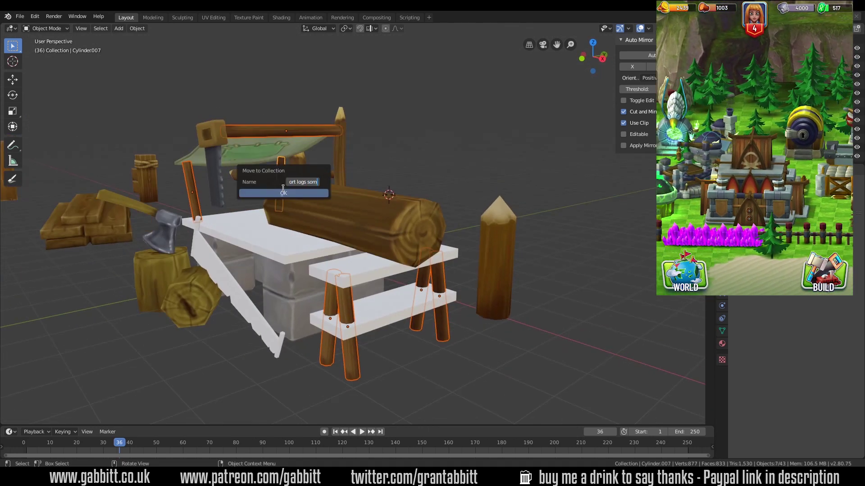
left_click(283, 193)
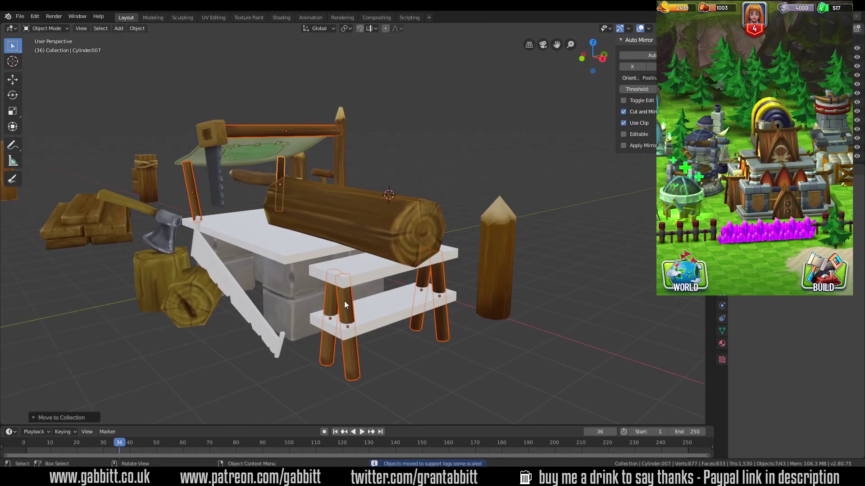
left_click(344, 301)
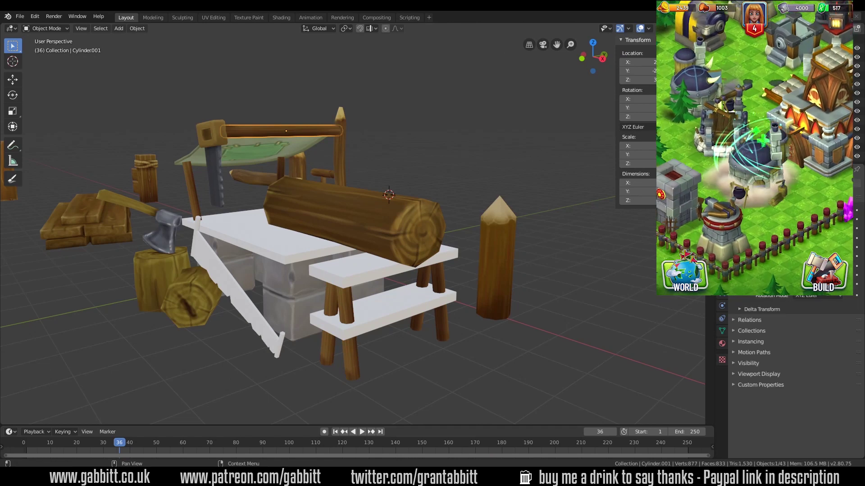
- Bring over a single wooden plank, scale it and stand it upright behind the canvas shelter
scroll(356, 236, "down", 6)
middle_click_drag(355, 237, 339, 226)
scroll(419, 264, "up", 3)
middle_click_drag(419, 264, 499, 102)
left_click(399, 265)
key("g")
key("y")
left_click(488, 257)
middle_click_drag(488, 257, 63, 288)
left_click(45, 284)
key("g")
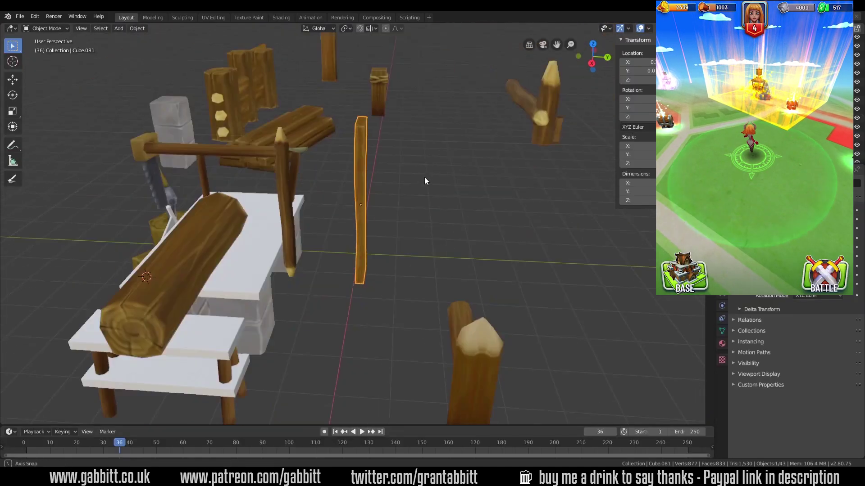
key("KP_1")
key("s")
left_click(342, 180)
middle_click_drag(341, 180, 406, 236)
- Add a low-poly cylinder, flatten it along Z into a disc, stand it upright through the tabletop and scale it to 0.66
key("shift+a")
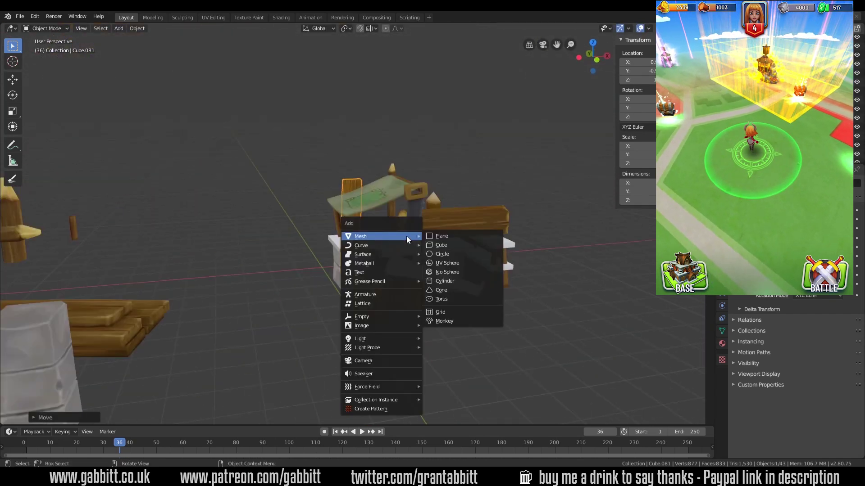
left_click(444, 282)
left_click(419, 233)
scroll(461, 162, "up", 3)
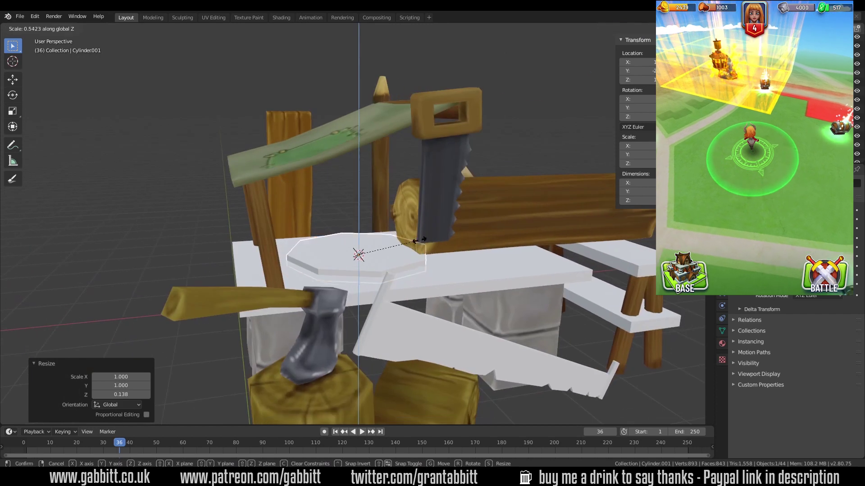
scroll(451, 217, "up", 2)
key("KP_1")
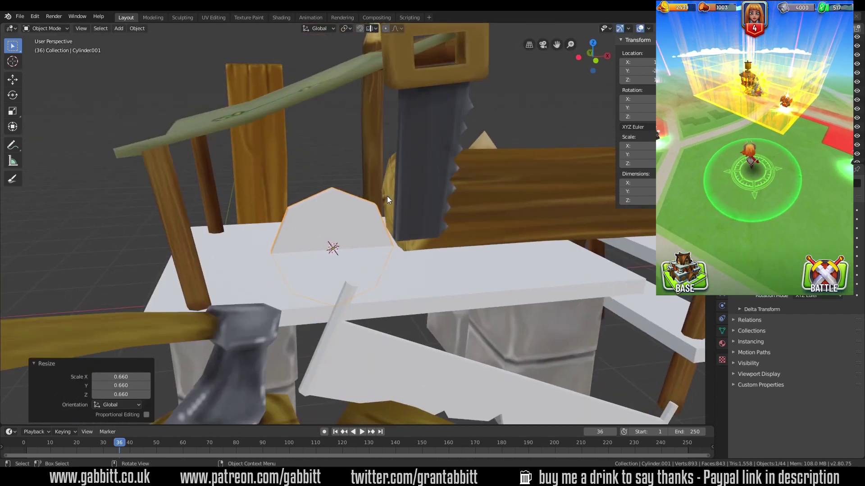
- Apply the disc's transform and set up mirroring across the X, Y and Z axes
left_click(701, 104)
key("ctrl+a")
left_click(347, 201)
middle_click_drag(348, 201, 526, 169)
key("Tab")
left_click(722, 281)
middle_click_drag(406, 203, 360, 216)
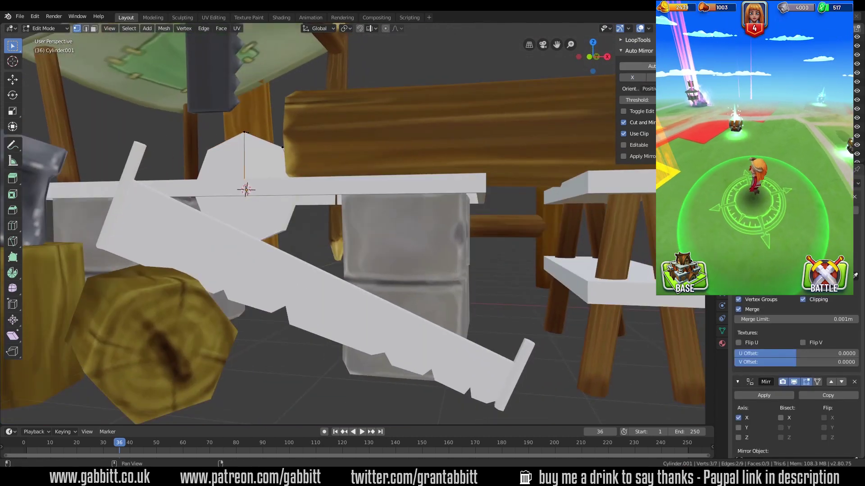
- Isolate the disc and extrude two rim faces of its quarter outward, moving the first one's tip to form a pointed saw tooth
scroll(360, 216, "up", 2)
key("KP_Divide")
key("KP_1")
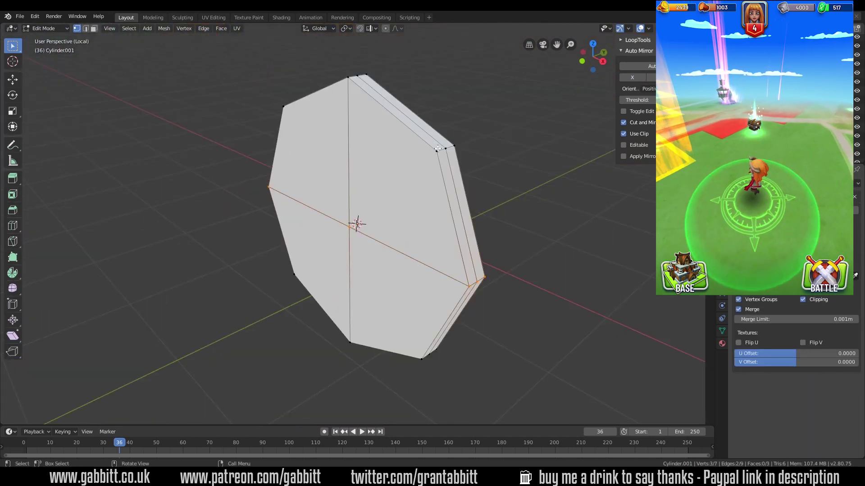
key("e")
left_click(478, 92)
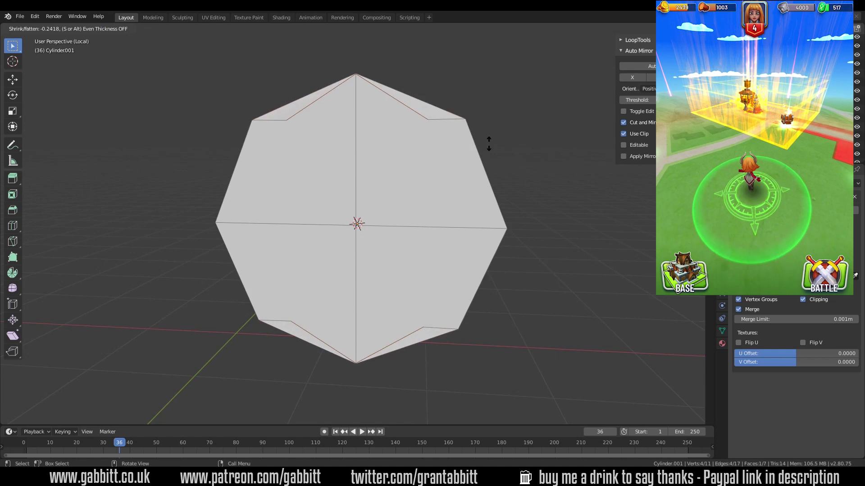
key("KP_1")
left_click(486, 135)
key("g")
left_click(542, 117)
middle_click_drag(544, 183, 534, 223)
key("e")
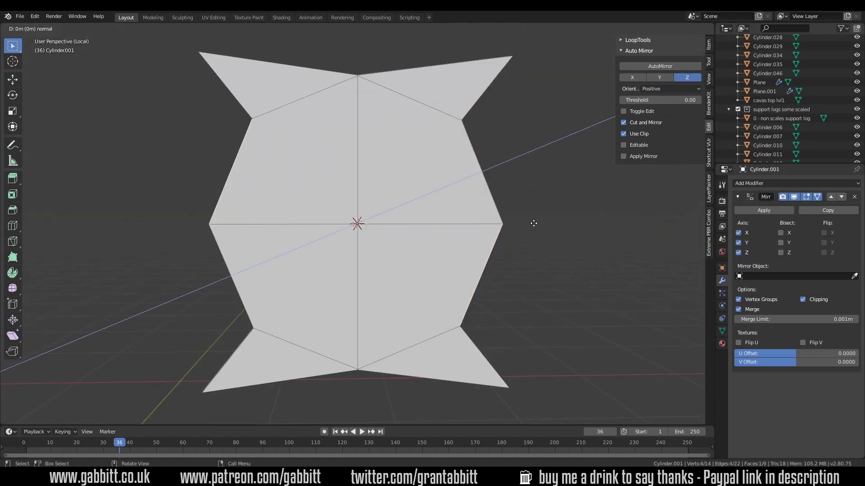
left_click(575, 217)
- Switch off the X and Z mirroring and delete the unwanted faces of the upper tooth
middle_click_drag(469, 183, 417, 178)
left_click(739, 233)
left_click(738, 253)
left_click(739, 243)
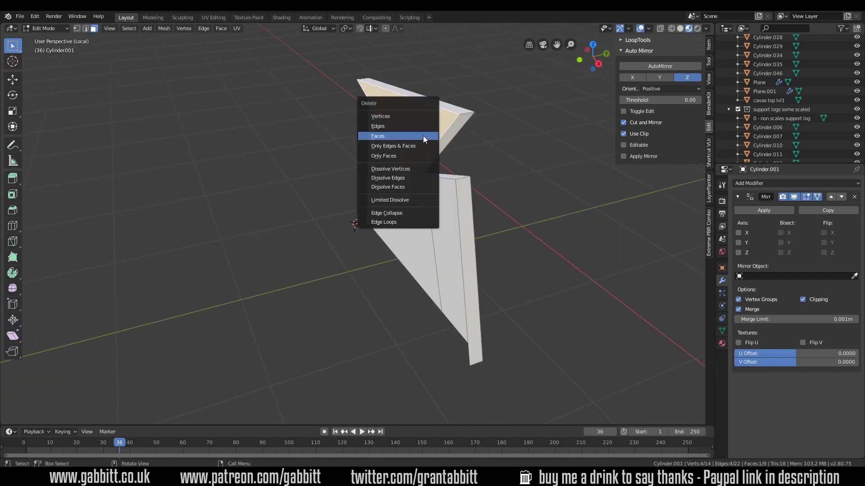
left_click(423, 139)
- Slide the lower tooth's upper edge with factor -1.000 so it meets the base of the upper tooth
middle_click_drag(515, 170, 529, 266)
key("2")
key("g")
key("g")
left_click(529, 266)
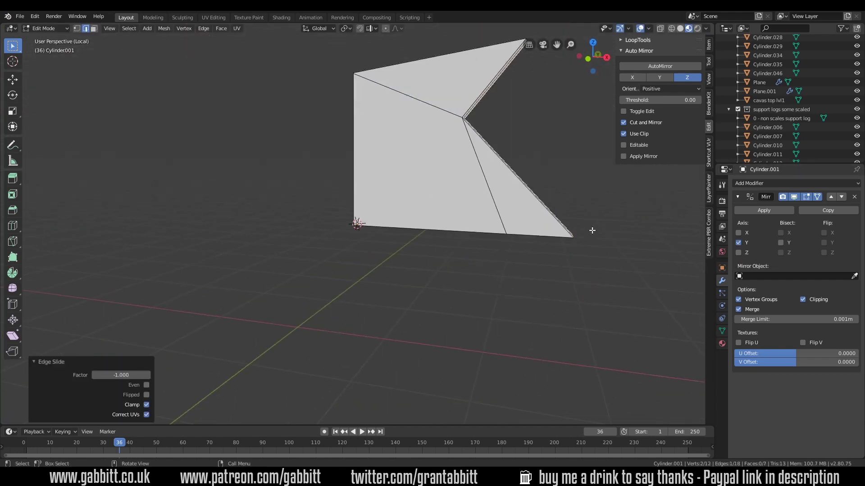
- Cut new edges through the quarter disc in both directions so that each tooth is split across its width
middle_click_drag(592, 230, 494, 147)
key("ctrl+r")
left_click(396, 216)
right_click(396, 216)
middle_click_drag(396, 216, 374, 241)
key("k")
key("Return")
middle_click_drag(225, 224, 471, 233)
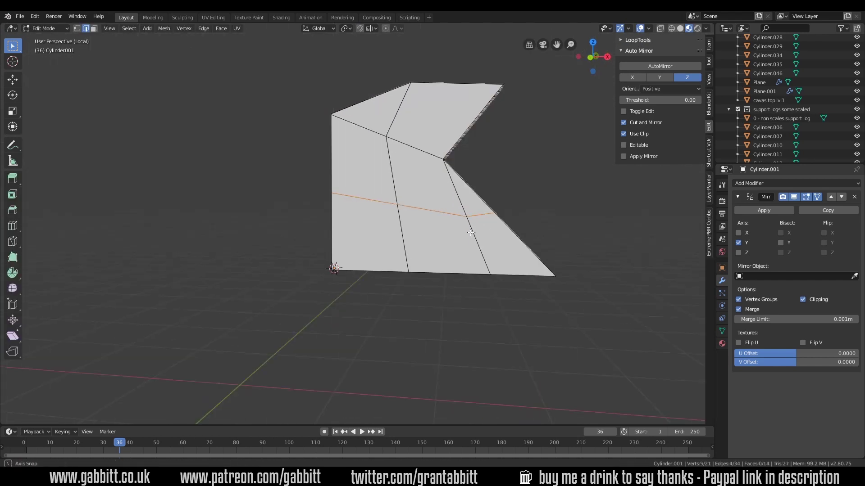
- Reshape both teeth by repositioning their edges and vertices, and slide the inner vertices to the disc's centre
key("1")
key("KP_1")
left_click(434, 170)
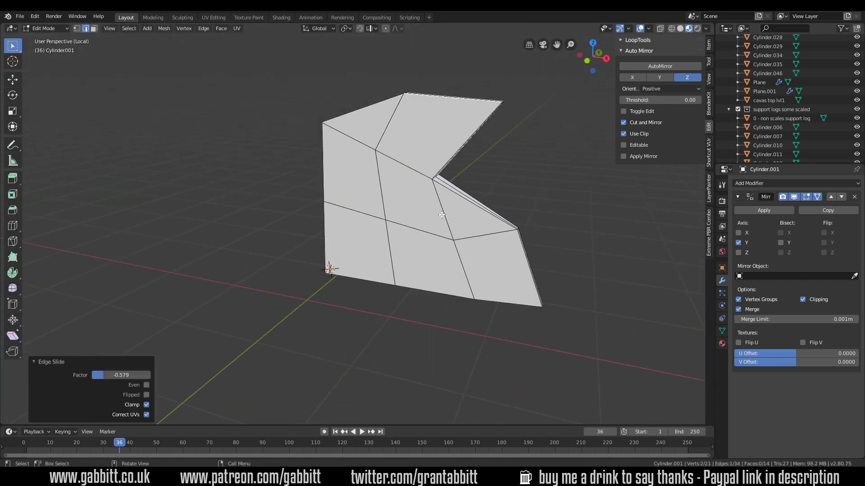
key("g")
left_click(433, 167)
middle_click_drag(412, 258, 442, 235)
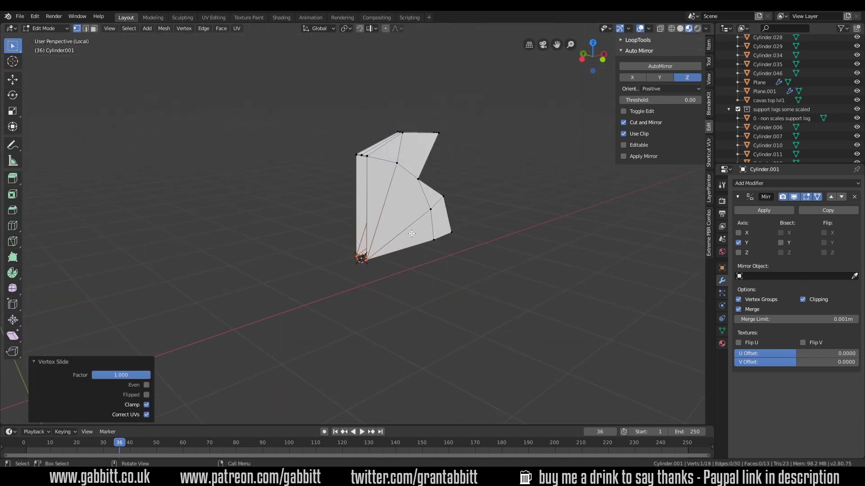
key("a")
scroll(409, 157, "up", 3)
middle_click_drag(315, 315, 342, 362)
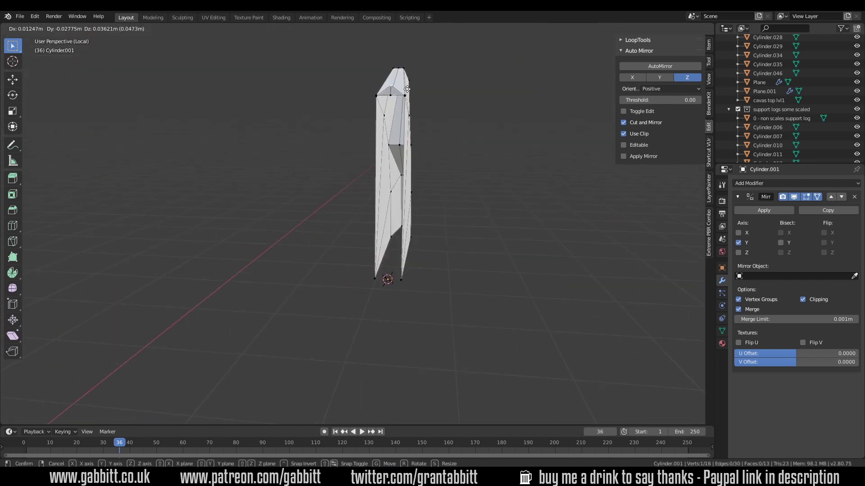
- Duplicate the toothed quarter in place, rotate the copy -90° about the disc's centre and merge the meeting vertices along the seam
key("KP_1")
key("a")
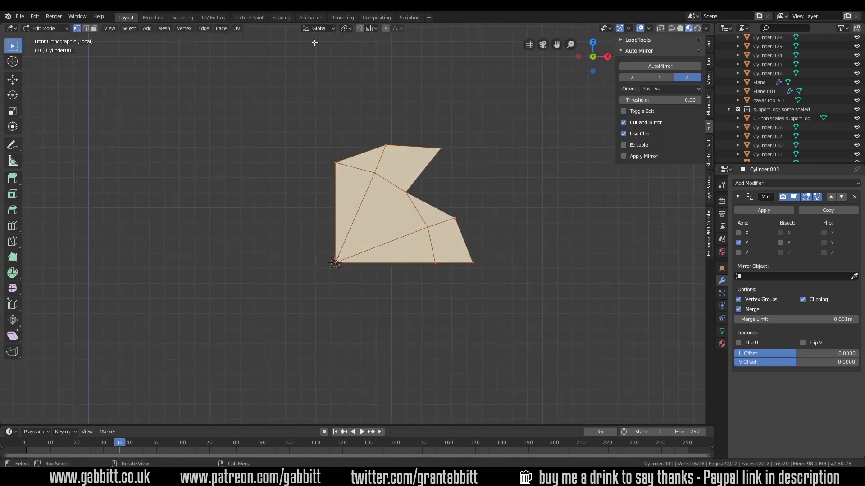
key("shift+d")
key("Escape")
type("r-90")
key("Return")
middle_click_drag(498, 182, 346, 227)
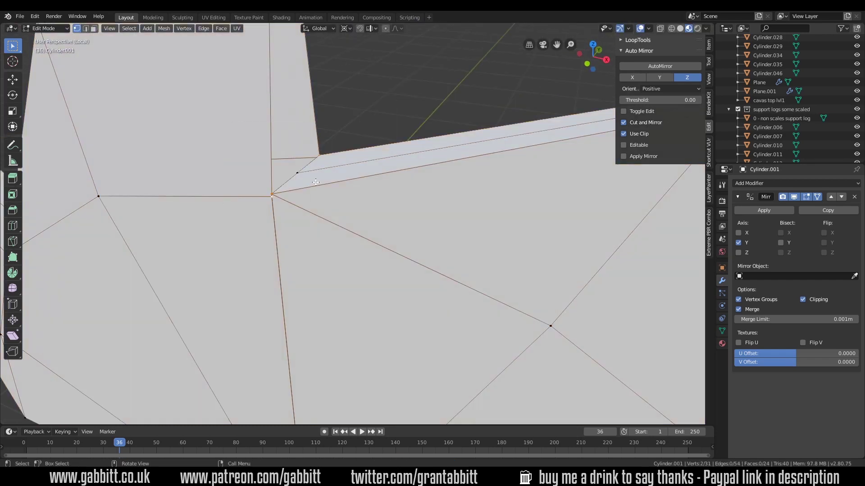
key("alt+m")
middle_click_drag(341, 166, 386, 172)
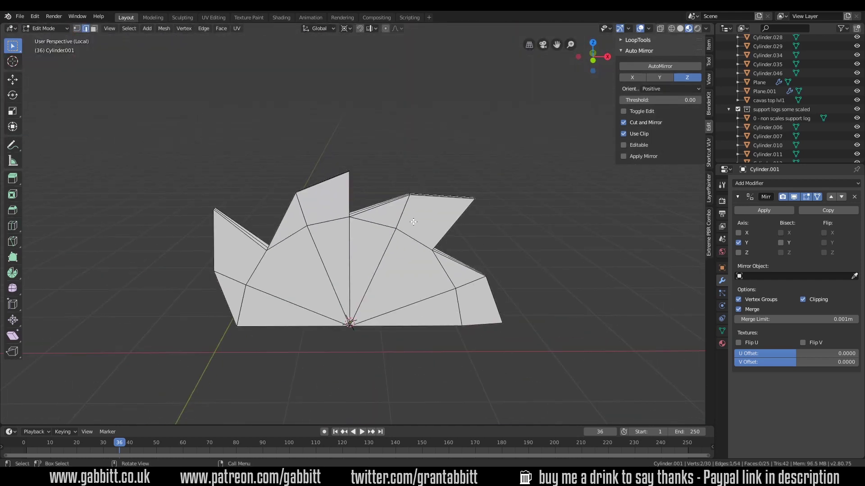
- Move outer vertices of the teeth on the copied quarter to make the teeth less regular
middle_click_drag(351, 324, 343, 316)
scroll(342, 316, "up", 3)
key("1")
left_click(242, 228)
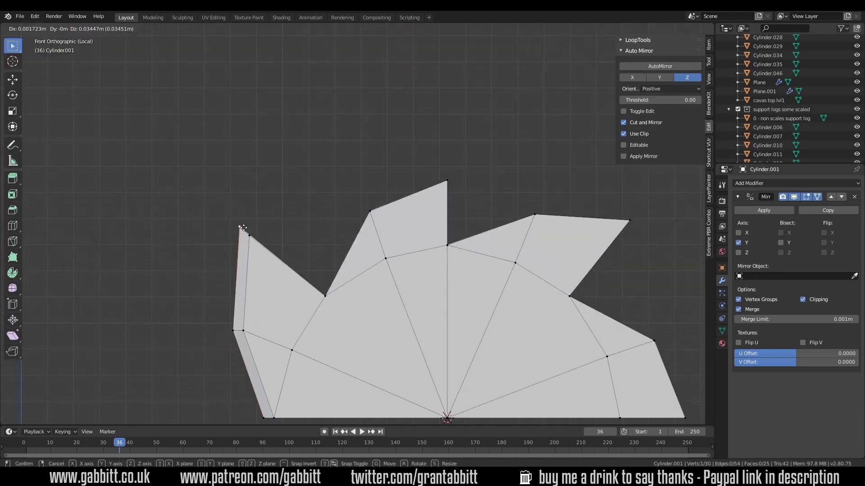
middle_click_drag(316, 234, 375, 216)
key("g")
left_click(375, 215)
- Scale the middle edges of the rim outward by about 1.04 to sharpen the teeth, and bring the blade back into the full scene
left_click(395, 247)
middle_click_drag(394, 247, 415, 190)
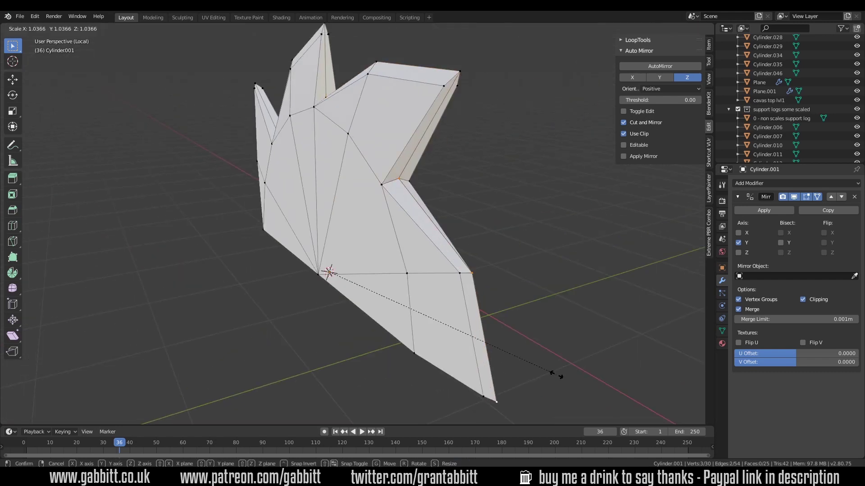
left_click(556, 375)
middle_click_drag(556, 374, 201, 202)
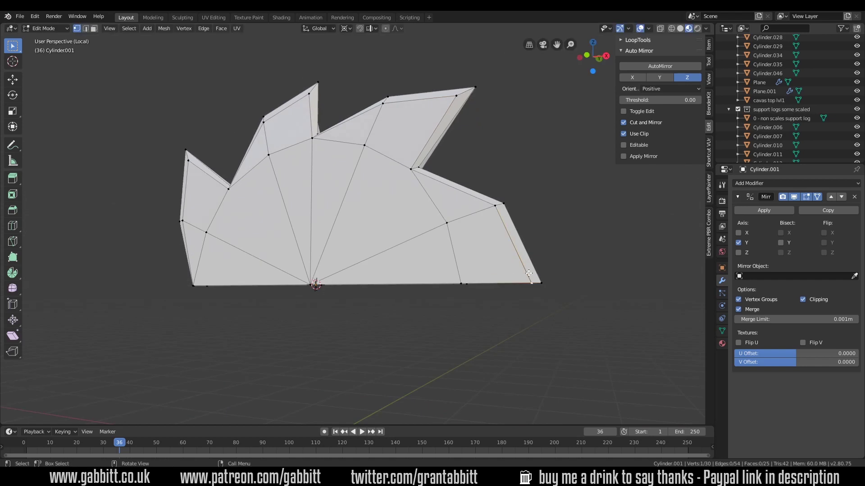
key("Tab")
scroll(471, 274, "down", 3)
key("KP_Divide")
key("KP_1")
- Duplicate the short lying log to the far side of the table and rotate it -90° about Y to stand it on end
scroll(329, 200, "up", 6)
scroll(329, 201, "down", 6)
middle_click_drag(329, 201, 198, 263)
scroll(326, 329, "down", 1)
left_click(325, 329)
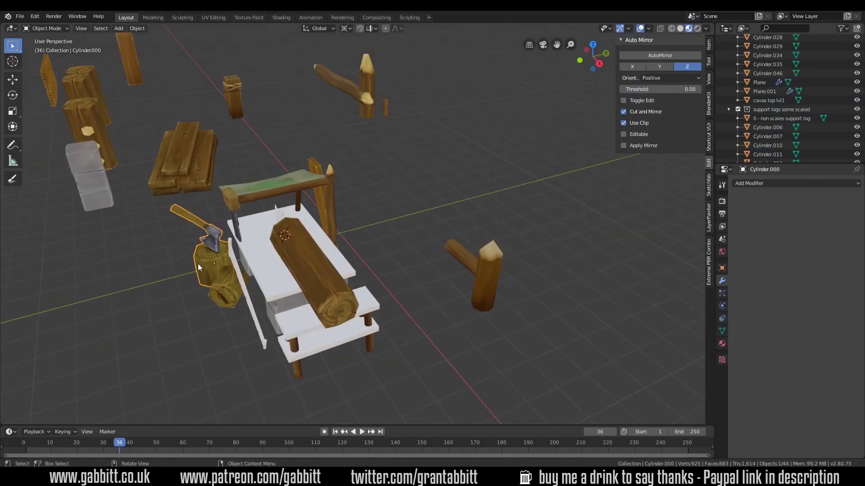
key("KP_7")
type("ry-90")
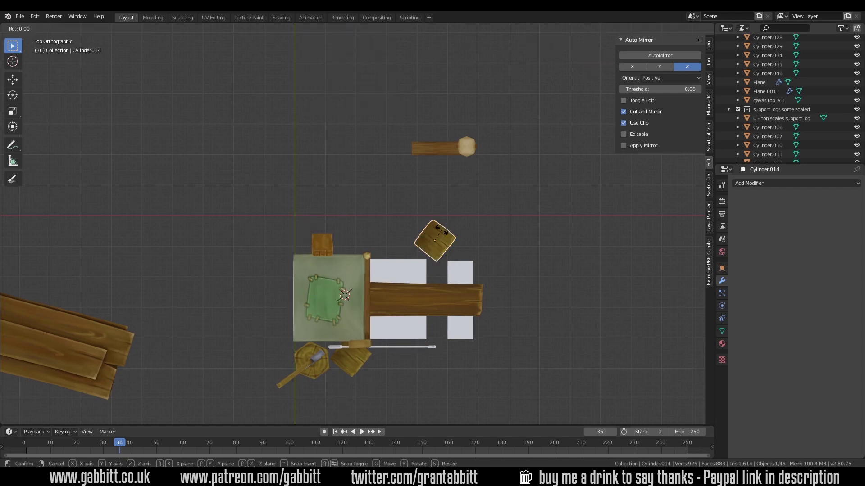
key("Return")
key("KP_3")
key("Escape")
middle_click_drag(426, 335, 566, 263)
left_click(487, 290)
- Shift the pointed post along X and duplicate it to the other end of the rail
key("KP_7")
left_click(468, 147)
key("g")
key("x")
left_click(498, 173)
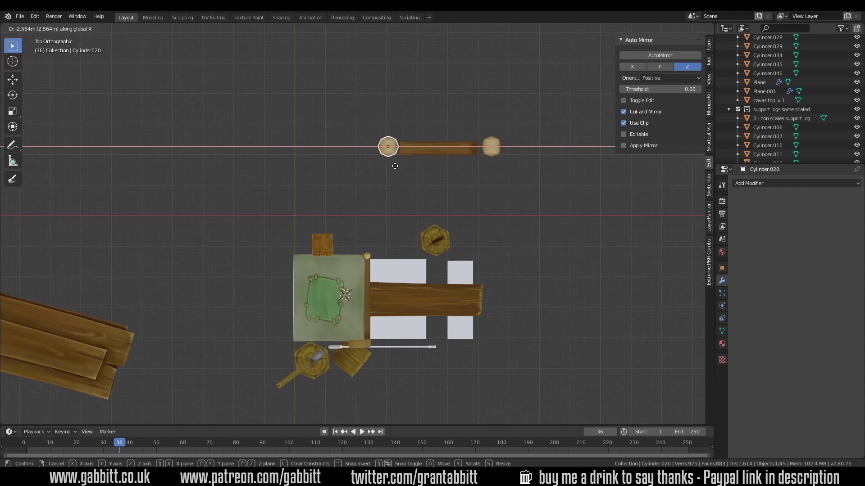
- Remove the old rail between the pointed posts and prepare a straight mirrored log to replace it, applying its transform
key("Delete")
left_click(795, 184)
left_click(685, 264)
left_click(829, 256)
key("ctrl+a")
middle_click_drag(450, 225, 482, 202)
- Rotate and scale the log between the two pointed posts as a rail and shift it 0.0776 m along Y
key("KP_3")
key("r")
left_click(495, 224)
key("s")
key("z")
key("KP_7")
left_click(453, 143)
key("g")
key("y")
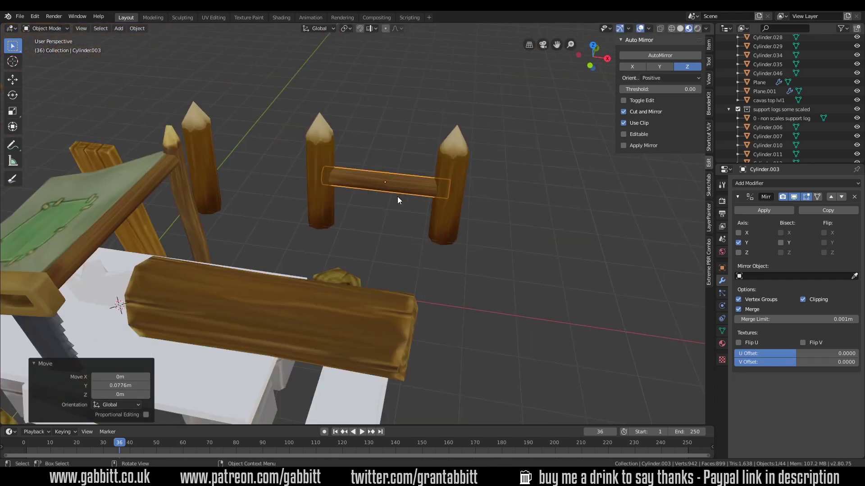
- Fit the rail's length to the posts along X and duplicate a post and rail to add a second fence bay
key("ctrl+KP_1")
key("Tab")
key("s")
key("x")
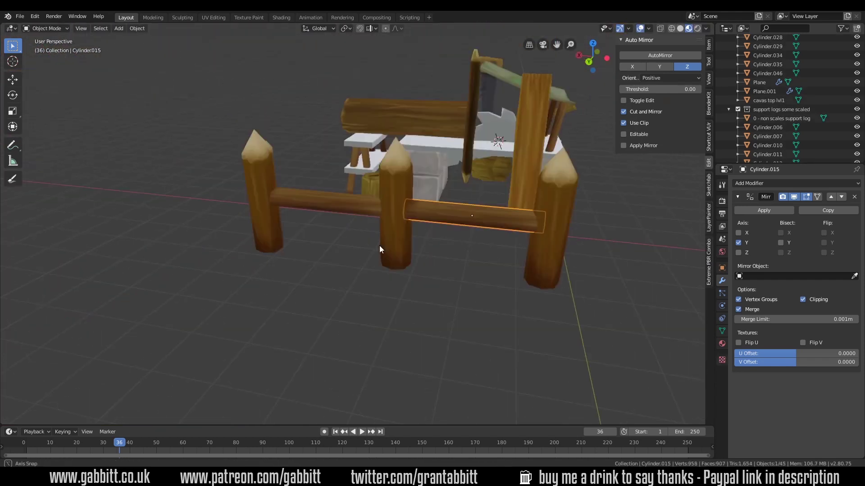
middle_click_drag(379, 245, 440, 206)
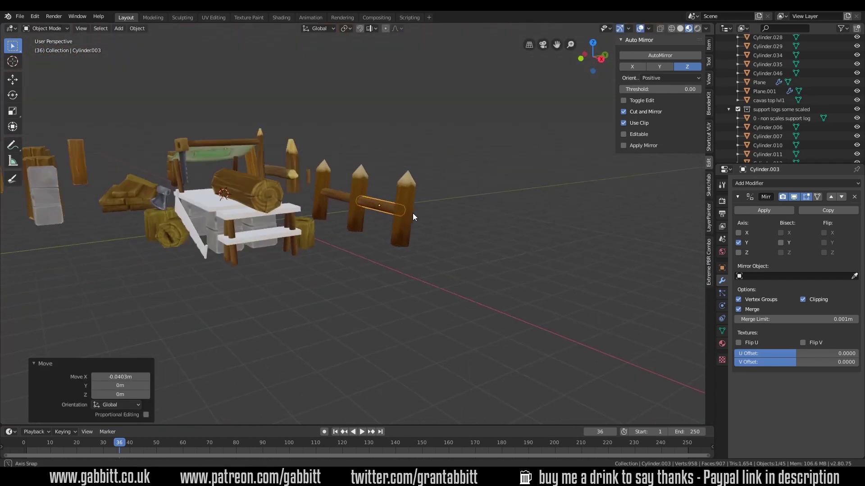
- Duplicate both fence rails to form a second row between the pointed posts
left_click(333, 192, "shift")
key("KP_3")
key("shift+z")
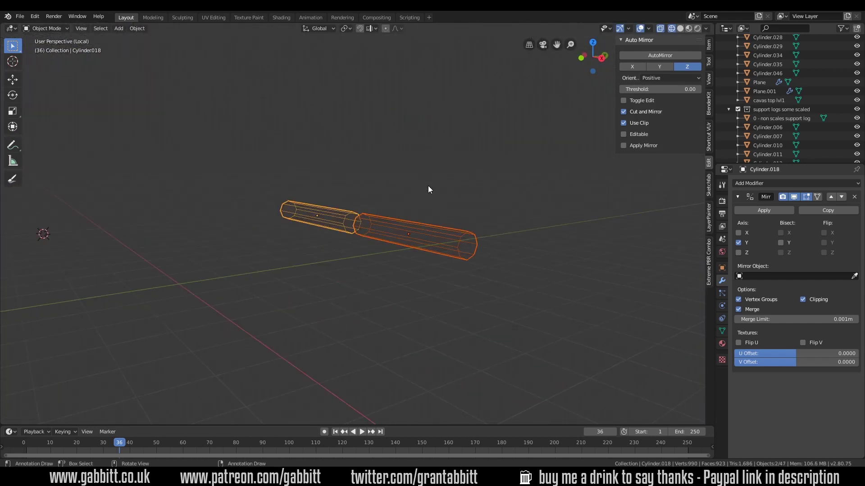
scroll(428, 185, "down", 5)
middle_click_drag(377, 231, 385, 289)
- Make a linked duplicate of the three-post fence, rotate it 90° and place it beyond the trestle end of the table
key("KP_7")
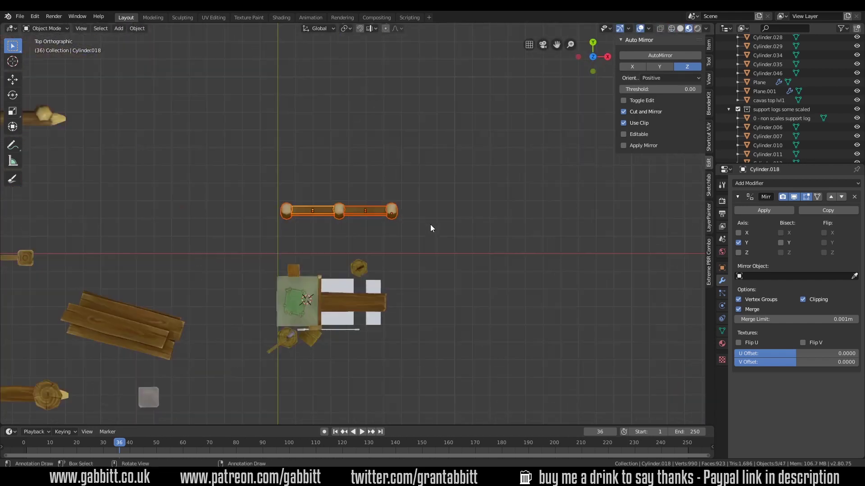
key("alt+d")
left_click(556, 280)
type("r90")
left_click(507, 308)
- Raise the large saw leaning against the table by 0.0884 m
middle_click_drag(508, 308, 458, 288)
left_click(302, 243)
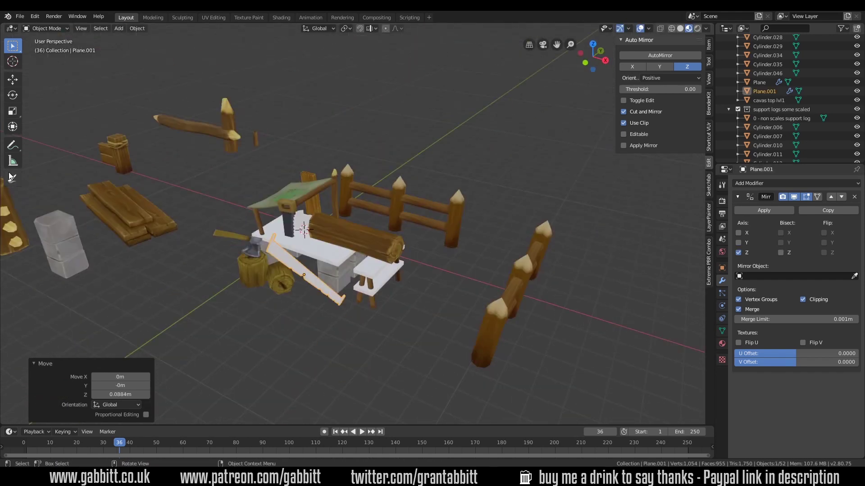
- Move the three-post fence running alongside the table 0.511 m along Y, away from the table
middle_click_drag(10, 176, 273, 274)
left_click(388, 245)
middle_click_drag(388, 244, 369, 238)
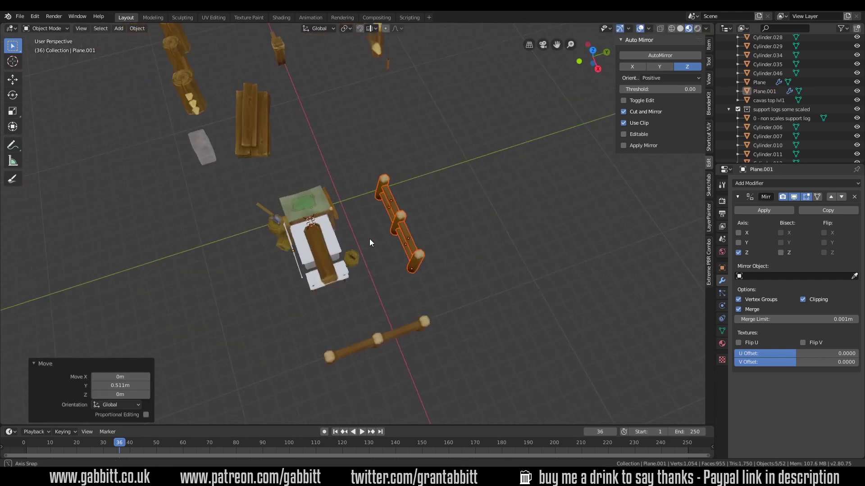
- Add a cube between the table and the side fence, scale it 2.424 along X and lay two plank copies on it
key("shift+a")
key("KP_1")
key("g")
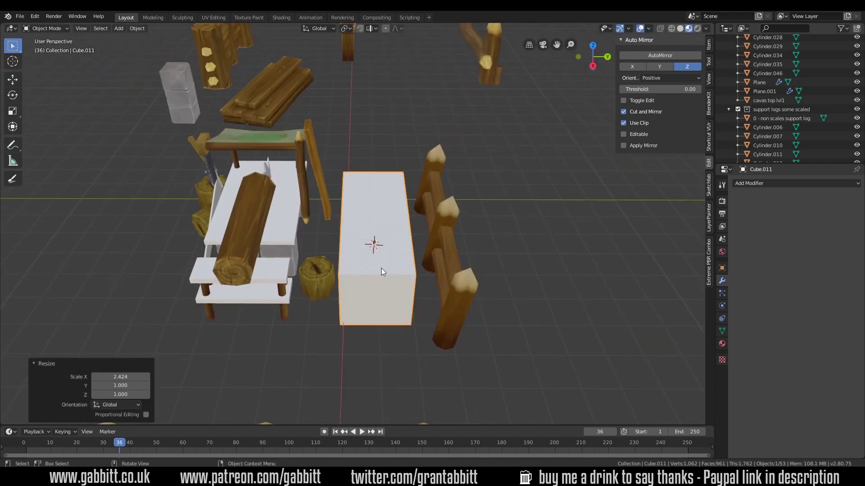
left_click(383, 250)
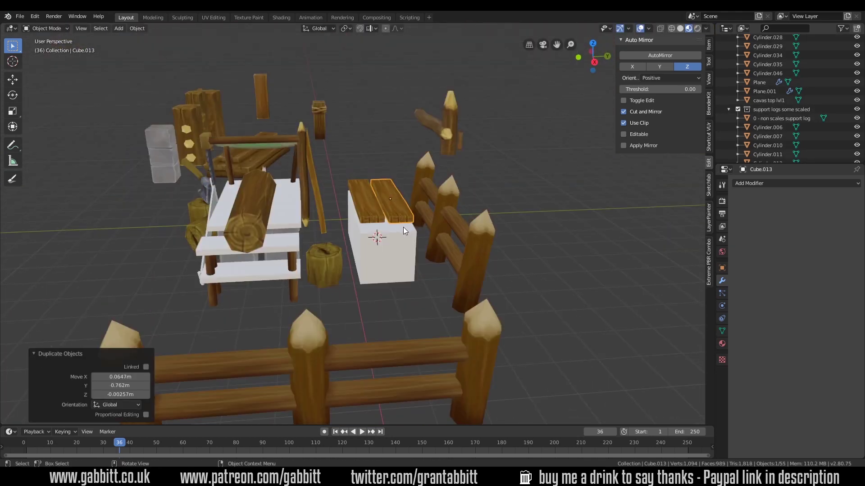
- Divide the block with lengthwise and horizontal loop cuts and notch its top centre seam by moving the notch edge -0.137 m along X
middle_click_drag(404, 227, 441, 261)
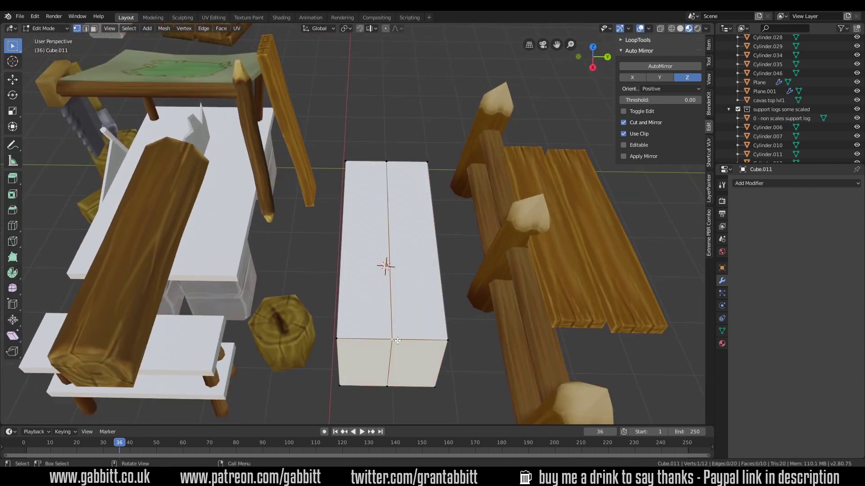
middle_click_drag(397, 341, 399, 255)
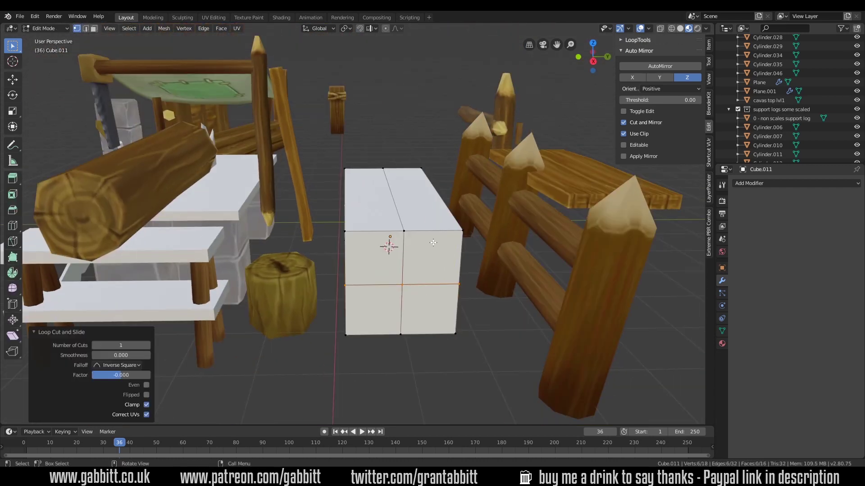
scroll(402, 255, "up", 3)
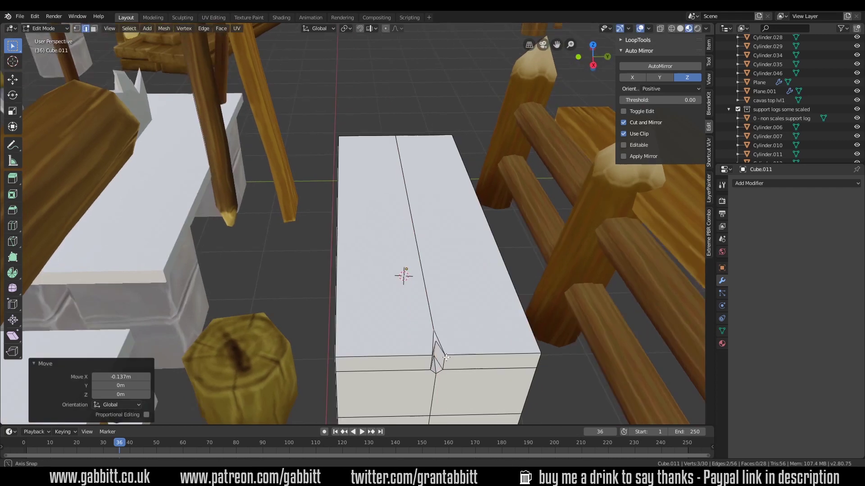
- Knife extra edges into the block's end, shift the seam vertices unevenly and vertex-bevel a side corner by 0.146 m to form a chip
middle_click_drag(401, 276, 415, 248)
key("k")
left_click(393, 217)
left_click(387, 181)
key("g")
left_click(385, 261)
key("g")
key("z")
left_click(343, 240)
scroll(415, 254, "up", 3)
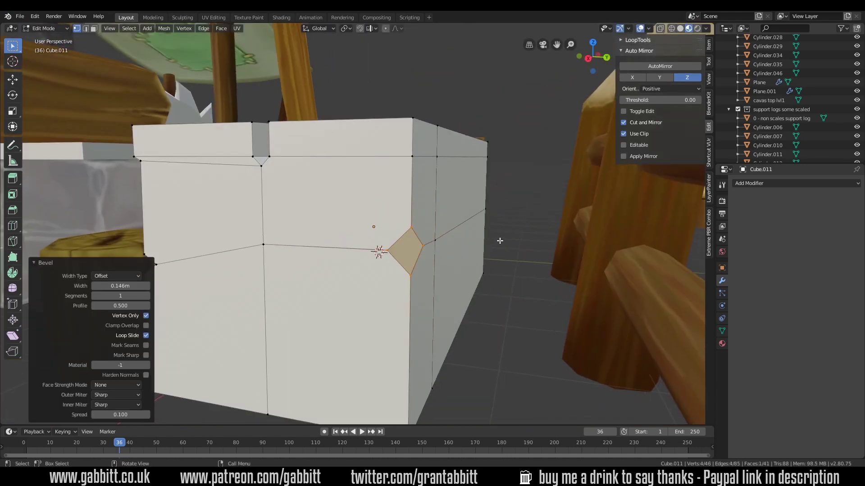
- Connect the corner-chip vertices with edges across the block's end face
scroll(420, 250, "down", 3)
middle_click_drag(498, 300, 572, 262)
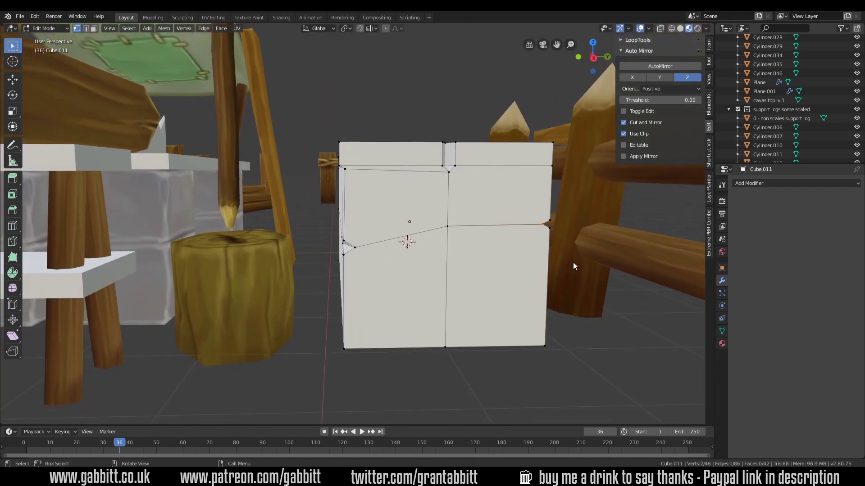
scroll(573, 262, "up", 3)
left_click(404, 243, "shift")
key("j")
key("Escape")
scroll(416, 243, "down", 3)
middle_click_drag(415, 243, 436, 339)
- Mirror the notched block along X with AutoMirror
key("ctrl+shift+x")
left_click(480, 303)
middle_click_drag(480, 303, 455, 320)
scroll(455, 320, "up", 3)
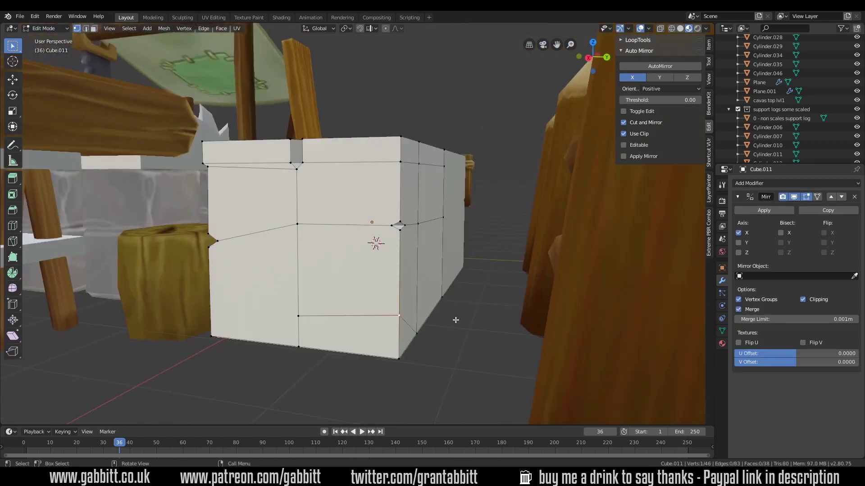
- Cut a low plank seam across the block's end face and chip its lower corners
middle_click_drag(406, 292, 491, 306)
key("k")
left_click(495, 305)
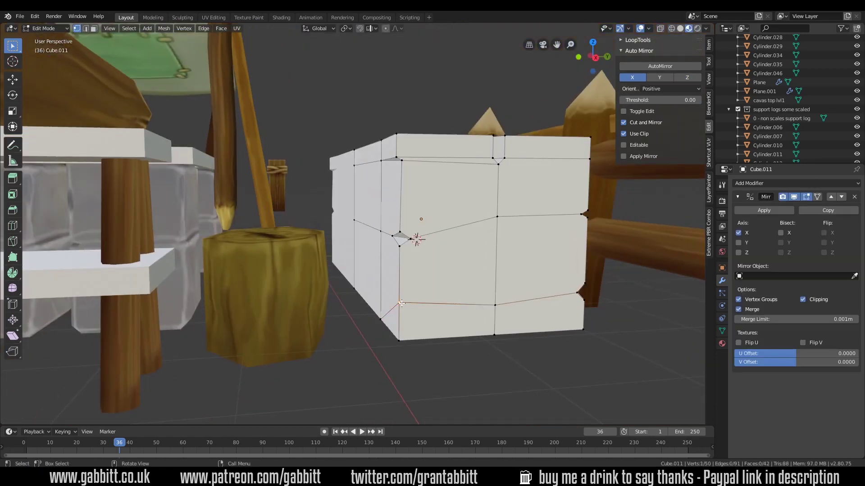
scroll(325, 261, "up", 8)
scroll(349, 189, "down", 4)
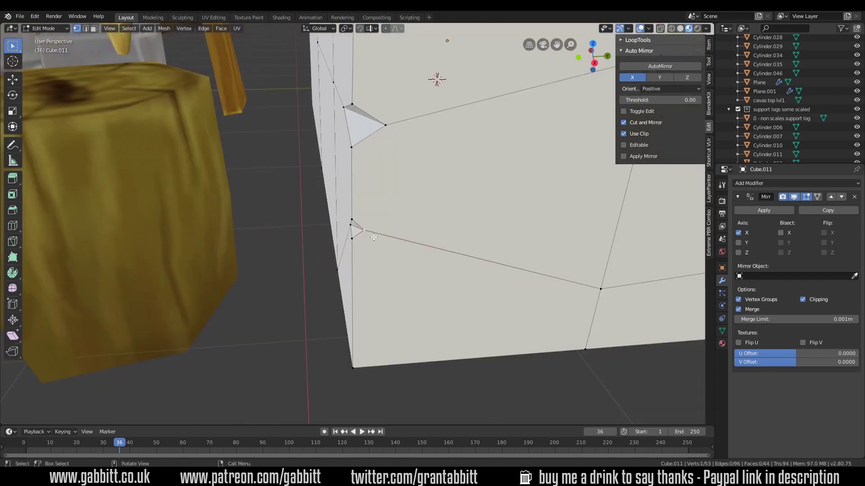
- Knife-cut another plank gap into the upper corner of the block's end
scroll(467, 260, "down", 6)
middle_click_drag(467, 260, 450, 181)
key("k")
left_click(301, 184)
left_click(335, 185)
key("Return")
scroll(312, 175, "up", 2)
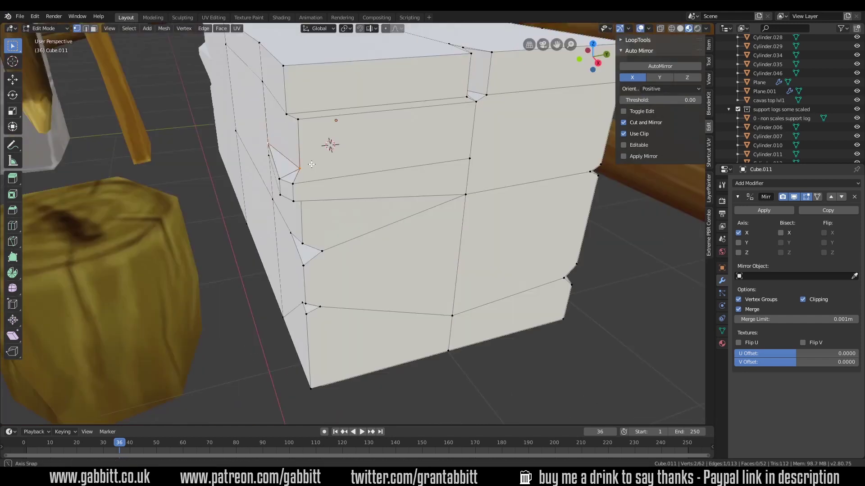
- Reshape the upper plank gap by moving its vertices and raise the lower corner chip 0.0613 m
key("g")
left_click(474, 182)
middle_click_drag(509, 169, 270, 176)
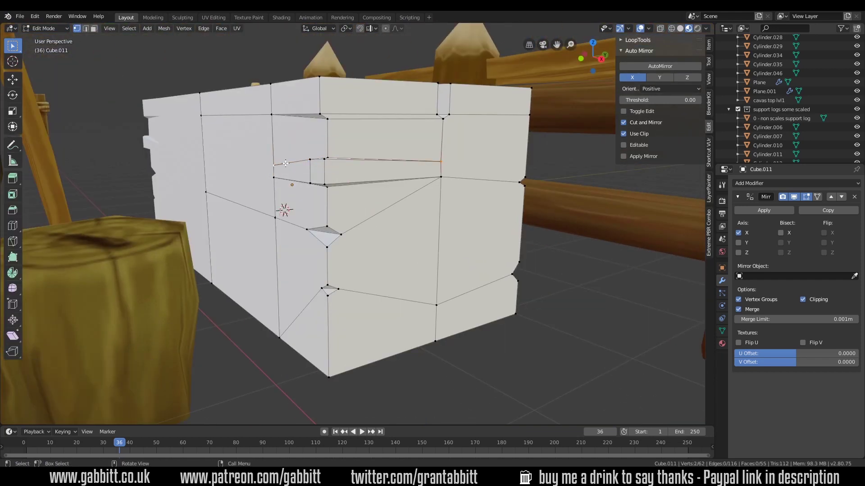
left_click(457, 167)
scroll(456, 168, "down", 3)
middle_click_drag(457, 168, 376, 207)
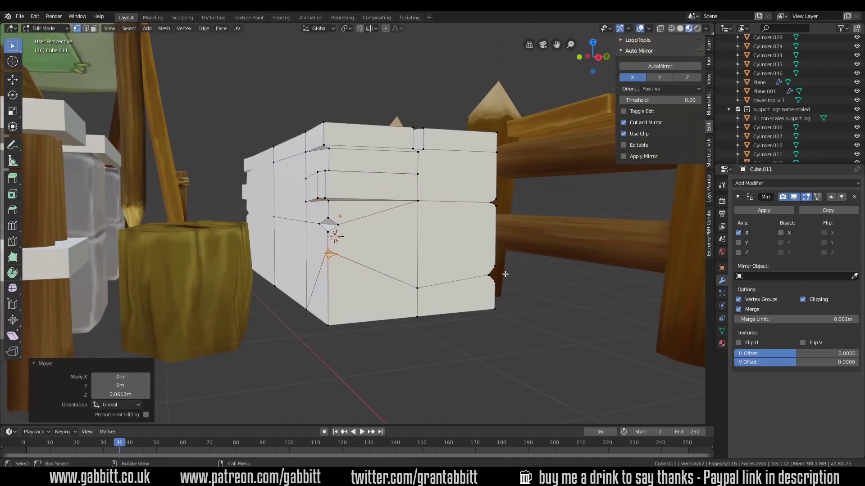
- Knife further plank seams across the block's end face between the existing corner notches
key("KP_1")
key("Tab")
scroll(329, 249, "up", 5)
key("Tab")
middle_click_drag(330, 249, 256, 230)
left_click(497, 270)
key("Return")
- Join vertices across the lower end face, undo the last edit and insert another loop cut in the block
key("j")
key("1")
key("ctrl+KP_Add")
left_click(329, 289)
key("Return")
scroll(255, 318, "up", 5)
key("ctrl+z")
scroll(257, 230, "down", 5)
middle_click_drag(425, 323, 433, 286)
key("ctrl+r")
left_click(481, 273)
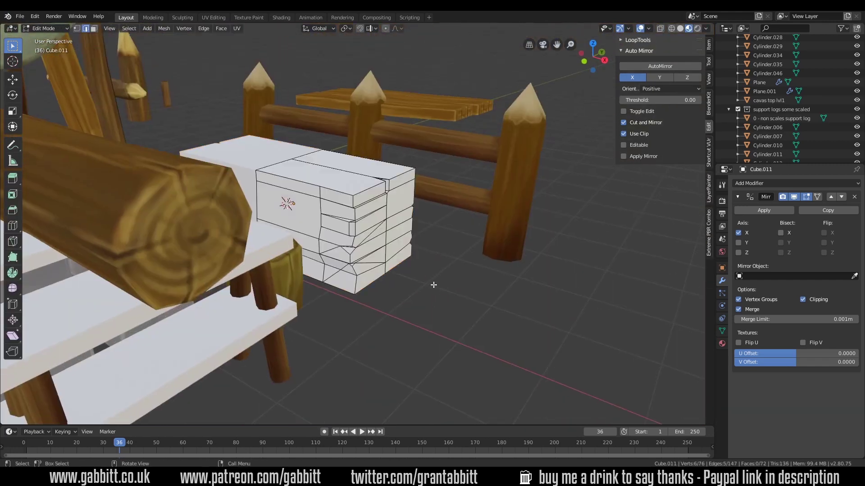
- Extrude a plank-end face outward from the block's end, then undo the last edit
scroll(432, 286, "up", 2)
key("3")
left_click(430, 239)
key("e")
left_click(430, 234)
scroll(368, 258, "up", 3)
key("ctrl+z")
- Shift individual vertices at the block's lower corner to make the plank ends uneven
key("1")
middle_click_drag(368, 257, 315, 293)
left_click(266, 329)
key("g")
left_click(270, 331)
left_click(301, 338, "shift")
middle_click_drag(270, 331, 444, 254)
left_click(319, 331)
- Make a linked duplicate of the plank block and stack it on top of the original
key("Tab")
scroll(444, 255, "down", 5)
key("shift+d")
key("z")
left_click(418, 176)
middle_click_drag(418, 176, 406, 232)
key("ctrl+z")
key("alt+d")
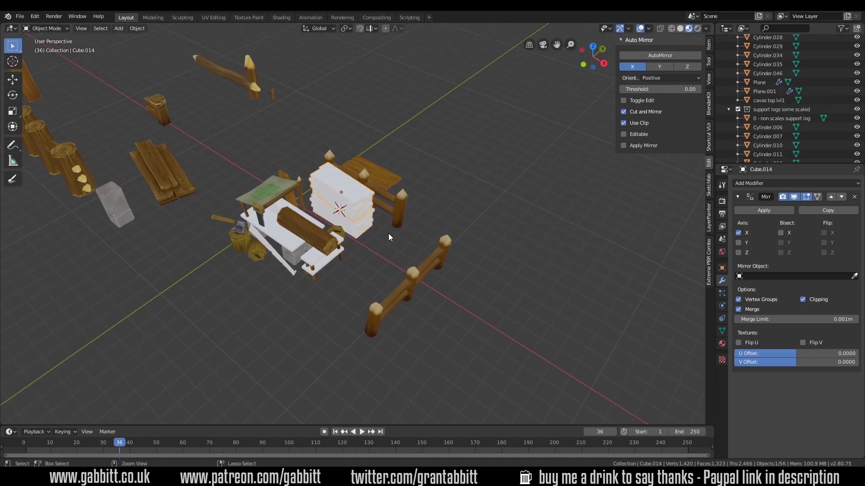
key("Escape")
- Duplicate the plank block, rotate the copy 90° and place it beyond the fence at the trestle end
key("KP_1")
scroll(363, 198, "up", 3)
key("shift+z")
key("ctrl+z")
mouse_move(358, 169)
middle_mouse_down()
mouse_move(436, 205)
mouse_move(382, 244)
middle_mouse_up()
key("shift+z")
key("KP_7")
key("shift+d")
left_click(581, 299)
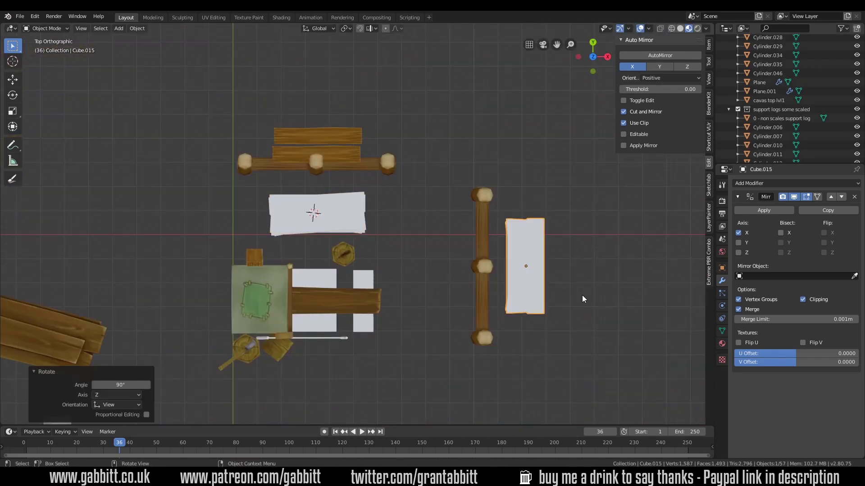
- Place another copy of the plank block beside the table on the leaning saw's side, turned to about -167° around Z
key("g")
left_click(560, 272)
left_click(413, 418)
middle_click_drag(413, 418, 420, 188)
- Raise one textured plank from behind the fence onto the tall block stack and tilt it -1.11° to rest on top
left_click(374, 212)
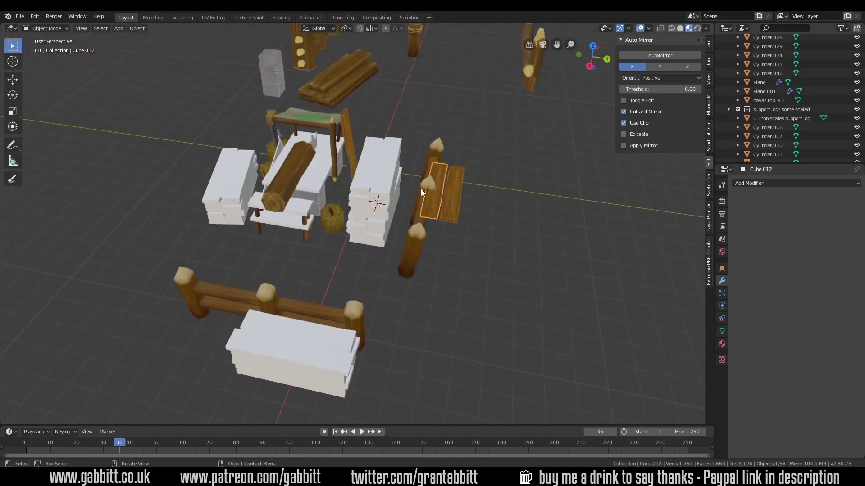
key("g")
key("z")
left_click(391, 153)
middle_click_drag(391, 153, 364, 210)
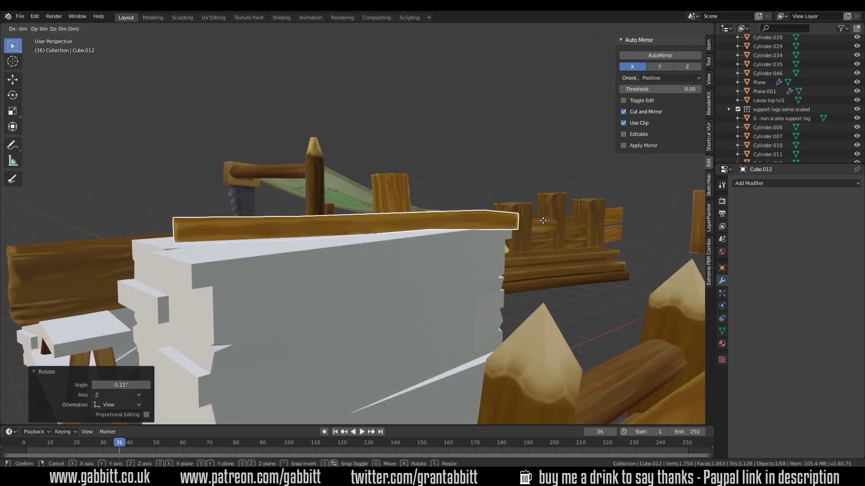
- Place the second textured plank on the low block beside the saw and rotate it 22.9° about Z
scroll(405, 252, "down", 5)
left_click(415, 232)
key("r")
left_click(432, 239)
middle_click_drag(432, 238, 444, 245)
scroll(391, 257, "up", 5)
middle_click_drag(391, 257, 480, 272)
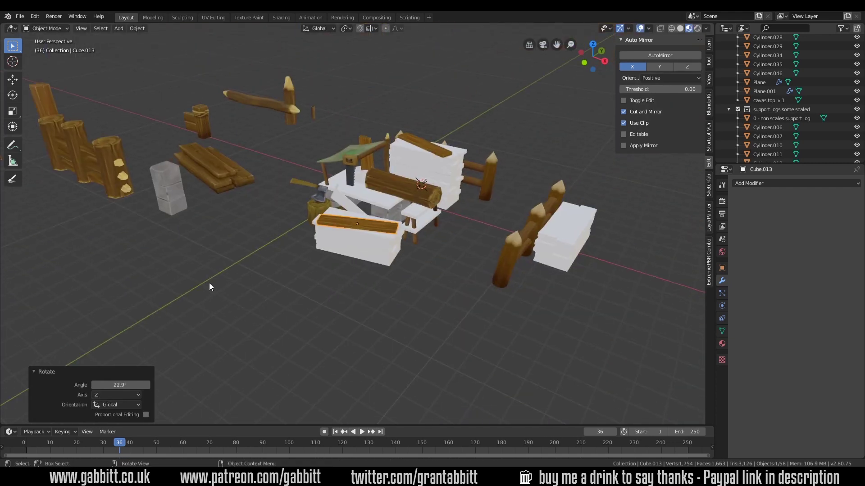
- Shift the stump beside the trestle slightly forward, clear of the tall plank stack
left_click(445, 150)
middle_click_drag(444, 150, 474, 314)
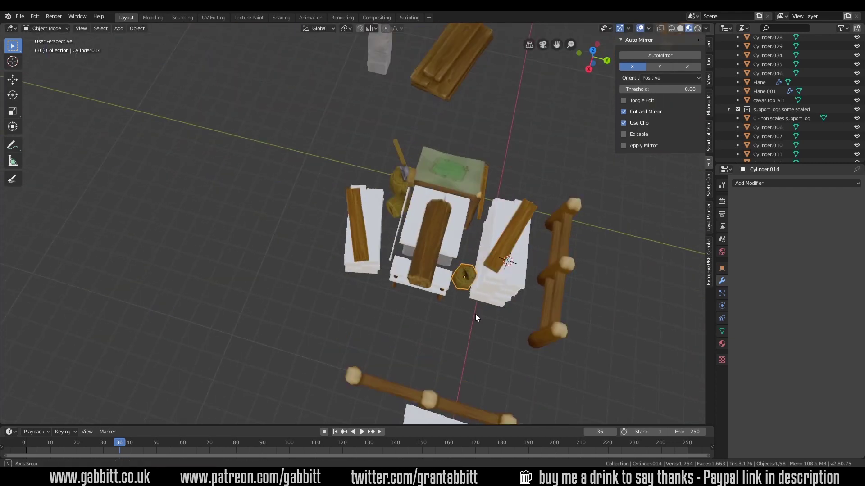
left_click_drag(475, 315, 480, 309)
middle_click_drag(480, 309, 444, 221)
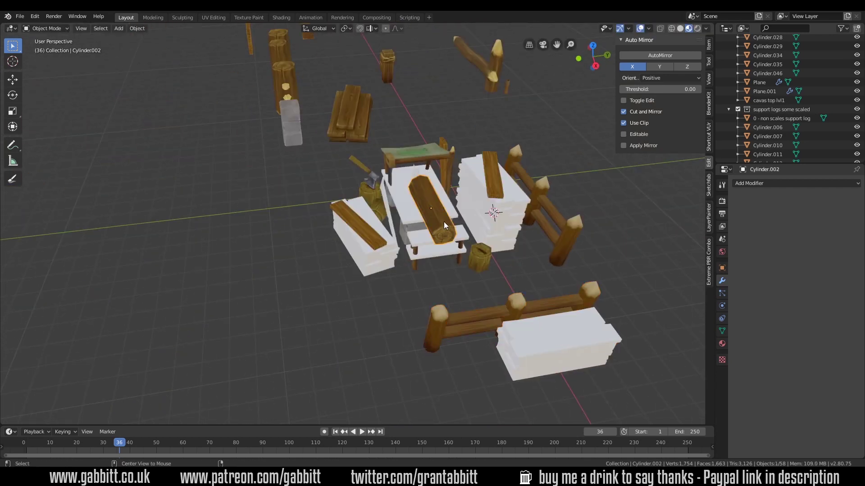
- Make a linked duplicate of the table's log, place it beyond the side fence and show its transform values
key("alt+d")
right_click(445, 222)
left_click(709, 44)
- Select the four plank blocks and move them to a new collection named Collection 3
middle_click_drag(518, 216, 428, 234)
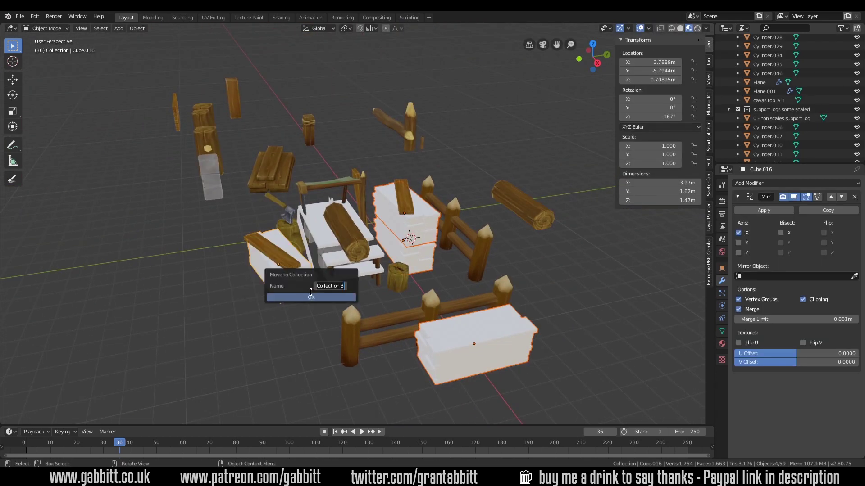
left_click(312, 297)
key("m")
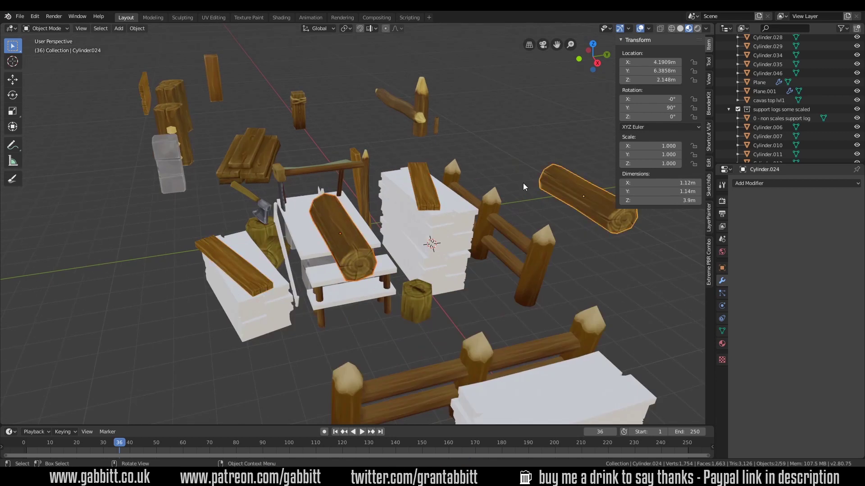
- Stand the log copy upright by the tall stack with a 90° turn about Y, scaling it to 0.818 in X and Y
left_click(523, 187)
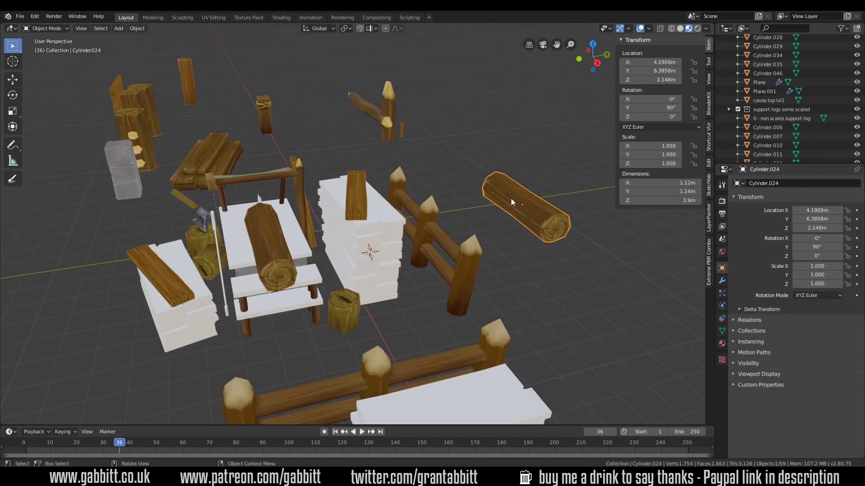
type("y")
type("90")
key("Return")
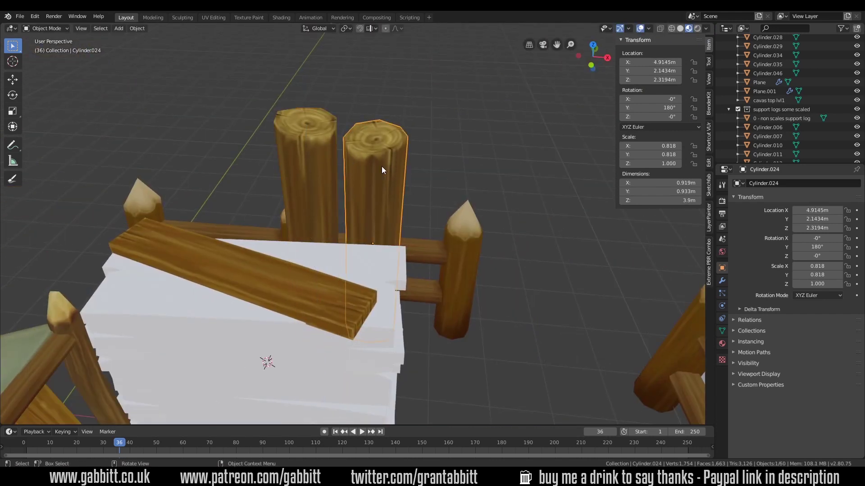
- Make a linked duplicate of the upright log beside it, turned to 71° about Z and scaled to 1.095 in Z
key("alt+d")
left_click(267, 170)
middle_click_drag(303, 178, 412, 326)
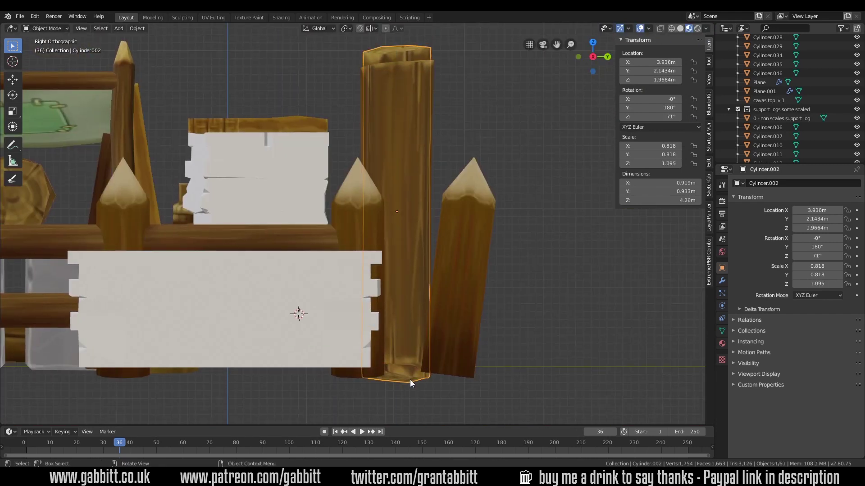
- Lower the upright logs to ground level, moving the shorter one -0.214 m along Z
key("g")
key("z")
left_click(396, 326)
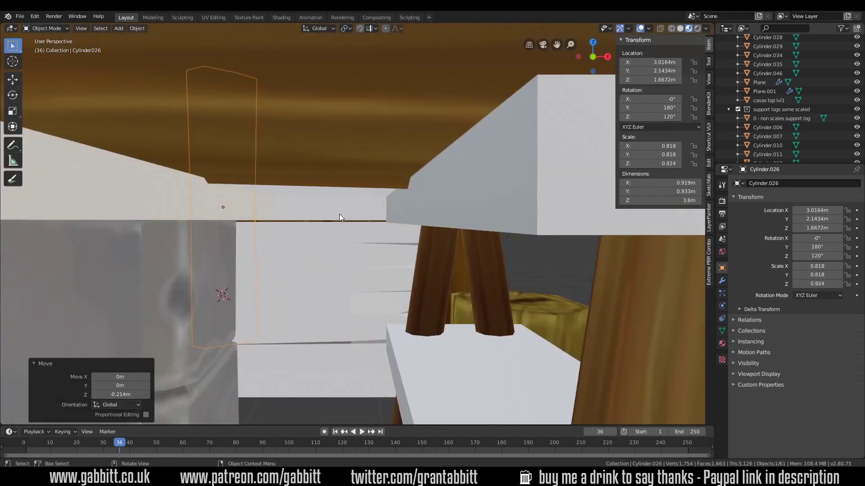
- Duplicate the three upright logs further along the side fence and rotate the end log -72.1° about Z
middle_click_drag(340, 214, 490, 175)
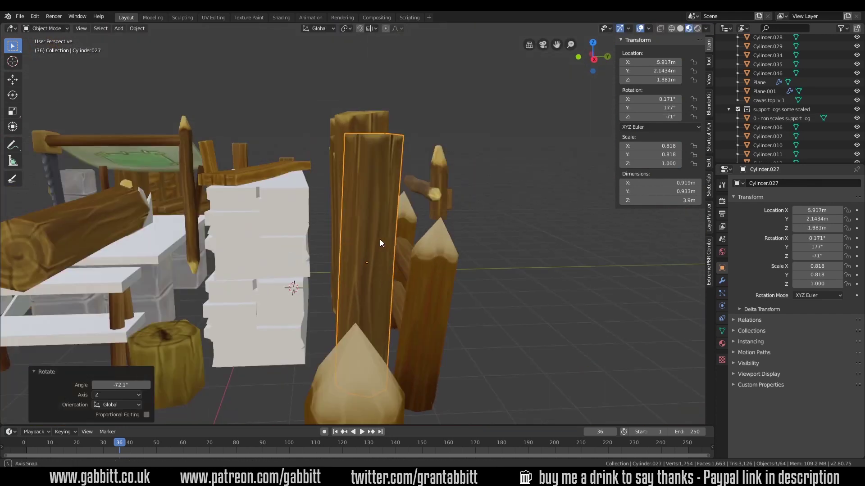
middle_click_drag(380, 239, 437, 181)
scroll(437, 181, "down", 3)
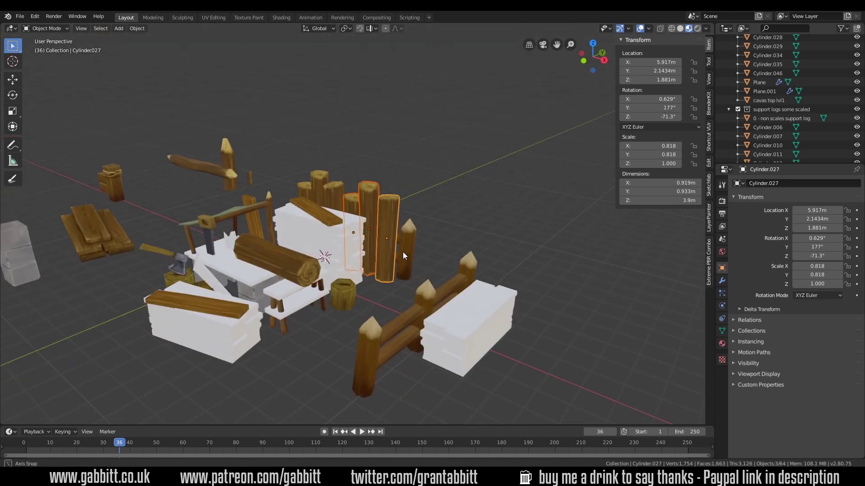
- Duplicate the three upright logs in place and lay the copies flat by rotating them 90° about X
key("shift+d")
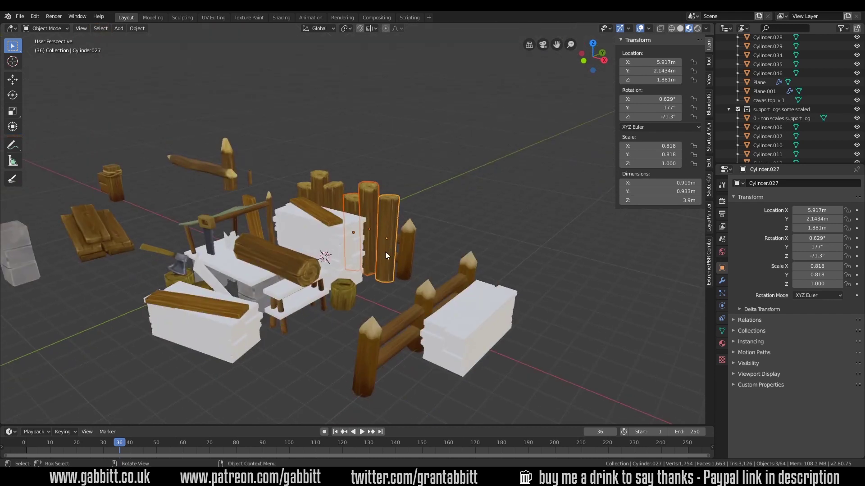
key("Escape")
key("r")
key("x")
key("9")
key("0")
key("Return")
- Stack the lying log copies into a six-log pyramid and place it between the trestle and the end fence
key("KP_1")
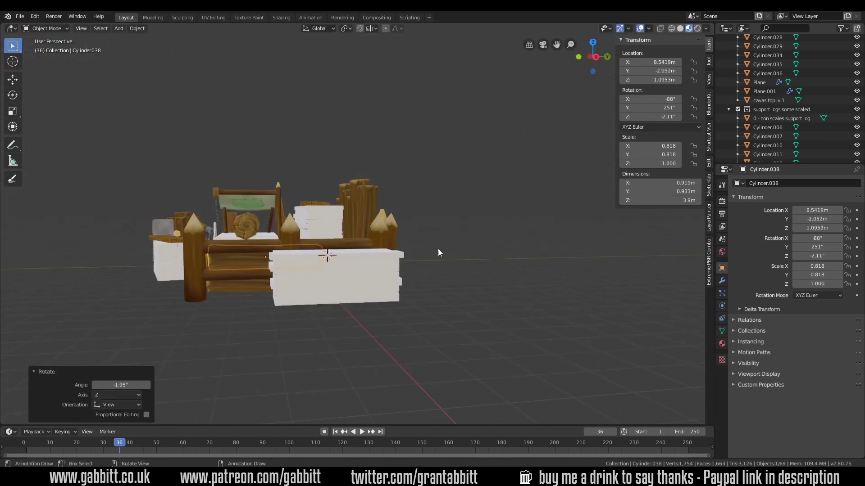
middle_click_drag(438, 248, 465, 325)
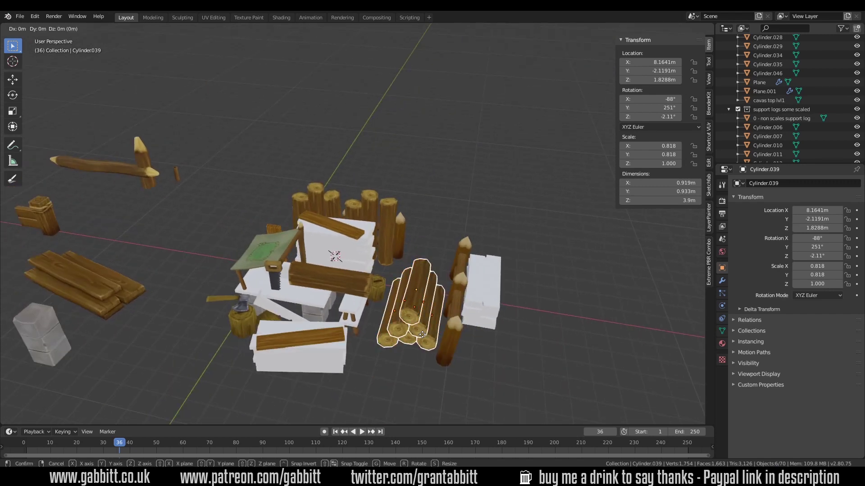
left_click(422, 335)
middle_click_drag(423, 334, 400, 345)
- Duplicate the plank on the tall stack, stand the copy upright and move it -2.96 m along Y beside the upright logs
left_click(339, 228)
key("shift+d")
left_click(515, 280)
middle_click_drag(514, 280, 480, 276)
key("KP_3")
key("g")
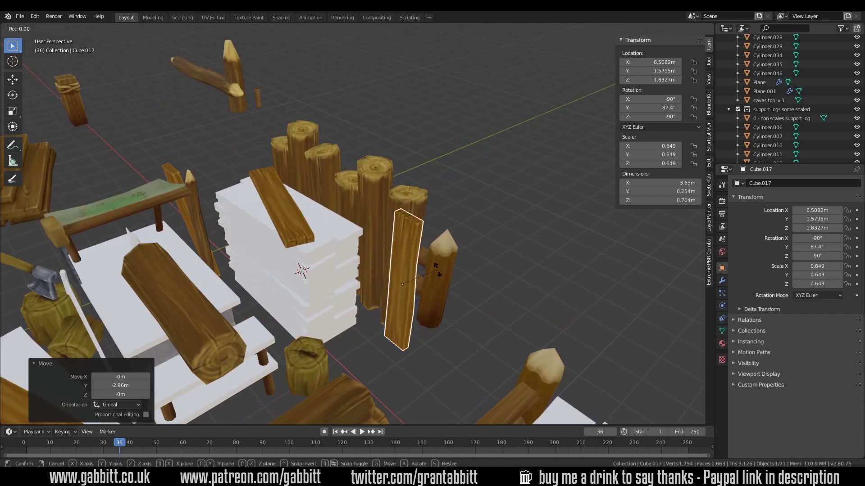
- Tilt the upright plank so it leans against the upright logs and move it -0.046 m along Z
middle_click_drag(407, 255, 437, 282)
key("KP_1")
key("g")
key("z")
left_click(448, 249)
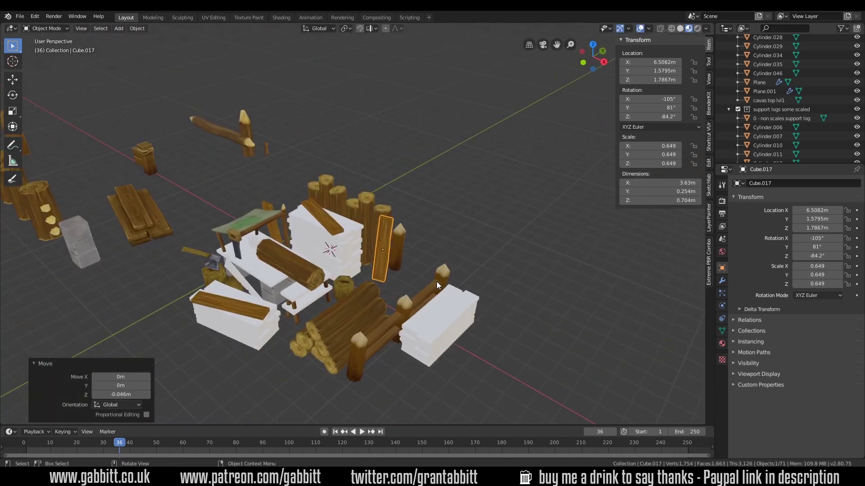
- Duplicate the leaning plank four times side by side and vary the tilt of the copies to form a loose bundle
scroll(459, 242, "up", 3)
middle_click_drag(460, 242, 396, 197)
scroll(425, 258, "down", 4)
scroll(390, 255, "up", 5)
key("shift+d")
left_click(374, 238)
key("shift+d")
left_click(359, 216)
key("shift+d")
left_click(367, 201)
left_click(393, 197)
scroll(395, 196, "up", 3)
key("g")
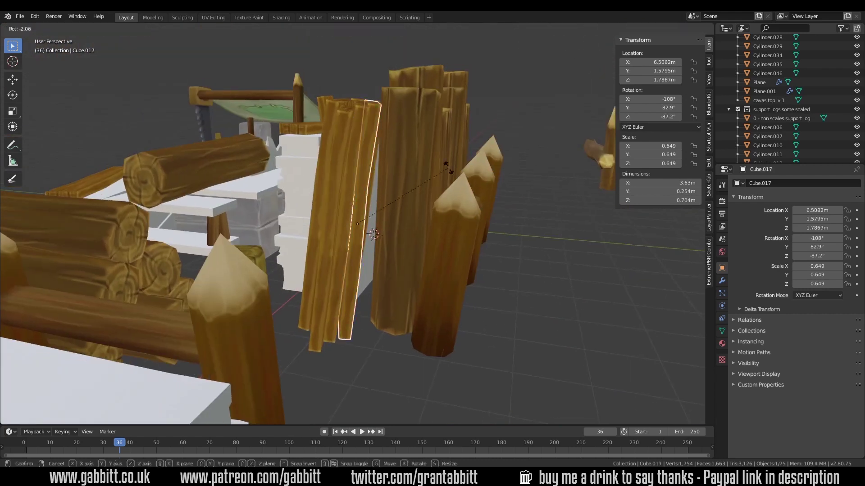
- Sort the workshop parts into the collections canvas, saw, blocks 2 high, saw table planks, big table and saw.001
scroll(491, 269, "down", 8)
middle_click_drag(372, 270, 342, 302)
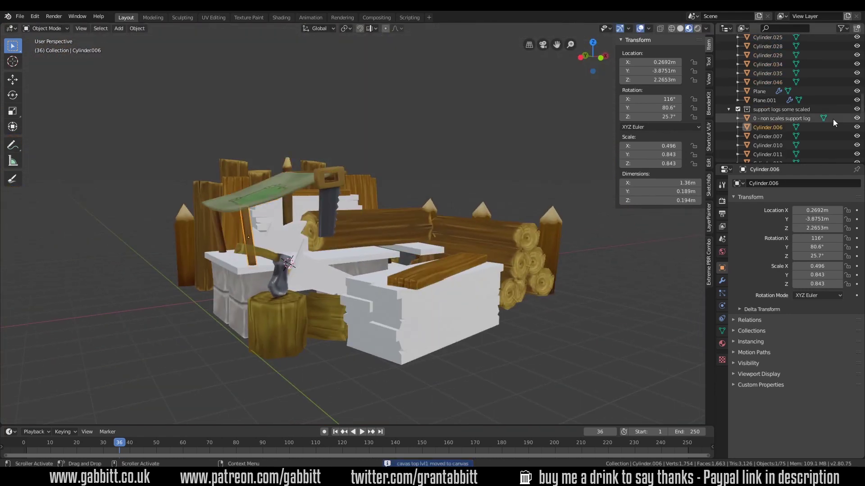
key("m")
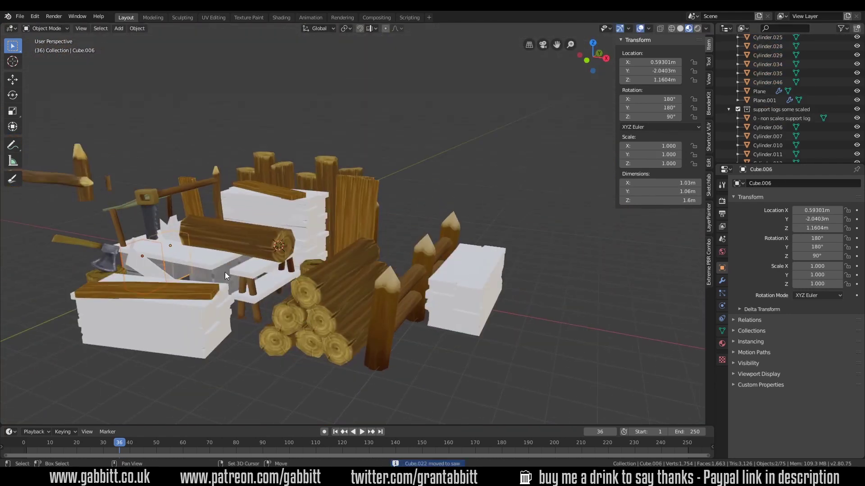
key("m")
left_click(257, 272)
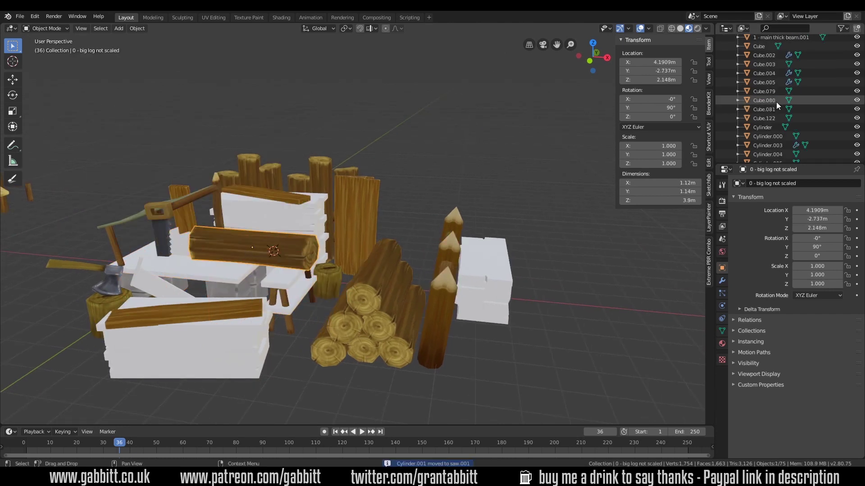
- Move the plank Cube.081 beside the canvas into the single planks collection and rename it "0 - plank original"
left_click(764, 64)
key("KP_Decimal")
key("Home")
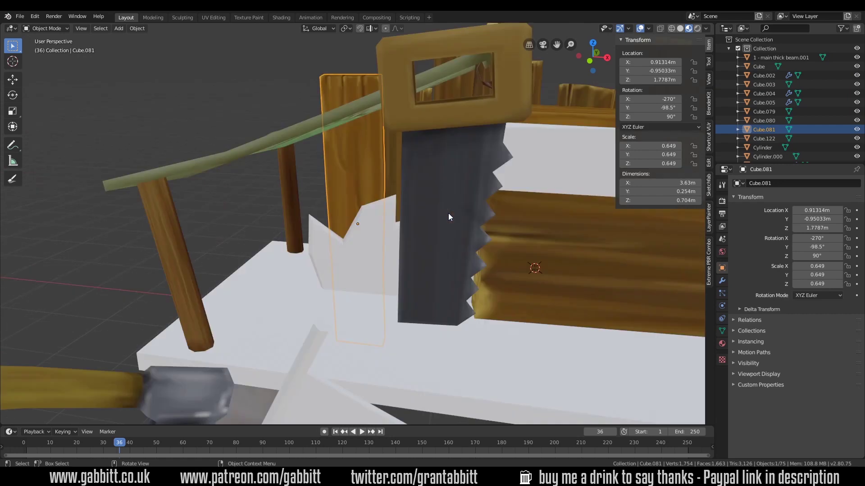
scroll(751, 123, "down", 2)
left_click(764, 93)
key("KP_Decimal")
key("Home")
key("m")
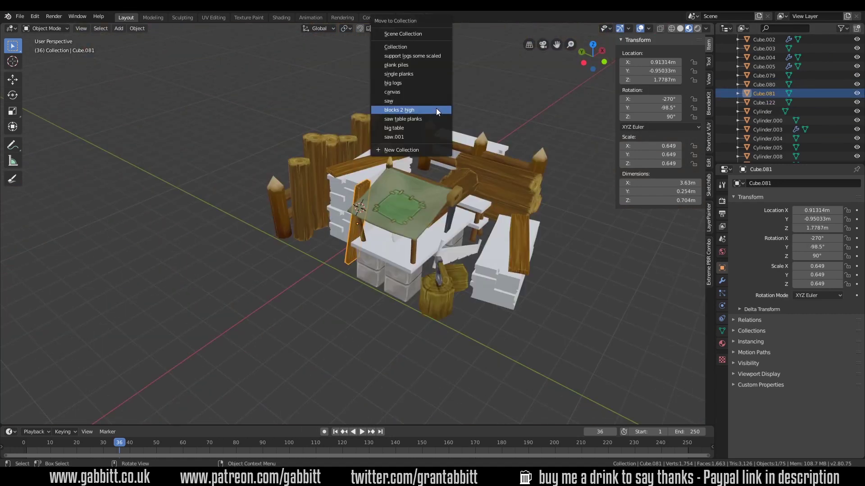
left_click(436, 109)
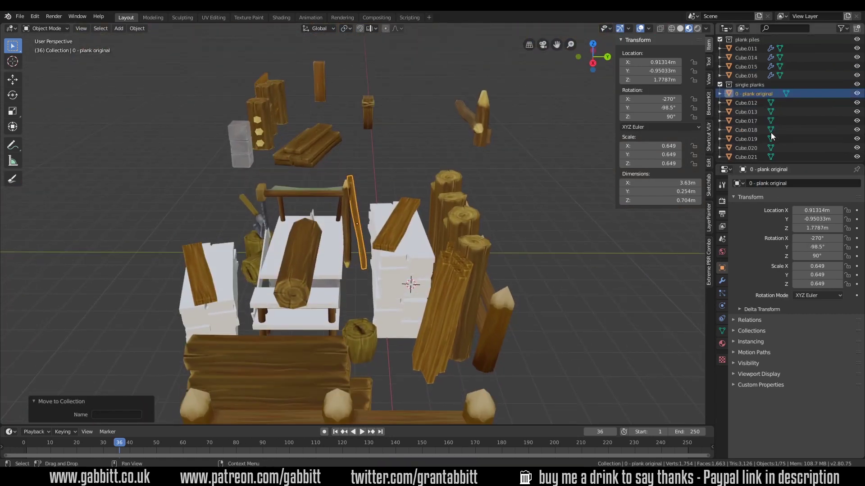
- Select the other planks in the single planks collection and link their mesh data to the original plank
left_click(771, 76)
left_click(764, 138, "shift")
key("u")
left_click(500, 212)
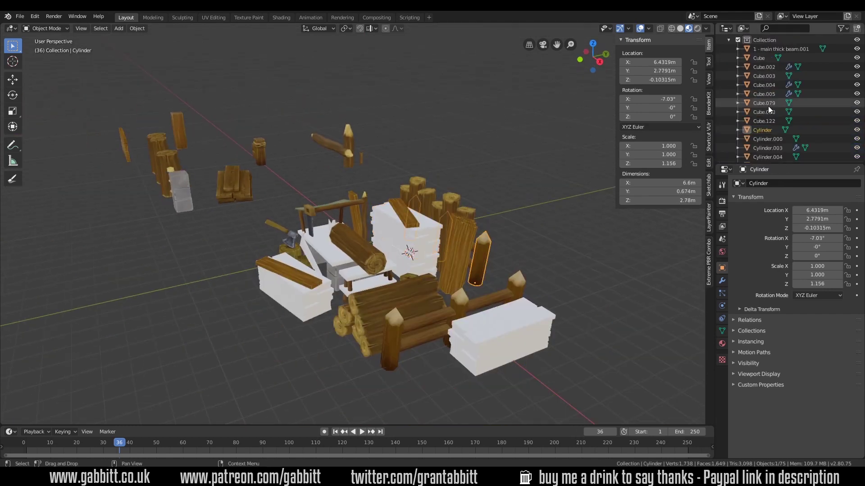
- Separate the side fence's three pointed posts into individual objects by loose parts
middle_click_drag(396, 216, 452, 225)
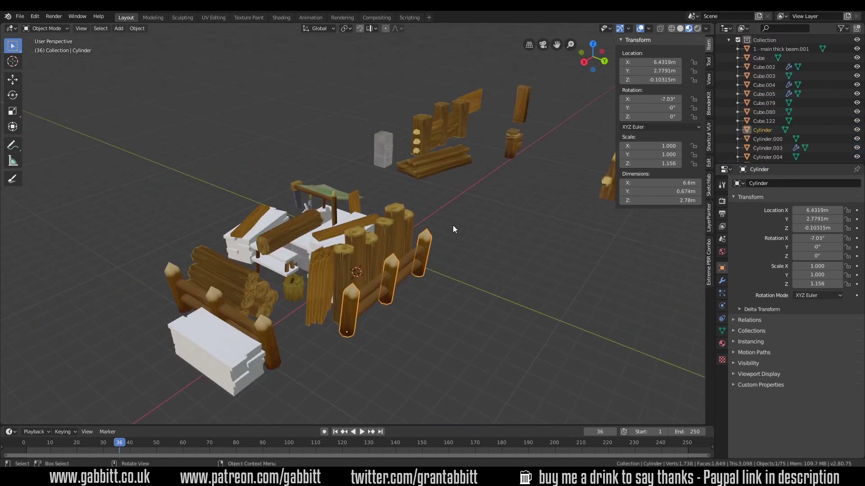
key("Tab")
scroll(433, 291, "up", 3)
left_click(437, 248)
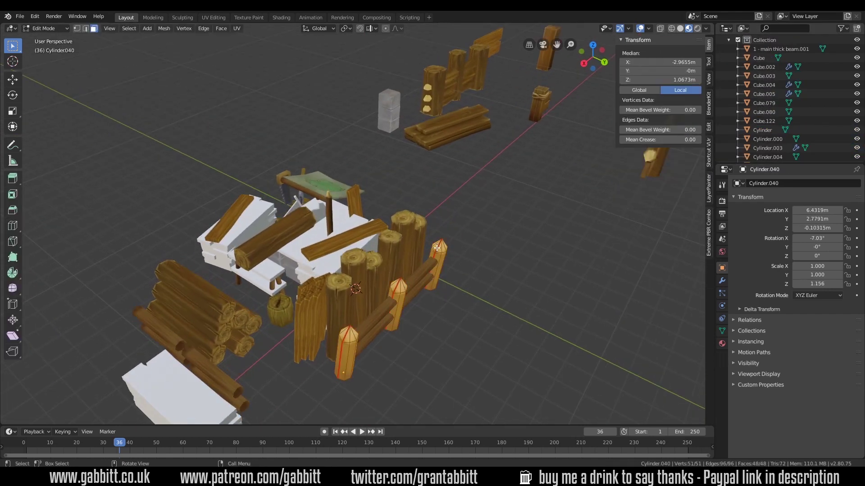
left_click(428, 268)
key("Tab")
- Select the side fence's three separated posts and set each one's origin to its geometry
left_click(353, 336)
left_click(443, 250)
right_click(360, 277)
left_click(436, 291)
key("KP_Decimal")
scroll(406, 301, "down", 3)
left_click(477, 276, "shift")
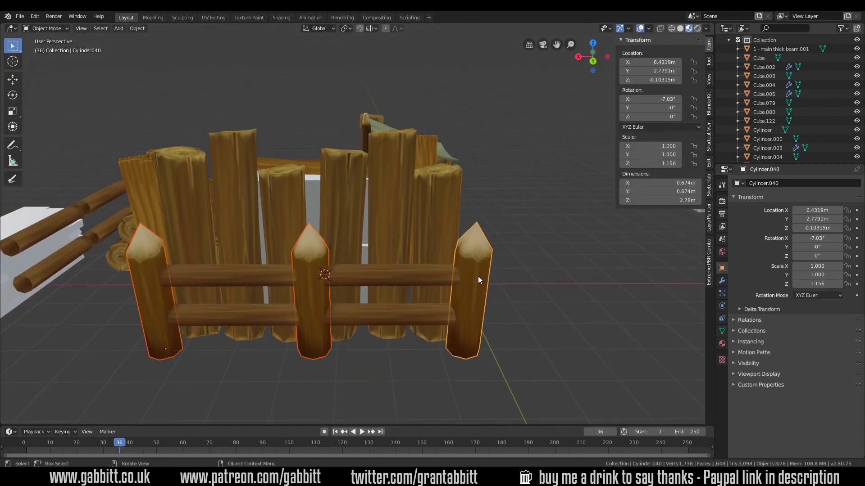
left_click(153, 292, "shift")
right_click(153, 293)
left_click(211, 293)
- Move the six pointed posts of both fences into a new collection named "pencil wall posts" and link their object data
key("KP_7")
left_click(470, 294)
middle_click_drag(470, 293, 388, 291)
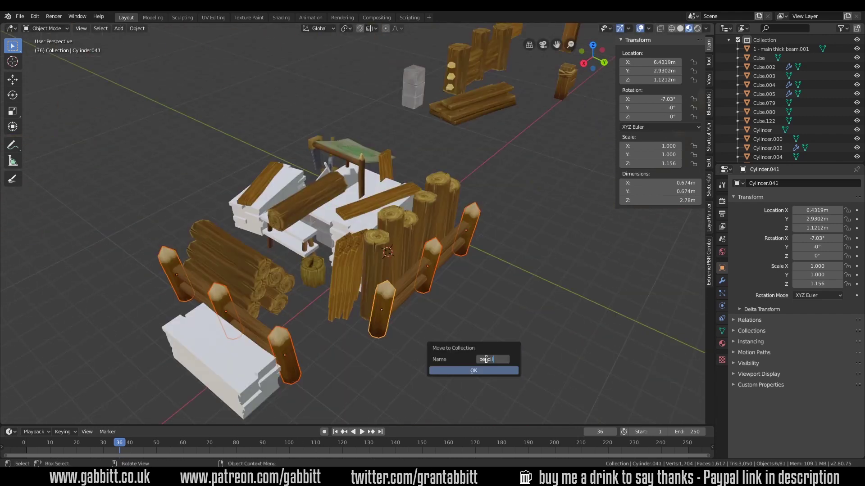
left_click(482, 339)
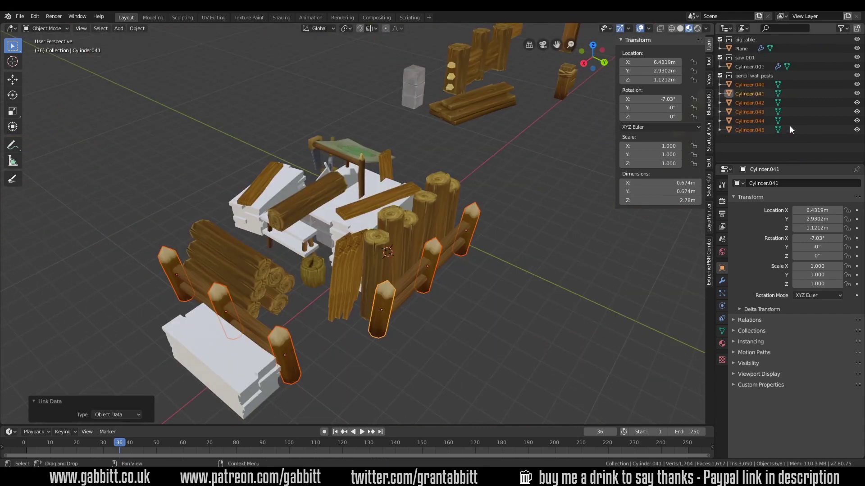
- Move the stump holding the axe into a new collection named "wood and axe"
middle_click_drag(482, 340, 399, 267)
left_click(399, 267)
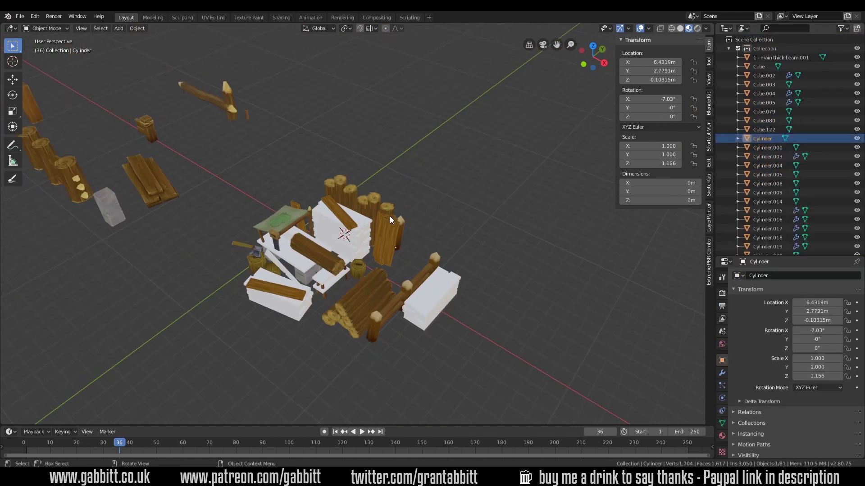
scroll(390, 216, "down", 2)
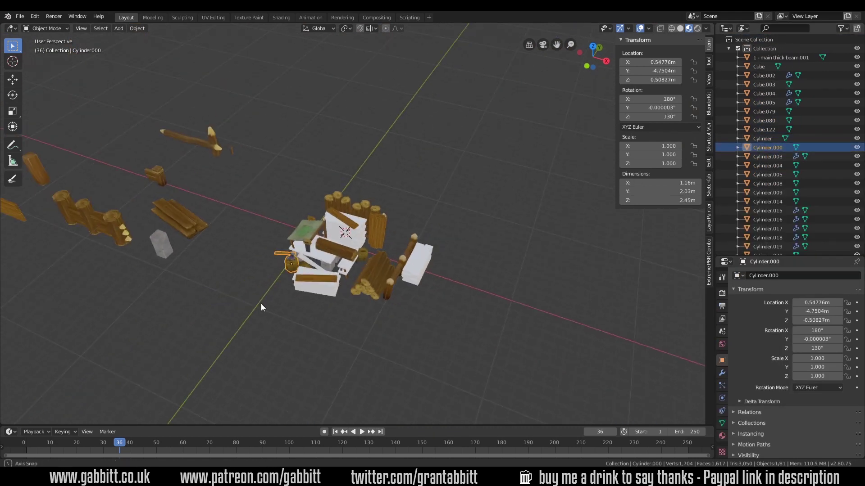
key("Return")
scroll(327, 307, "up", 4)
- Move the remaining stumps around the work table out of the main collection into a collection of their own
key("m")
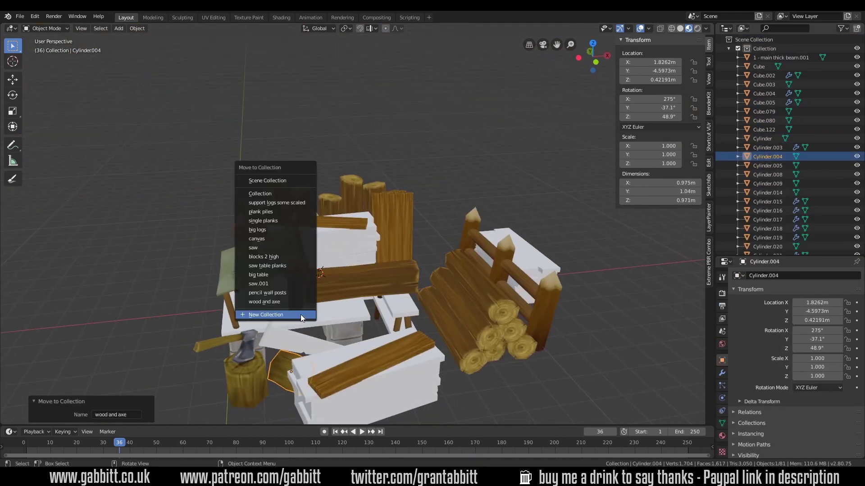
left_click(301, 293)
scroll(375, 344, "up", 2)
left_click(369, 303)
key("m")
left_click(468, 246)
- Move the eight fence rails into a new horizontal posts collection and the spare models beside the workshop into another new collection
middle_click_drag(469, 247, 350, 316)
middle_click_drag(518, 334, 366, 255)
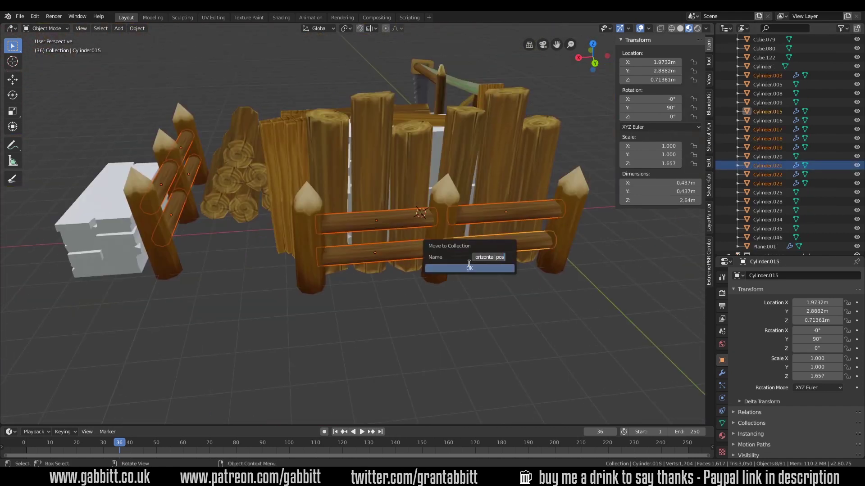
left_click(469, 268)
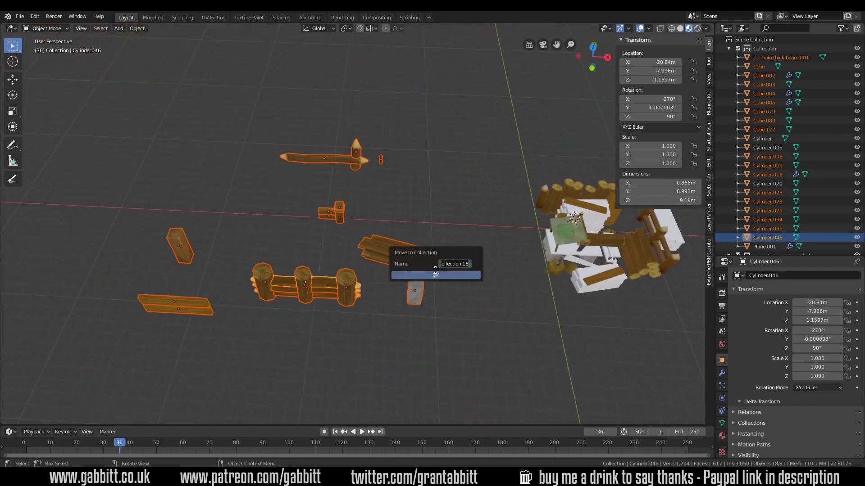
left_click(434, 274)
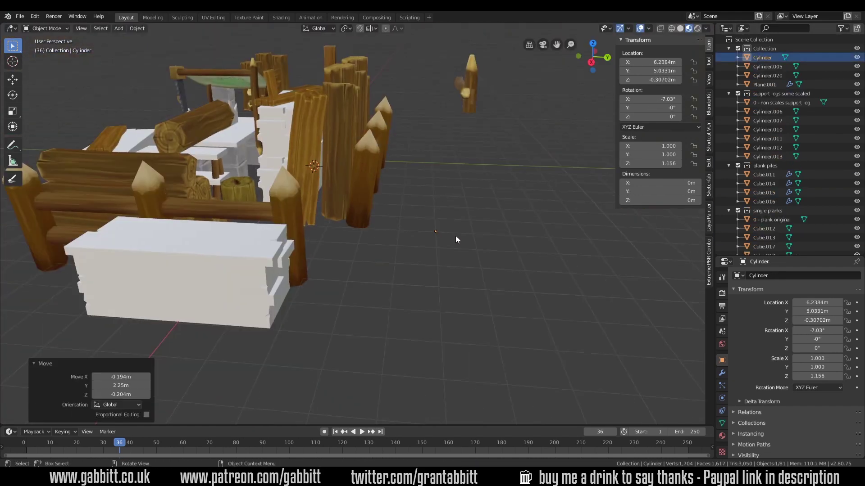
- Delete the two fences' empty leftover objects and move the thin canvas post and the big saw into new collections
key("Delete")
middle_click_drag(455, 236, 332, 202)
left_click(341, 209)
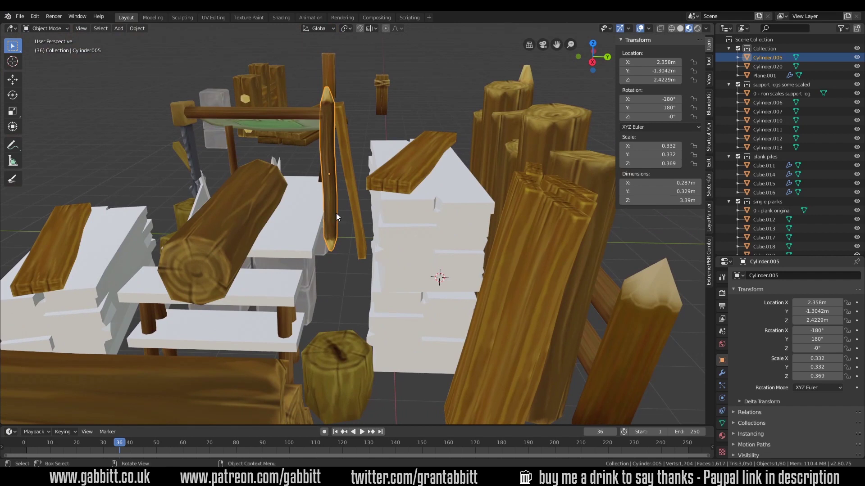
key("x")
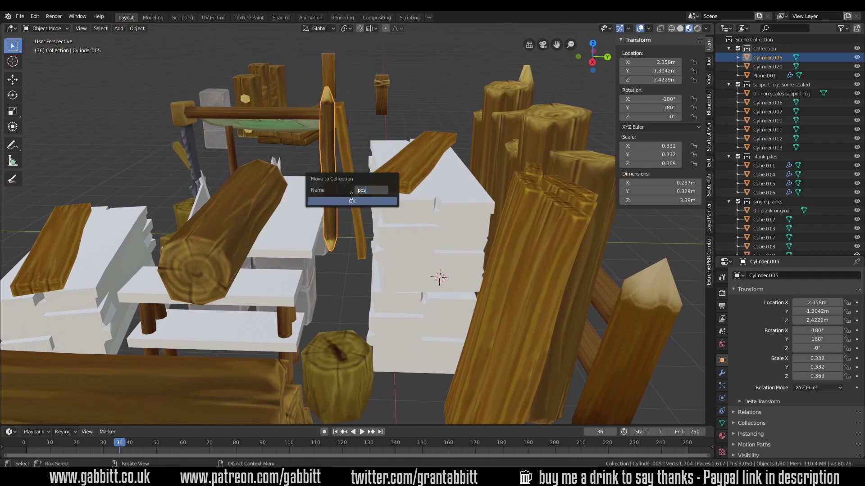
left_click(373, 189)
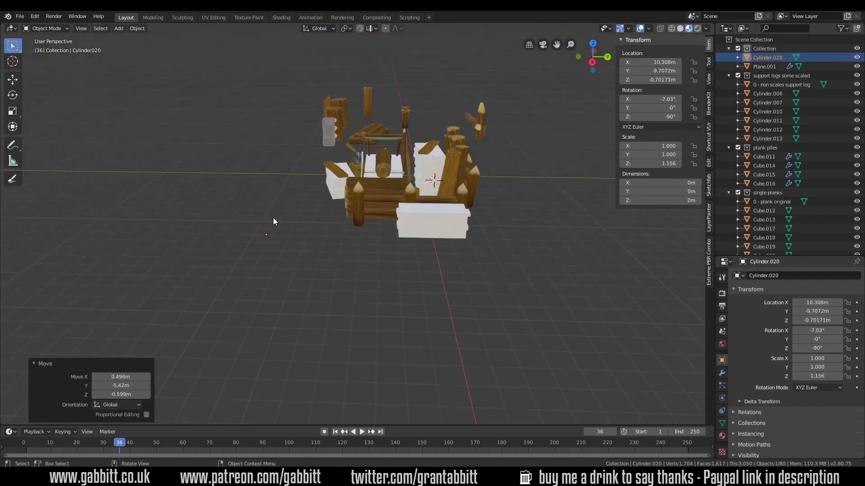
key("x")
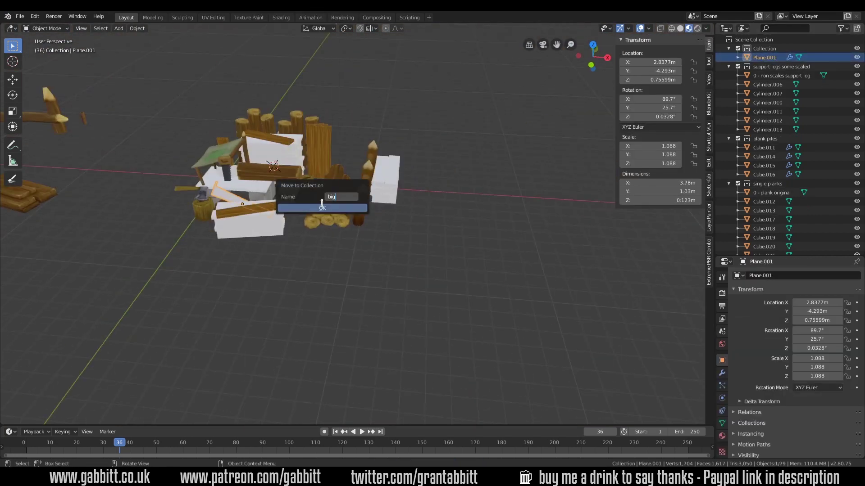
left_click(311, 198)
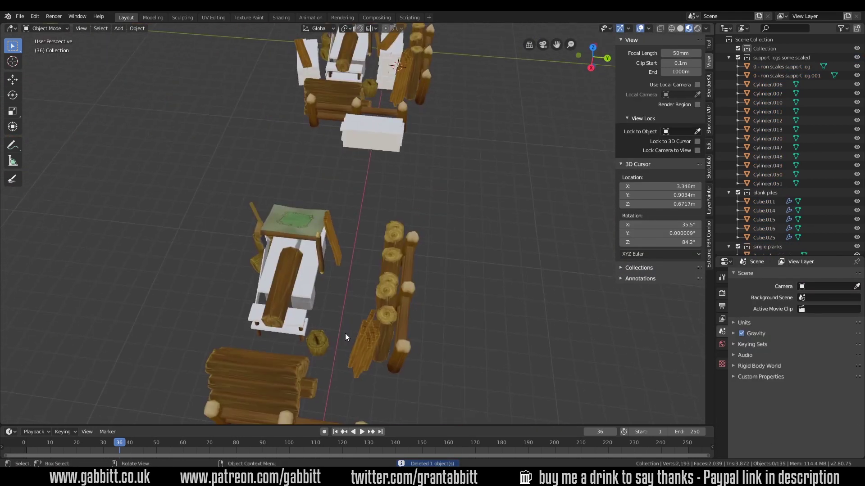
- Delete the upright logs, leaning planks and log pile from the second copy of the workshop
left_click(442, 260)
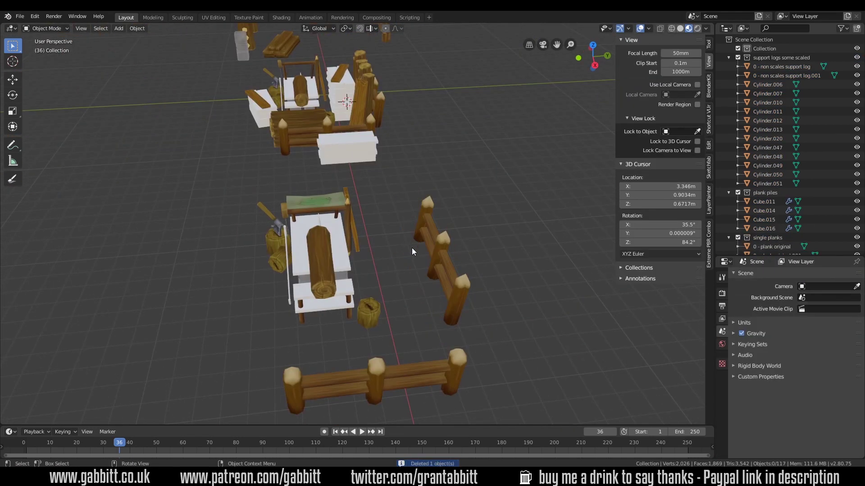
middle_click_drag(411, 248, 482, 277)
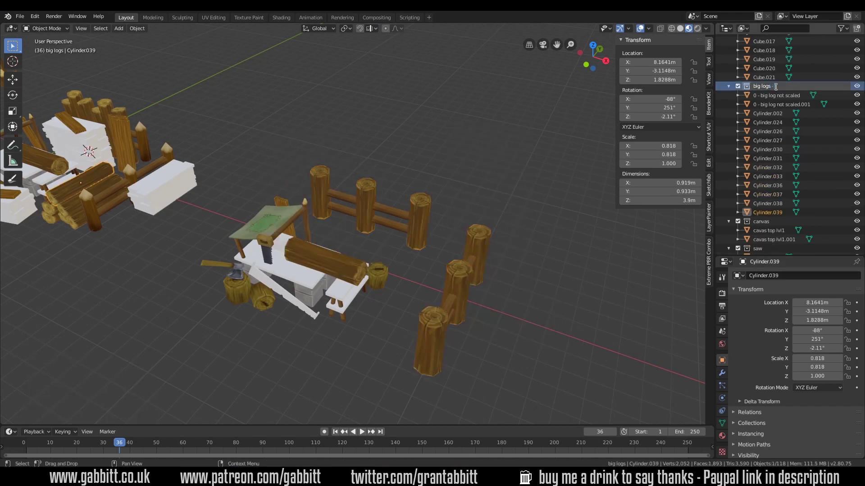
- Rename the big logs collection "big logs - remake when painted X2" and move the six-log pile -0.96 m along Y
type("X2")
key("Return")
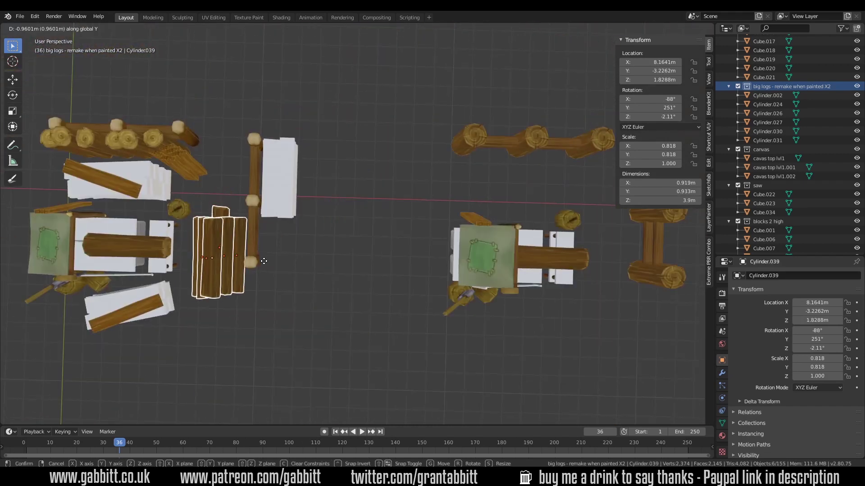
left_click(264, 262)
middle_click_drag(263, 261, 511, 330)
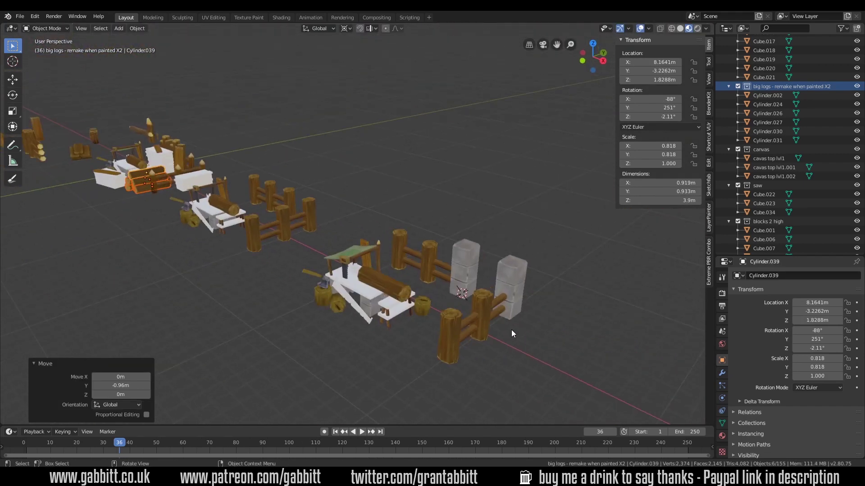
- Link the object data of the third workshop's two stone pillars and move them into a new collection named "stone pillar 3 high"
key("KP_7")
middle_click_drag(629, 350, 440, 271, "shift")
scroll(441, 271, "up", 3)
key("ctrl+l")
left_click(406, 244)
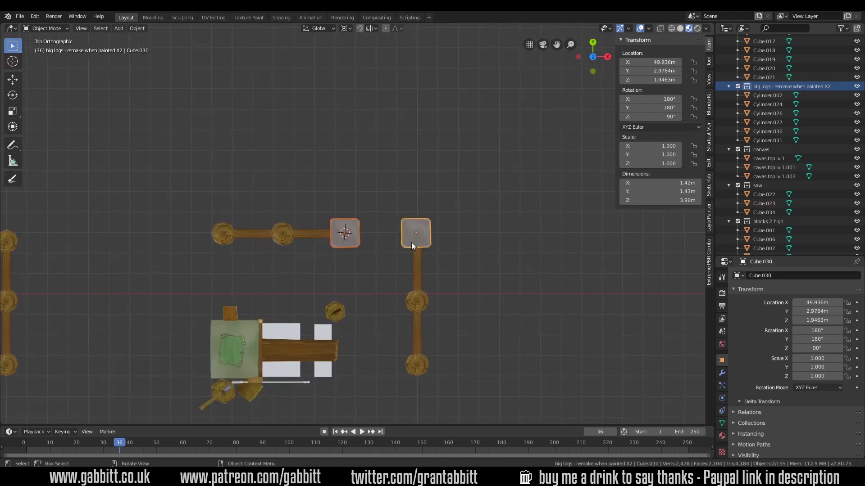
key("m")
left_click(411, 243)
type("stone pillar")
middle_click_drag(452, 299, 335, 312)
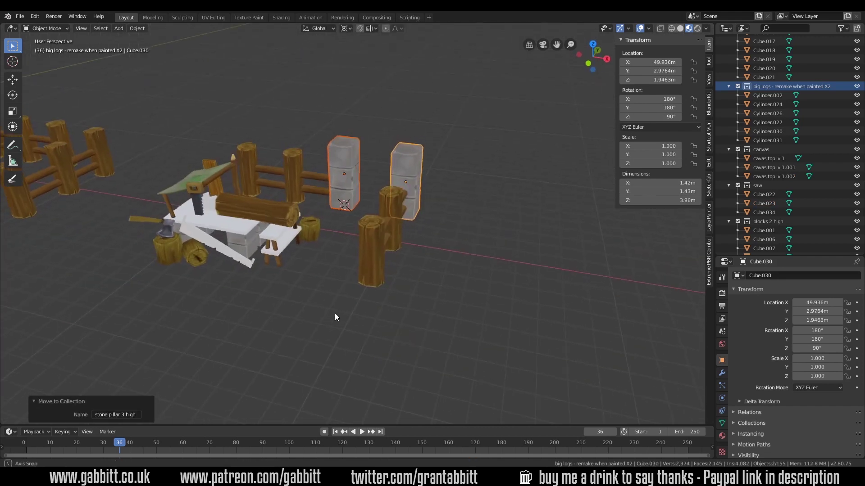
- Change the pivot point setting and rotate the end fence's stone pillar 90° about Z
left_click(383, 247)
left_click(345, 28)
left_click(345, 63)
type("rz90")
key("Return")
- Make a linked duplicate of the whole third workshop and place it 20 m further along X
middle_click_drag(436, 244, 418, 252)
scroll(419, 253, "down", 5)
left_click_drag(316, 189, 427, 263)
key("alt+d")
scroll(410, 274, "up", 4)
key("KP_1")
key("g")
key("z")
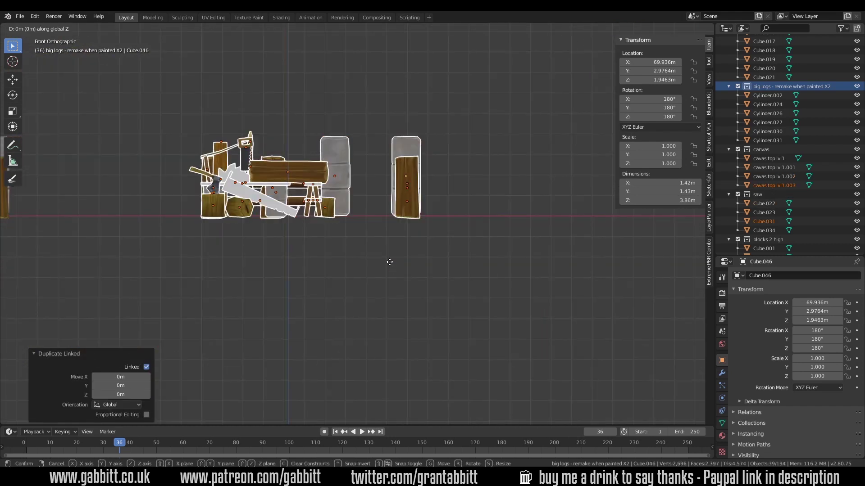
key("Return")
- Add a cube beneath the newest workshop and scale it into a floor slab about 10.8 m square and 0.3 m thick
middle_click_drag(389, 262, 297, 274, "shift")
key("shift+a")
left_click(257, 209)
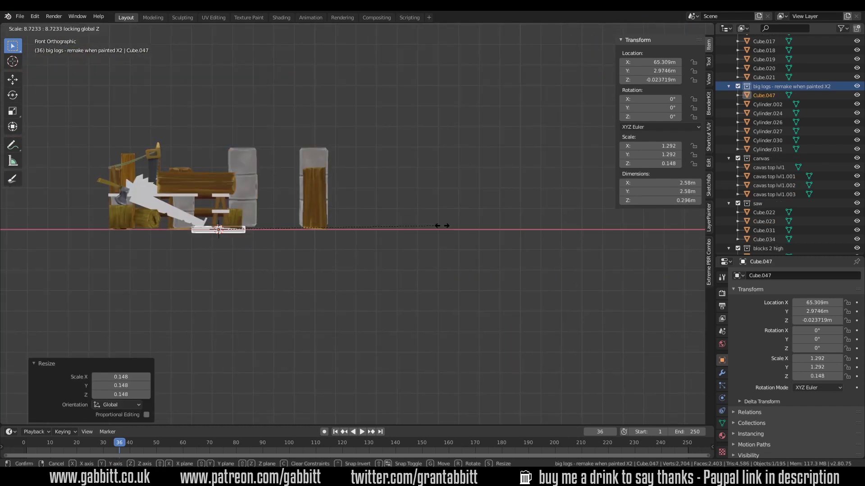
left_click(335, 233)
scroll(335, 233, "up", 4)
- Move the floor slab -3.32 m along Y so it lies beneath the workshop's table and fences
key("KP_7")
key("s")
key("y")
left_click(525, 287)
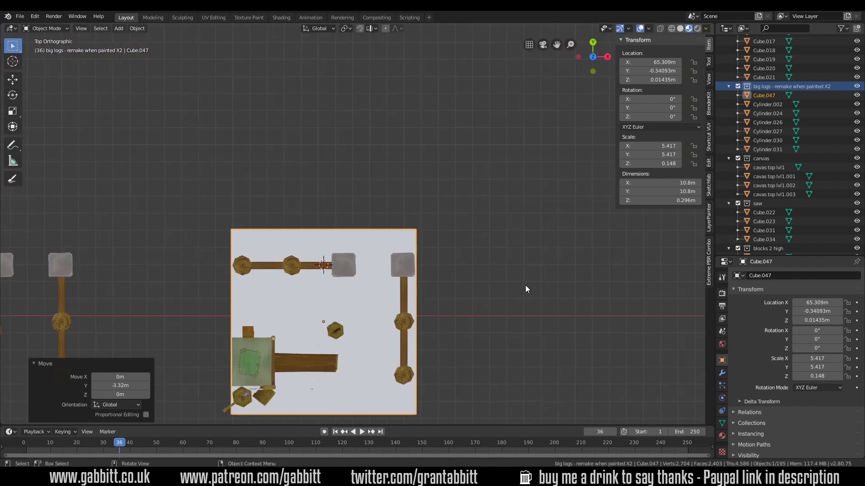
- Slide the floor slab along Y and scale it horizontally, keeping its thickness, to suit the workshop's footprint
key("g")
key("y")
left_click(482, 287)
middle_click_drag(483, 288, 396, 255)
key("s")
key("shift+z")
left_click(455, 279)
- Adjust the slab's width to an X scale of about 5.27 and shift it to about -1.05 m in Y
key("KP_7")
key("s")
key("x")
key("g")
key("y")
left_click(472, 270)
- Thin the floor slab to a Z scale of 0.045 and raise it to about 0.046 m in Z
key("s")
key("z")
left_click(426, 250)
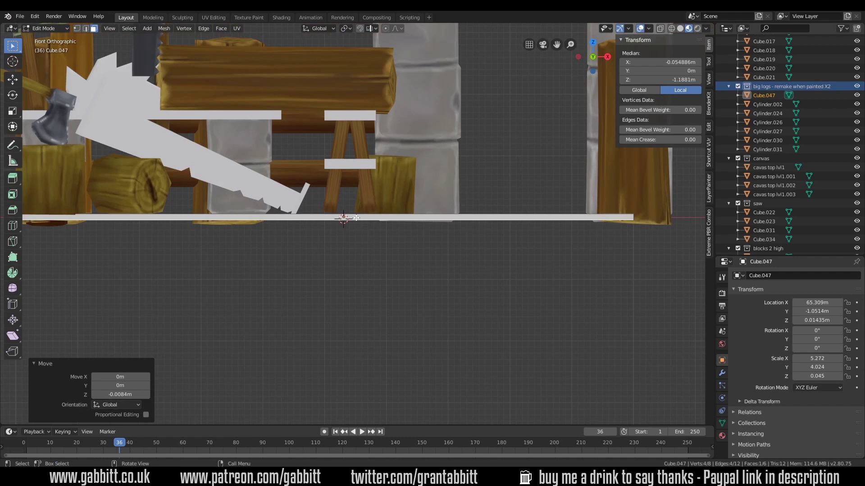
key("g")
key("z")
left_click(345, 216)
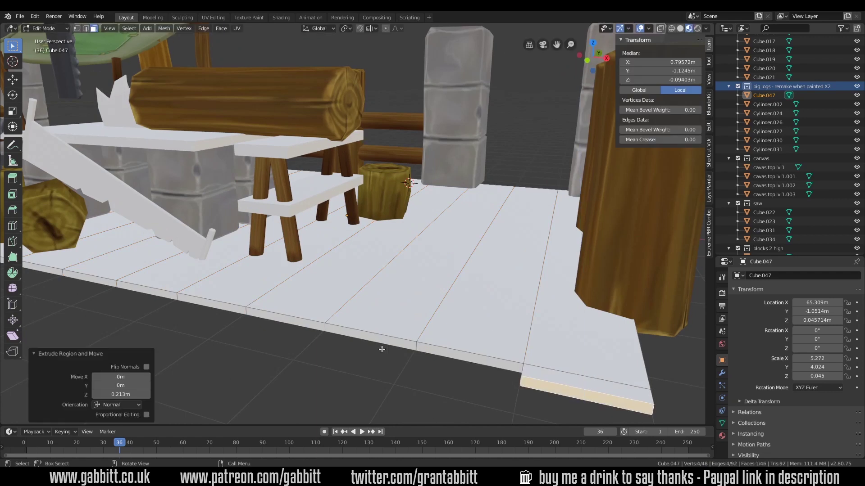
- Offset separate floorboard ends along Y by uneven amounts, such as -0.111 m and -0.154 m, to stagger the front edge
left_click(327, 334)
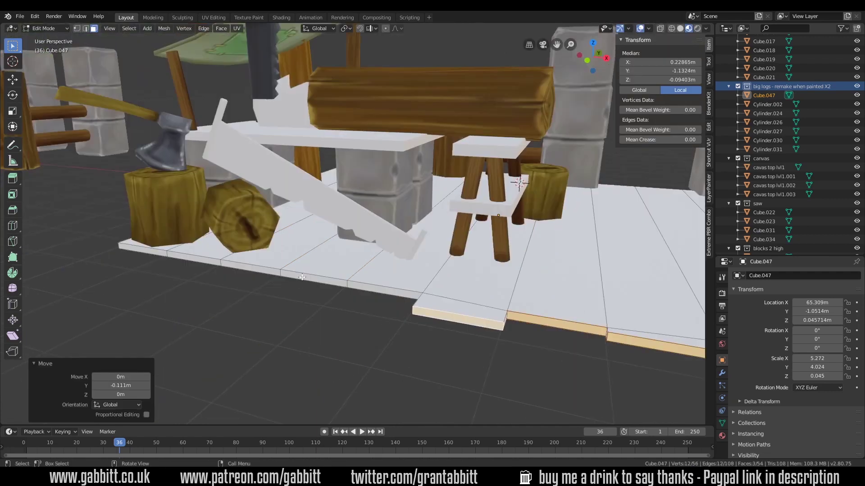
left_click(209, 260)
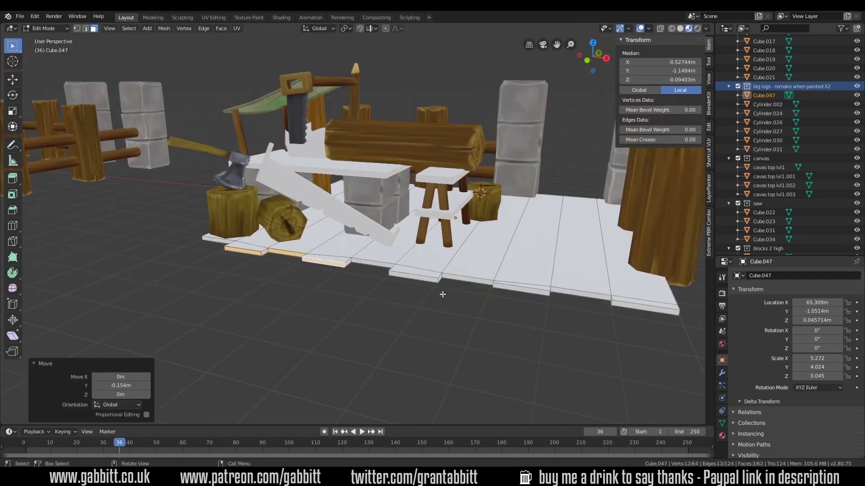
middle_click_drag(450, 315, 534, 343)
scroll(508, 333, "down", 3)
scroll(534, 343, "up", 3)
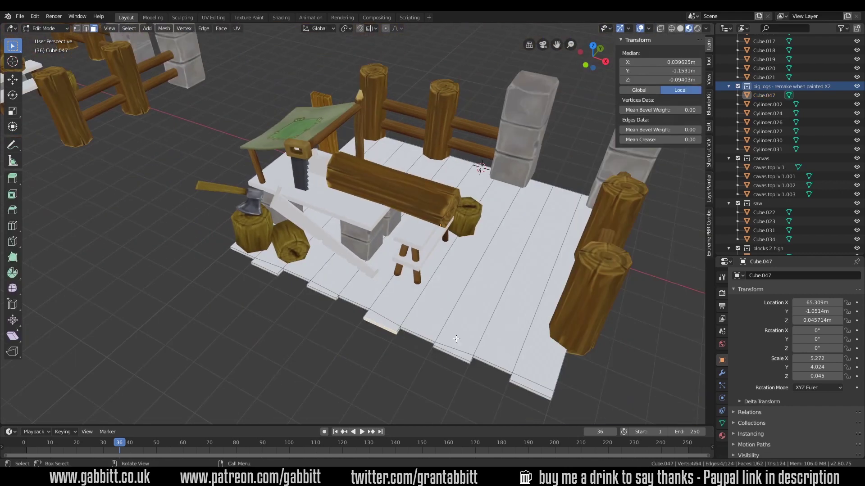
key("g")
key("y")
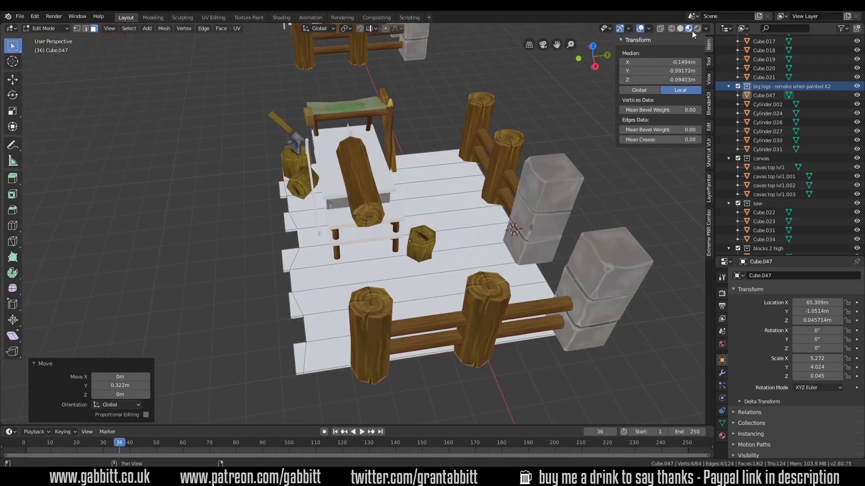
key("alt+a")
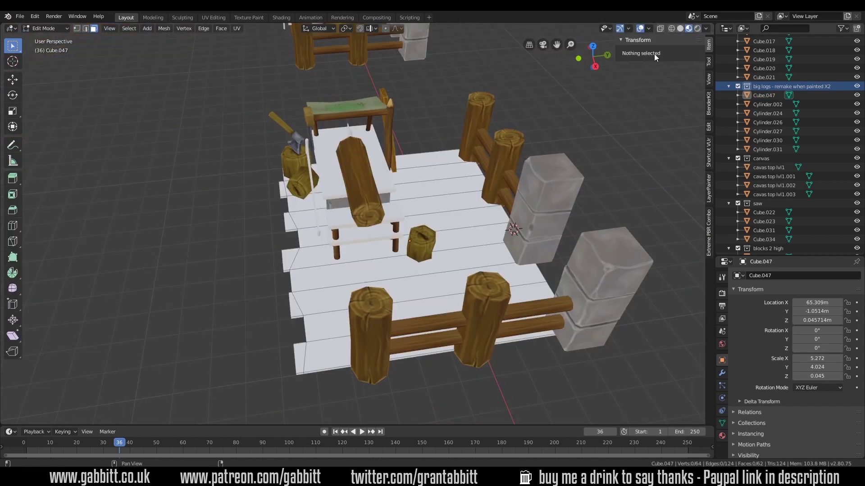
- Mirror the staggered plank floor across Y with AutoMirror and move it -0.23 m along Y
left_click(659, 66)
middle_click_drag(518, 189, 489, 274)
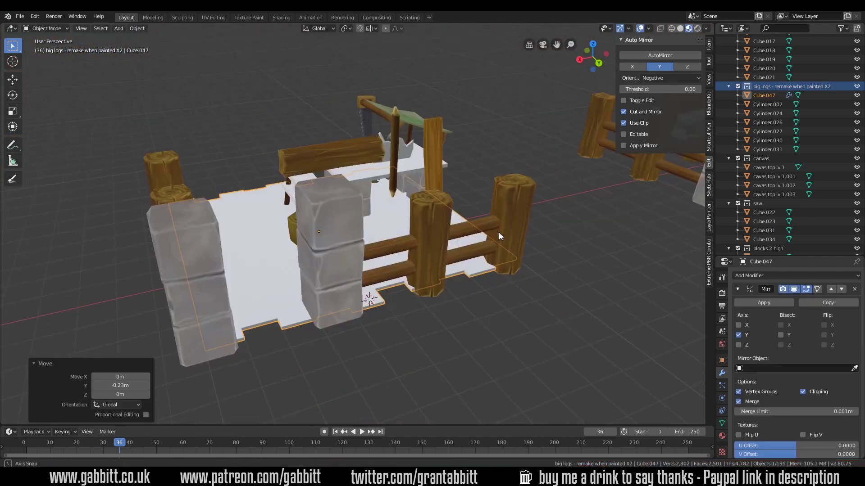
middle_click_drag(499, 233, 547, 269)
scroll(548, 269, "down", 3)
left_click(798, 95)
middle_click_drag(451, 248, 294, 265)
left_click(420, 184)
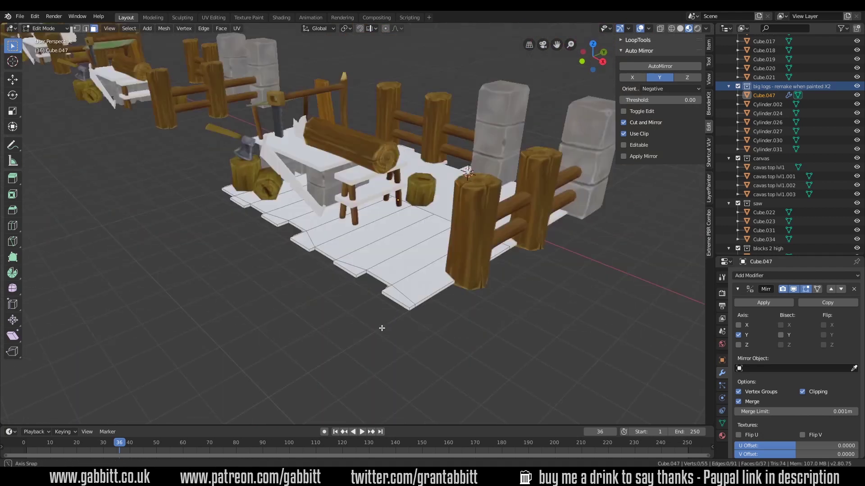
- Make a linked duplicate of the whole plank-floored workshop and place it further along X
scroll(409, 232, "down", 3)
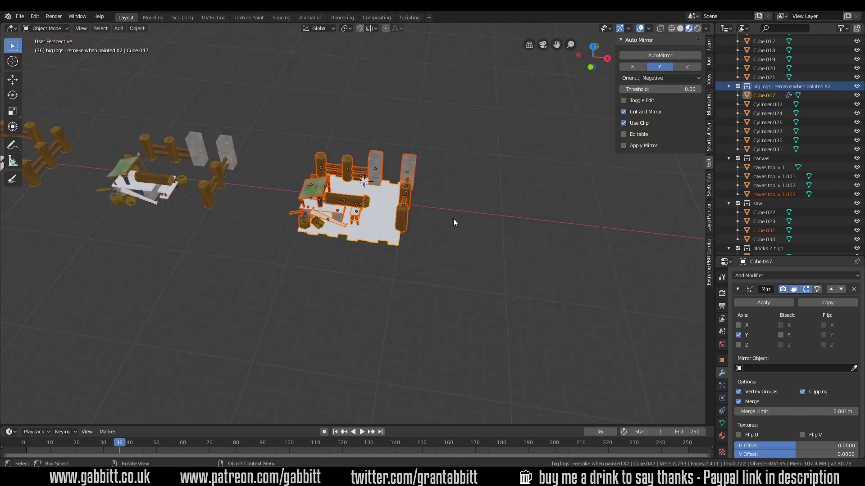
key("alt+d")
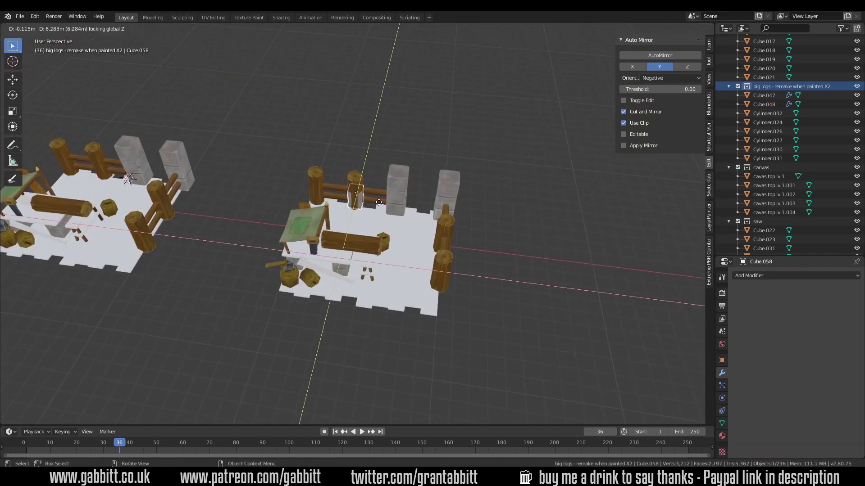
- Place a two-block stone pillar at the back fence's middle post and delete the log post it replaces
left_click(378, 202)
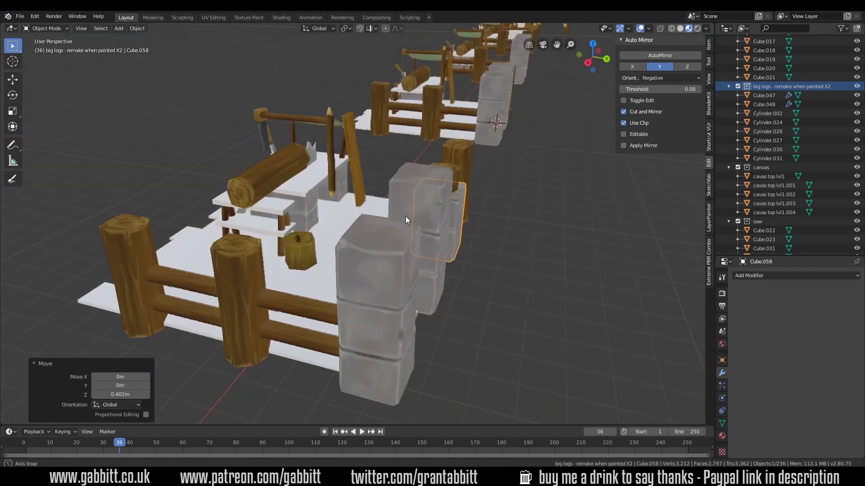
key("s")
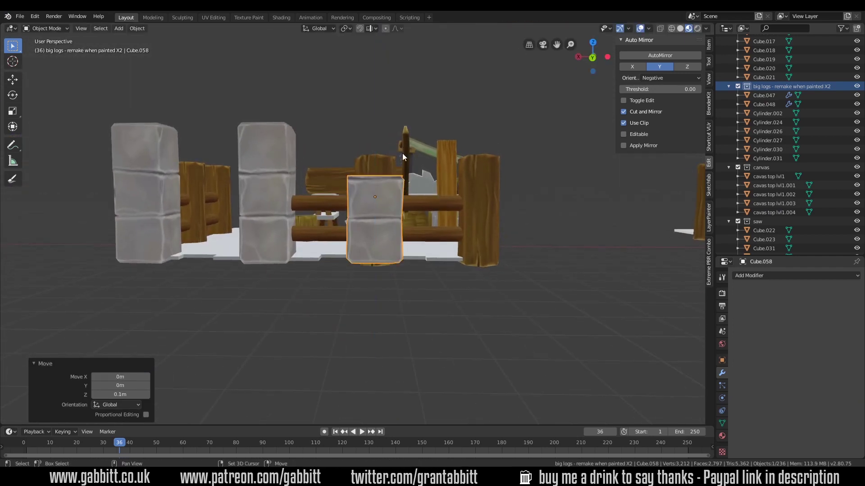
key("Delete")
scroll(402, 156, "down", 2)
middle_click_drag(402, 156, 396, 244)
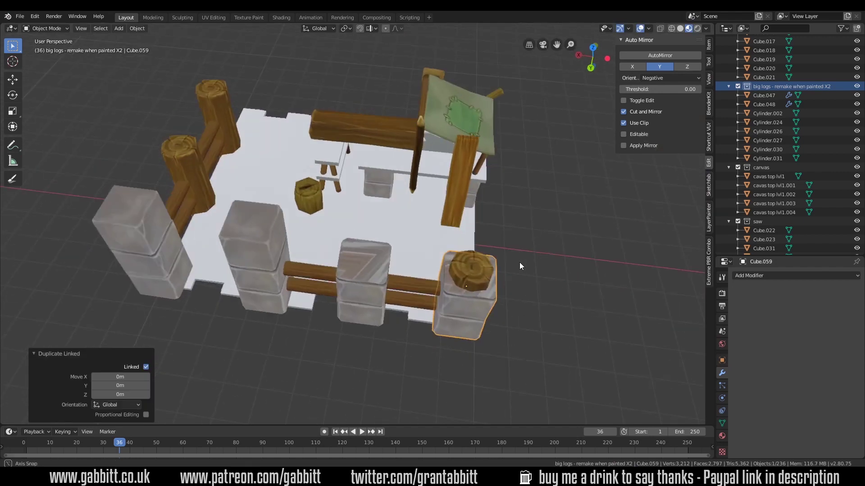
- Link the object data of the two short stone pillars and move them to a new collection named "border stones 2 high s"
left_click(389, 285)
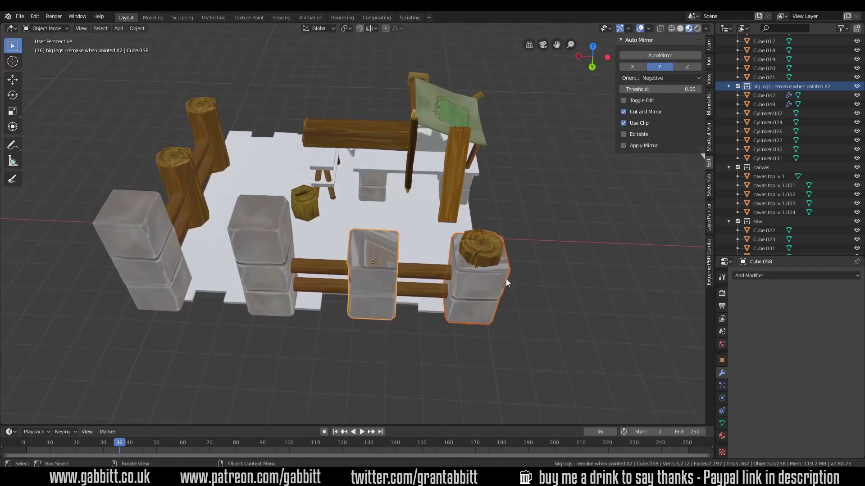
key("ctrl+l")
left_click(531, 278)
key("m")
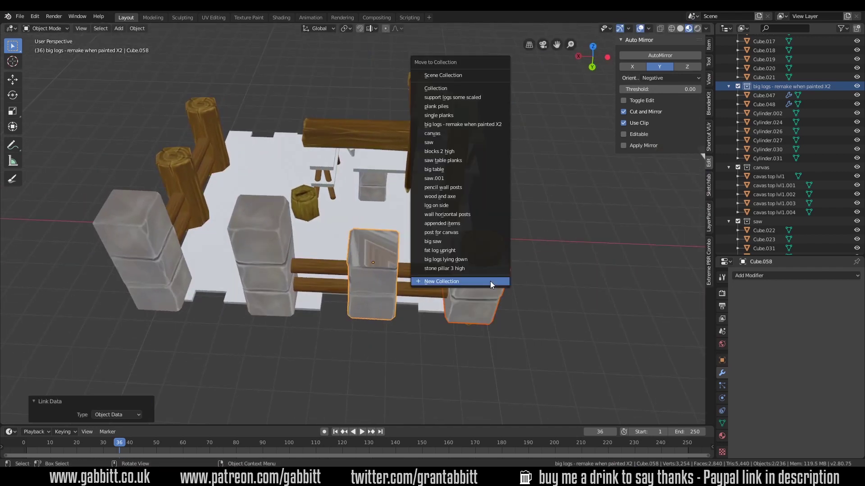
left_click(490, 281)
type("border stones 2 high s")
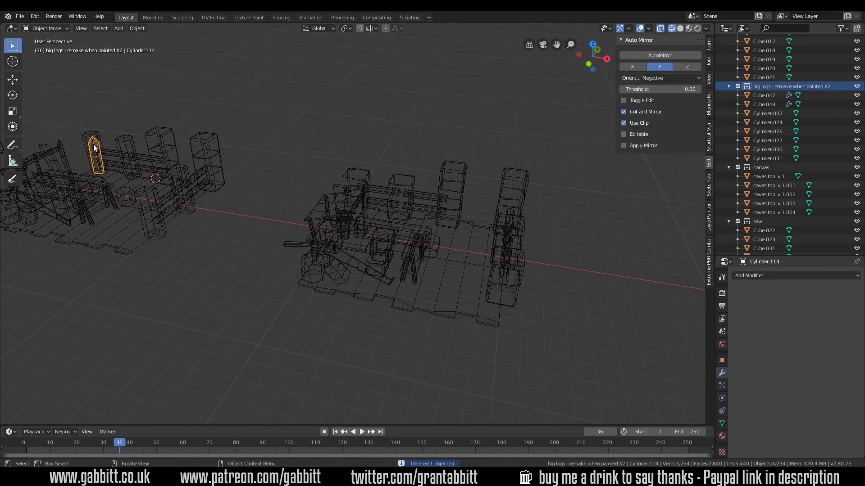
- Restore textured shading, duplicate the stone-pillared workshop, and move the copy -80 m along X to begin a second row
key("z")
key("2")
key("KP_7")
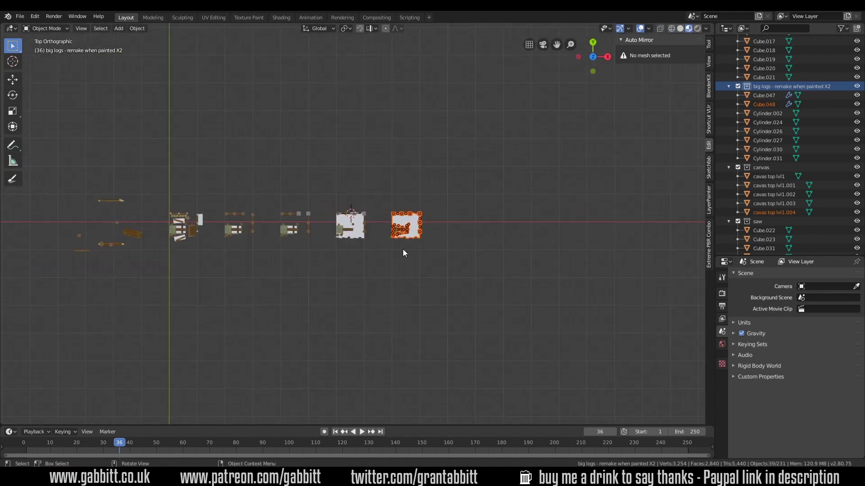
key("Escape")
type("g")
type("-80")
key("Return")
middle_click_drag(417, 283, 451, 253)
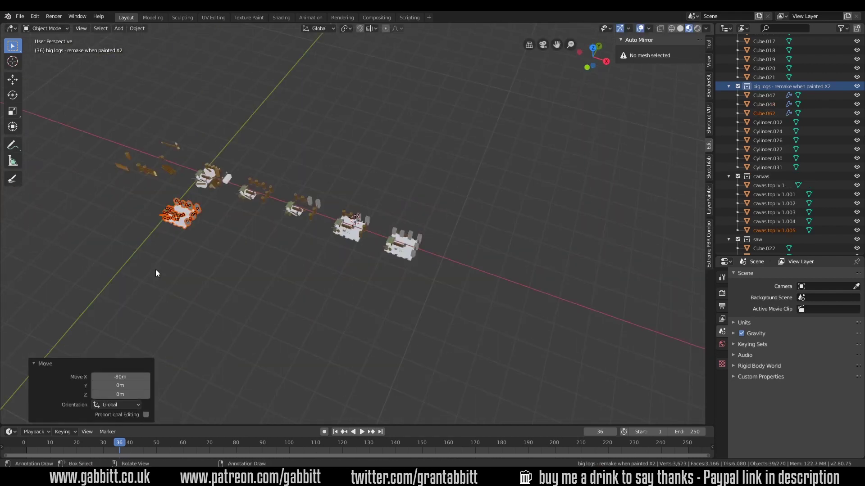
- Make the three parts of the door between the tall pillars single-user for both object and object data
key("KP_Decimal")
middle_click_drag(493, 215, 503, 236)
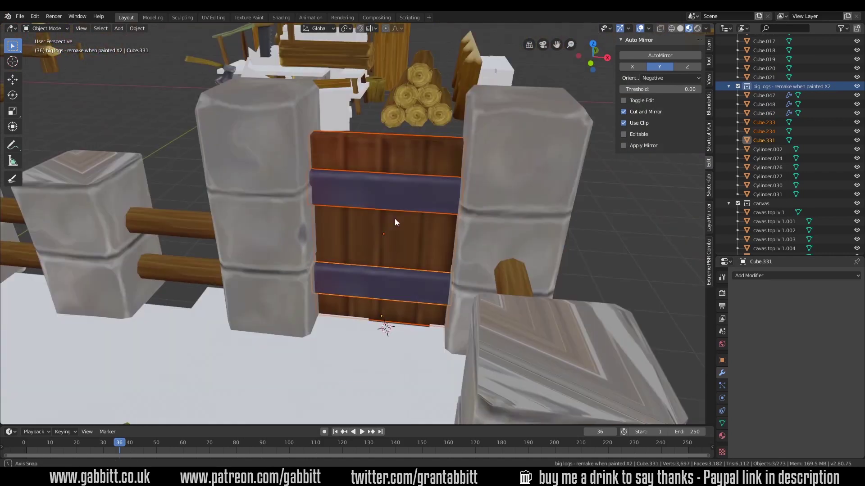
key("u")
left_click(396, 212)
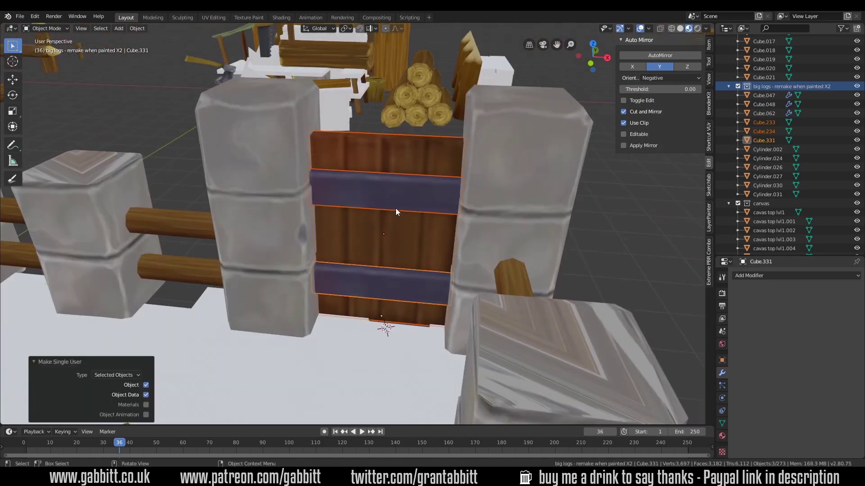
- Move the door parts to the "door" collection and link the object data of its two horizontal straps
middle_click_drag(395, 212, 401, 204)
left_click(388, 248)
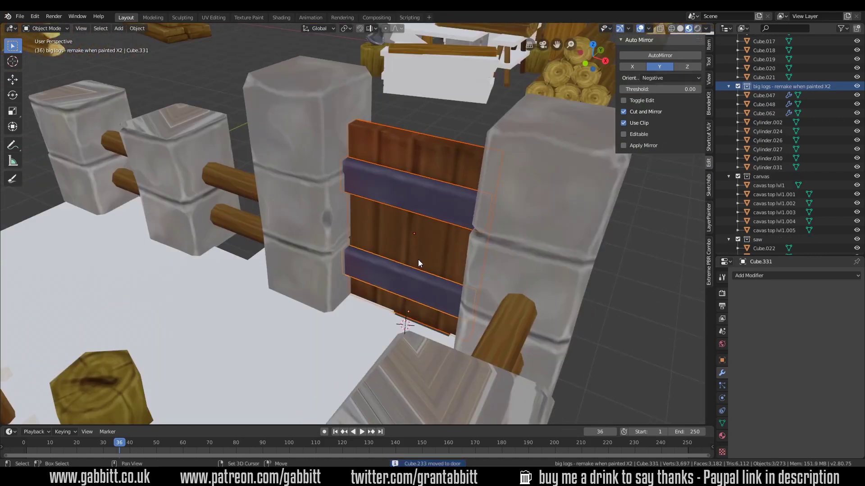
key("shift+g")
left_click(409, 289)
- Make a linked duplicate of the workshop with the door 20 m along X and delete the copy's wooden fence rails
scroll(409, 289, "down", 8)
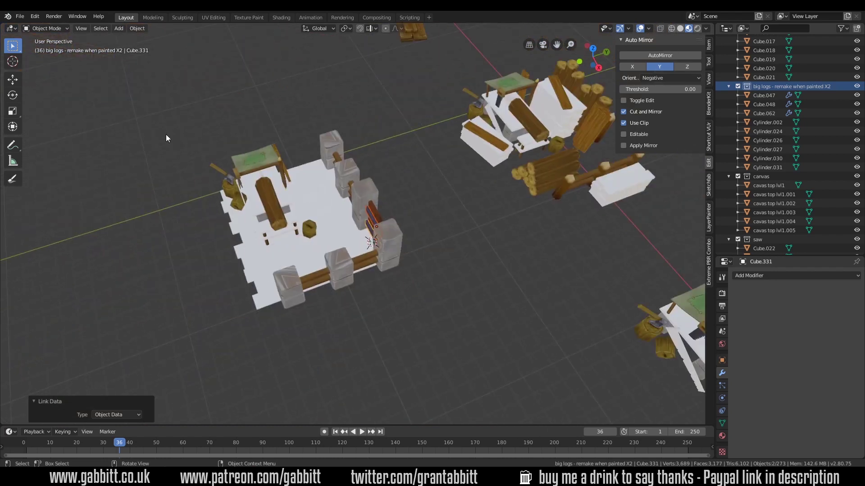
key("Return")
scroll(425, 305, "up", 6)
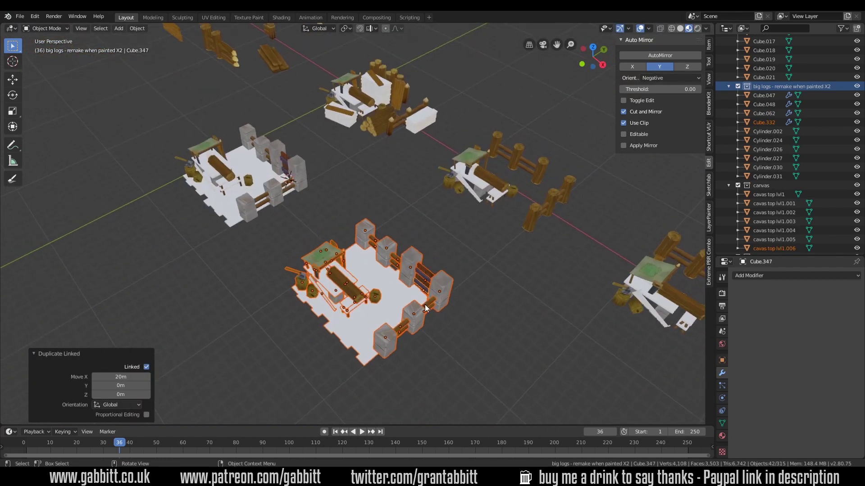
key("Delete")
scroll(363, 239, "down", 3)
- Append all the objects from the walls file "export 9.blend"
left_click(20, 15)
left_click(28, 114)
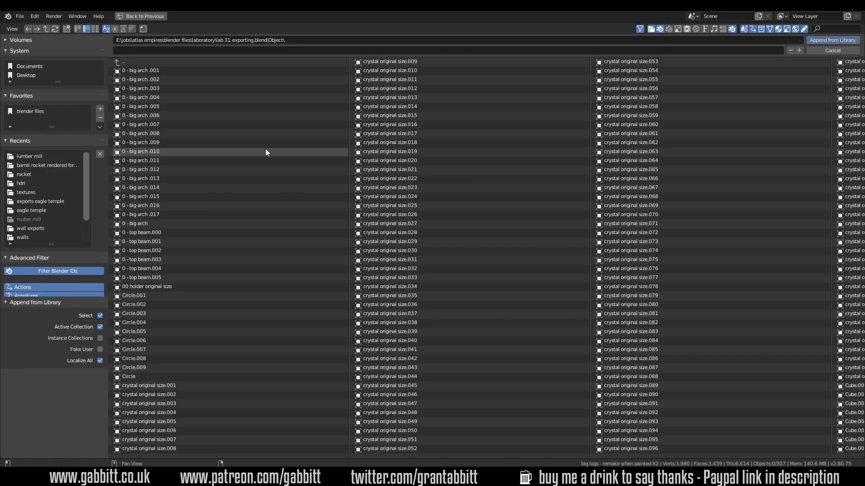
double_click(119, 63)
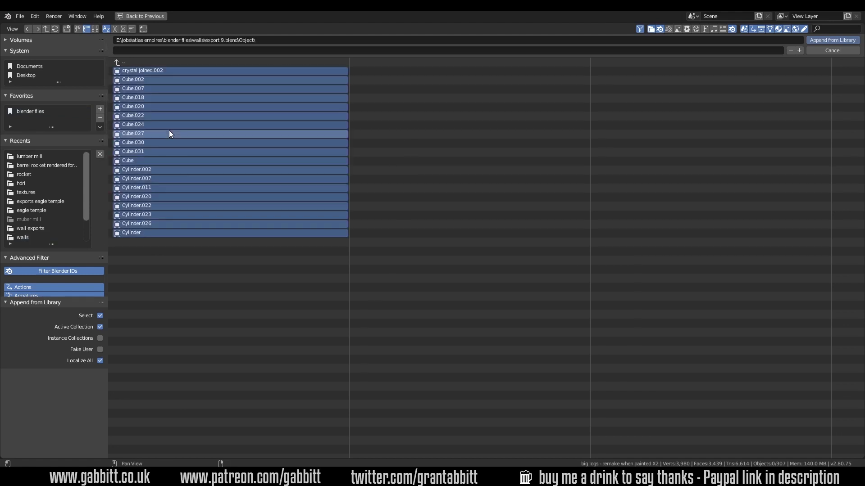
key("Return")
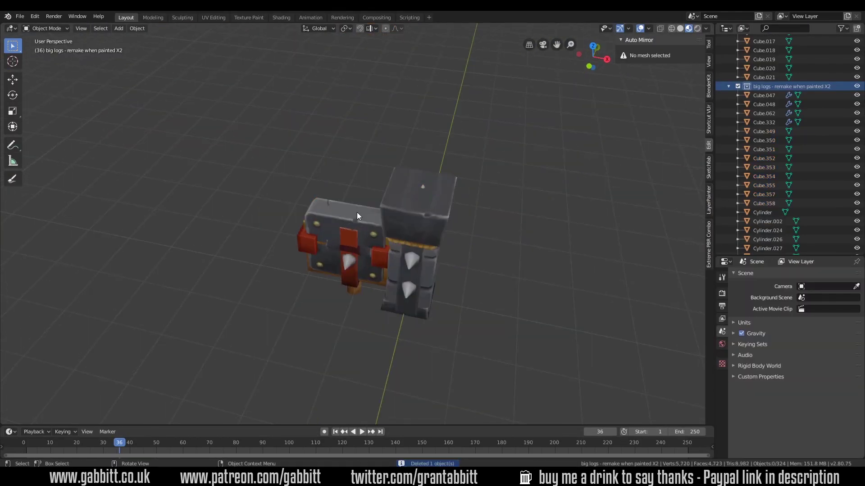
- Strip the appended wall pieces down to the riveted metal panel and bring it to the newest workshop
left_click(357, 216)
key("Tab")
middle_click_drag(401, 250, 428, 231)
key("l")
key("Tab")
scroll(419, 199, "down", 5)
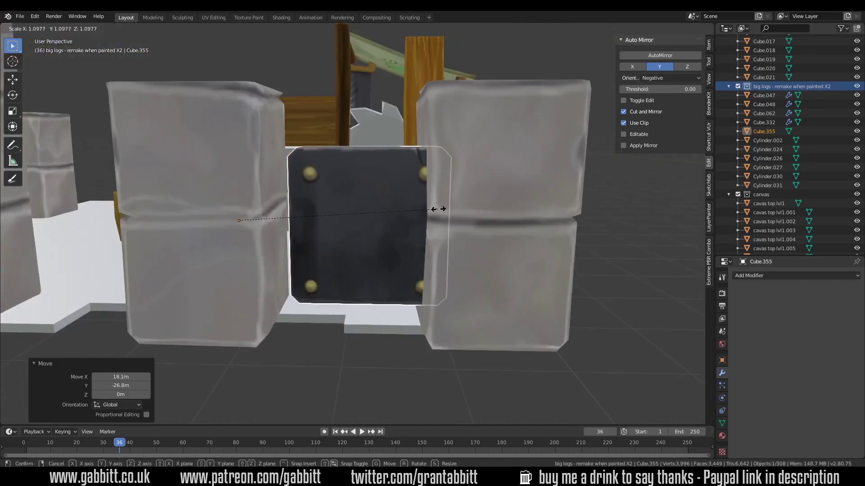
- Scale the riveted metal panel to fill the gap between two short stone pillars
right_click(378, 229)
left_click(434, 239)
scroll(425, 271, "up", 1)
key("s")
left_click(442, 274)
- Duplicate the riveted metal panel and place the copy in the neighbouring gap between the stone pillars
scroll(374, 238, "down", 3)
key("shift+d")
left_click(414, 296)
middle_click_drag(397, 247, 416, 242)
scroll(394, 230, "down", 3)
- Rotate two metal panel copies 90° about Z and position them along Y between the side wall's pillars
left_click(416, 243)
middle_click_drag(529, 384, 361, 213)
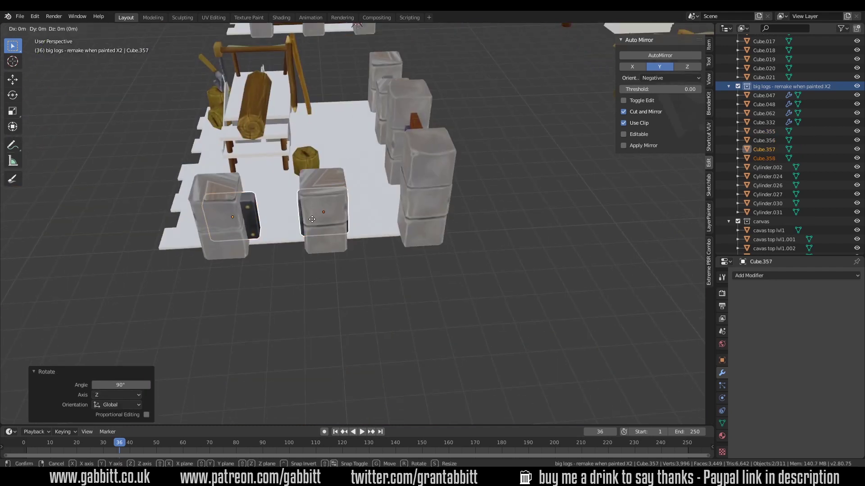
left_click(361, 212)
key("g")
key("y")
left_click(293, 193)
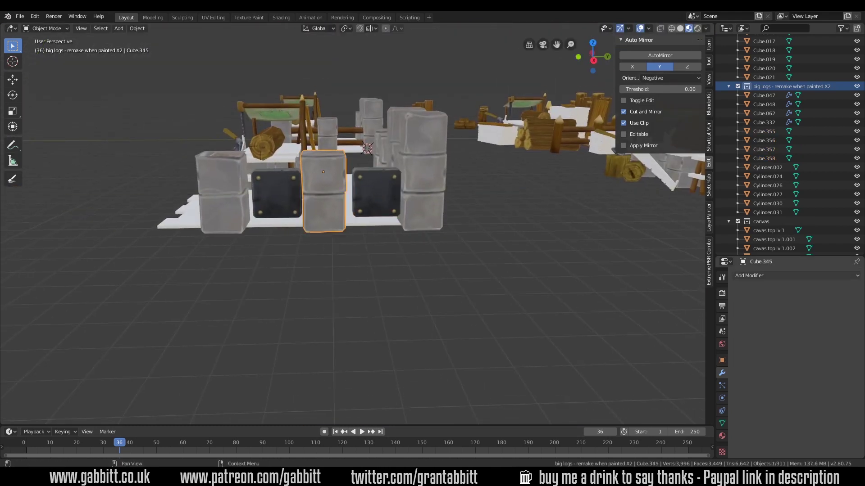
- Move the side wall's outer stone pillar 0.593 m along Y towards the metal panel
left_click(260, 193)
scroll(260, 193, "down", 5)
middle_click_drag(306, 160, 315, 190)
scroll(315, 189, "up", 3)
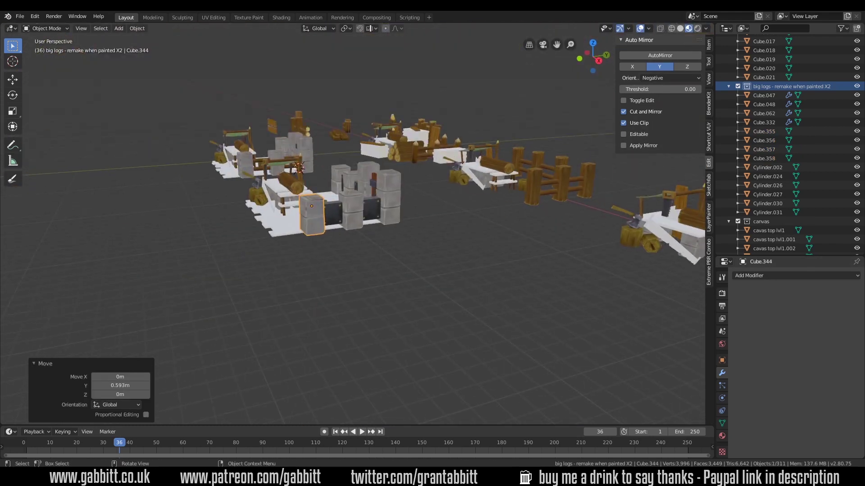
- Move the metal panels to another collection and duplicate the panelled workshop further along X
scroll(371, 221, "up", 3)
left_click_drag(201, 137, 466, 344)
middle_click_drag(467, 344, 420, 196)
key("m")
left_click(306, 212)
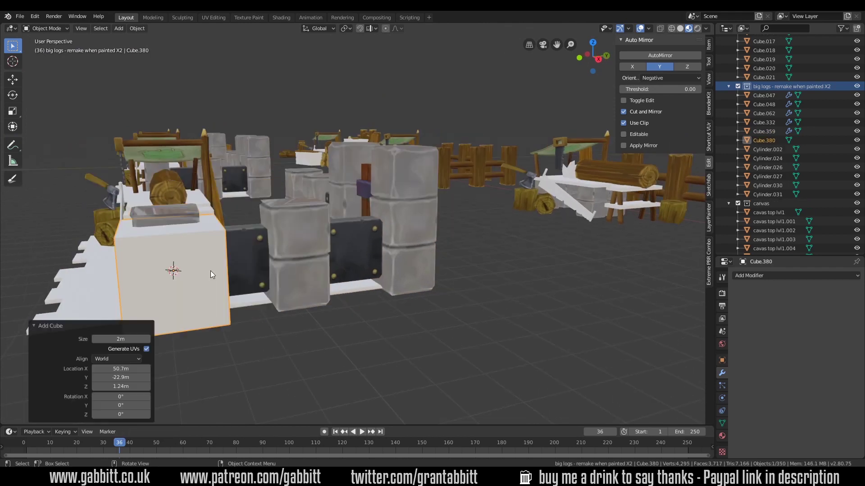
- Add a cube on the face of the newest workshop's outer stone pillar and scale it to 0.221
scroll(210, 271, "down", 3)
key("s")
left_click(453, 277)
middle_click_drag(453, 277, 241, 304)
scroll(242, 304, "up", 3)
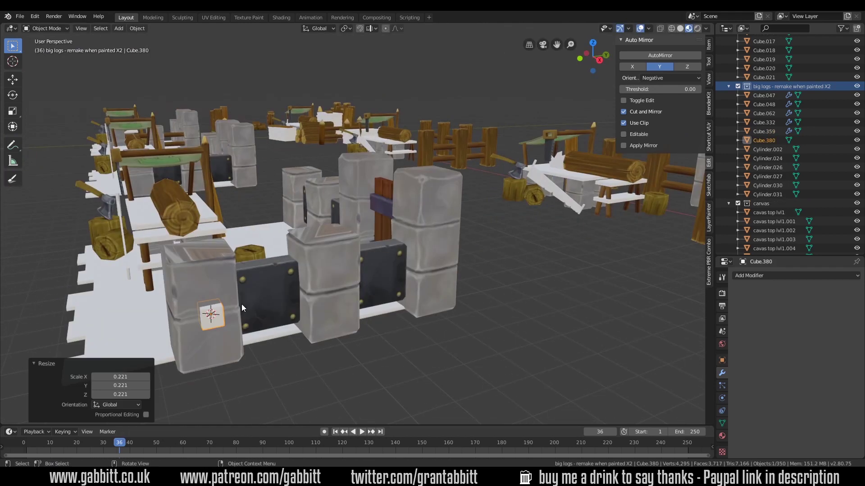
scroll(298, 256, "up", 4)
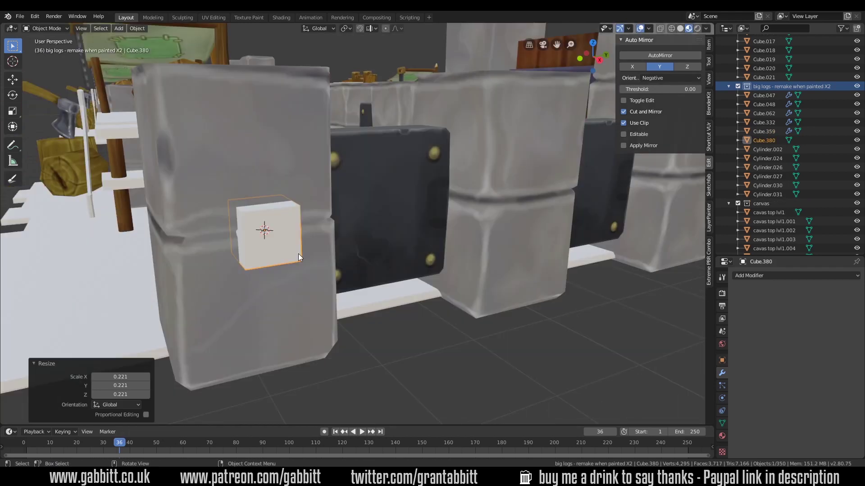
- Move the small cube 0.231 m along X so it stands out from the pillar's face
key("g")
key("x")
left_click(305, 239)
scroll(403, 236, "up", 4)
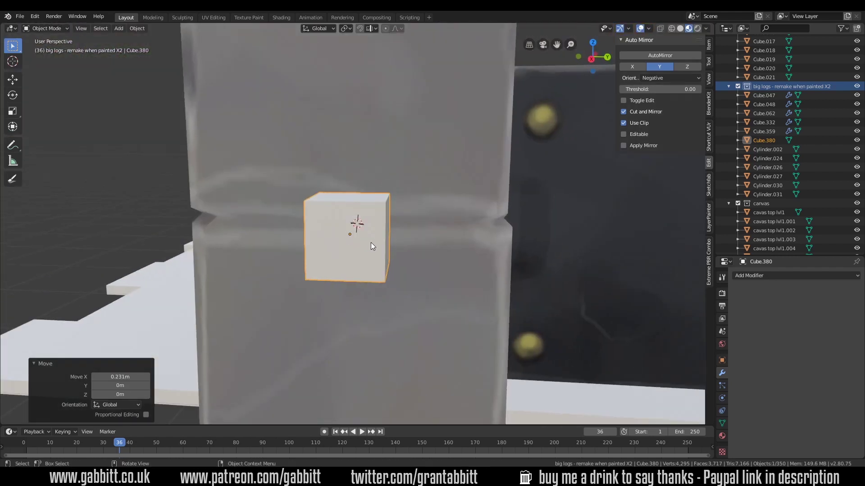
- Extrude the small cube into a C-shaped half of a chain link and add a Mirror modifier along Y
key("Tab")
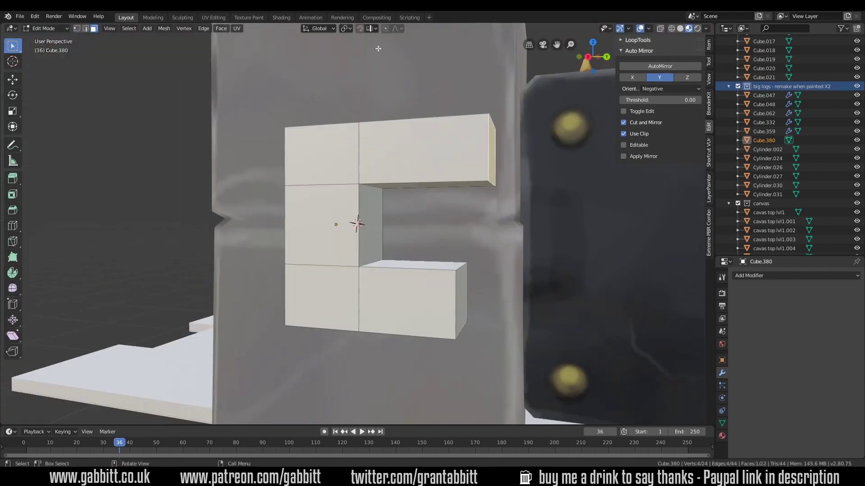
left_click(796, 276)
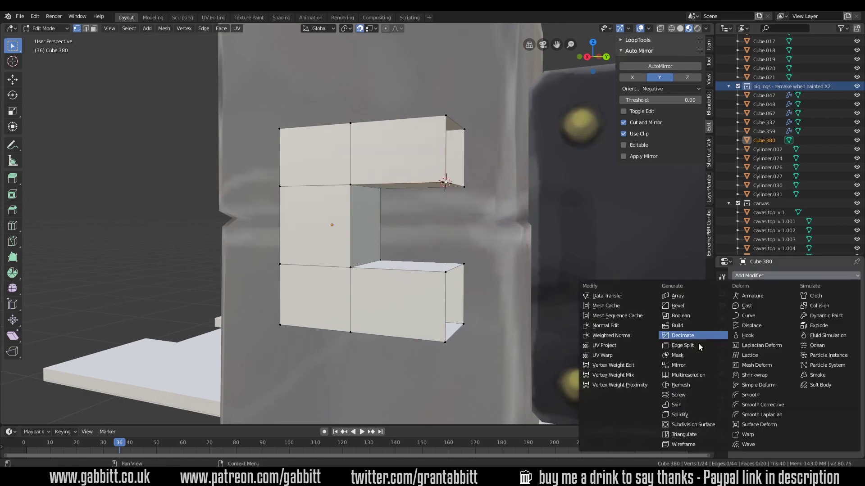
left_click(662, 334)
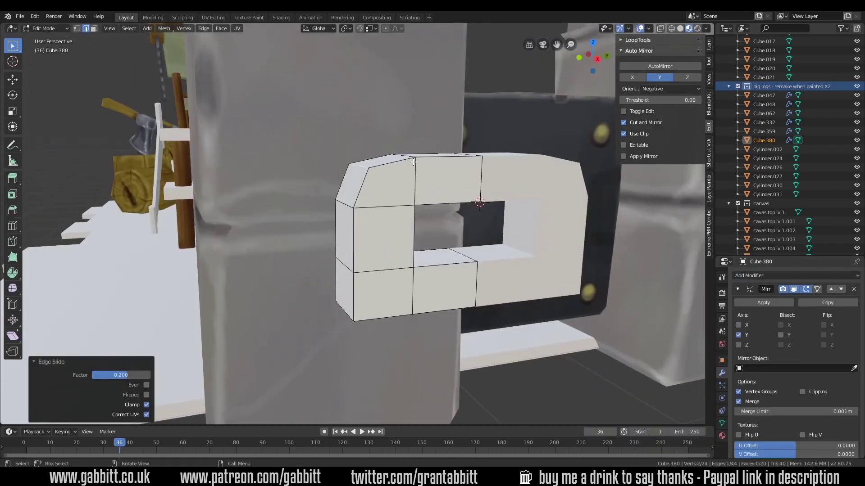
- Round off the mirrored chain link by sliding its corner edges and moving one edge -0.0266 m along Z
key("g")
key("g")
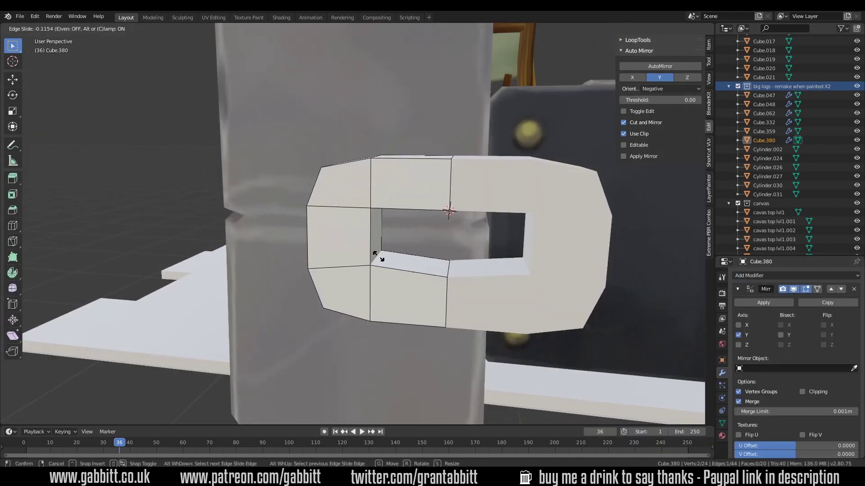
left_click(378, 256)
scroll(377, 256, "down", 3)
middle_click_drag(396, 243, 414, 233)
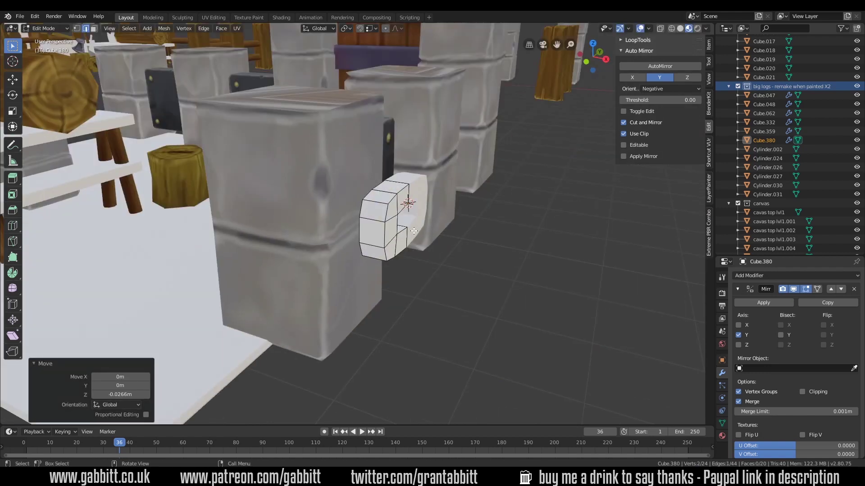
key("s")
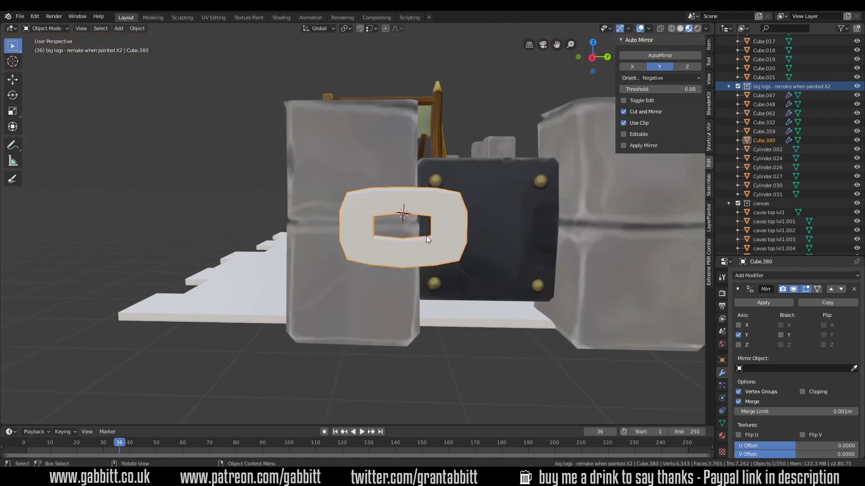
- Place two linked copies of the chain link in a row across the pillars and metal panel, tilting the outer links
key("KP_3")
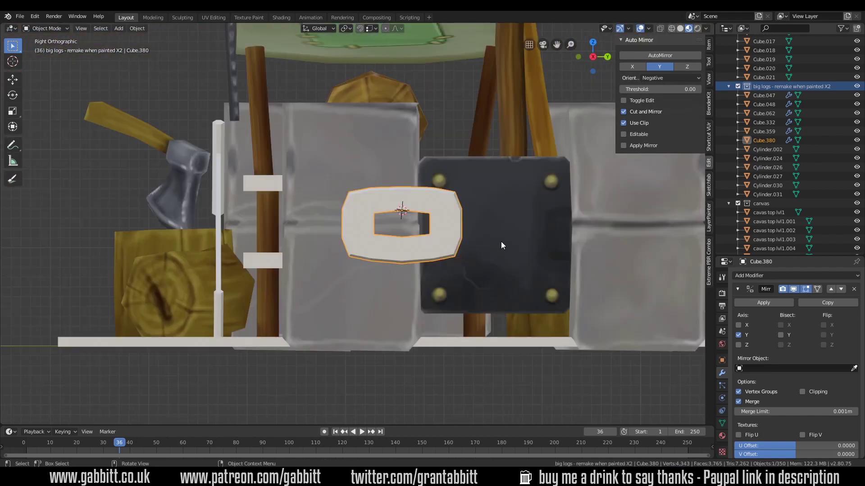
key("shift+d")
key("alt+d")
key("r")
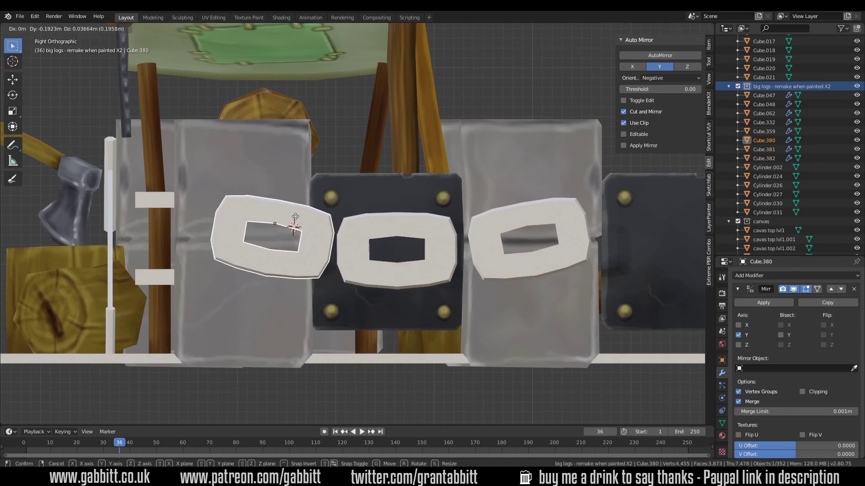
left_click(295, 216)
- Add two edge-on linked copies joining the upright links, the second 1.29 m along Y, tilting both to follow the chain
middle_click_drag(295, 217, 303, 239)
key("alt+d")
key("r")
key("y")
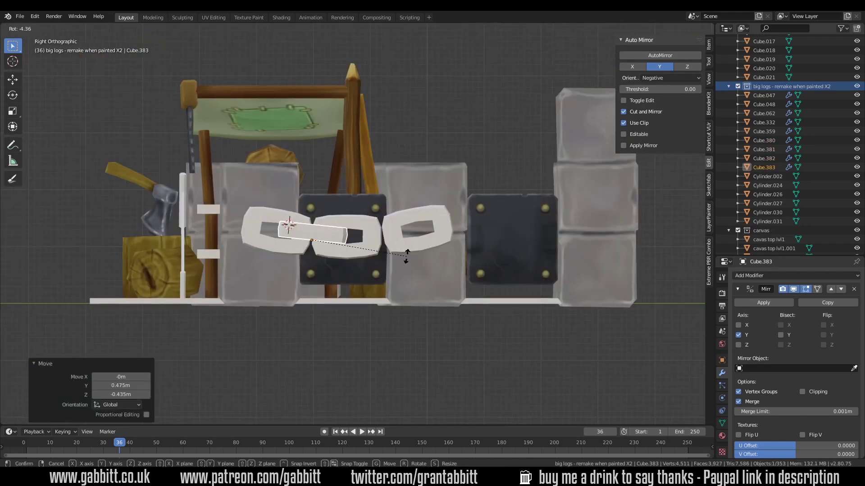
middle_click_drag(332, 238, 332, 232)
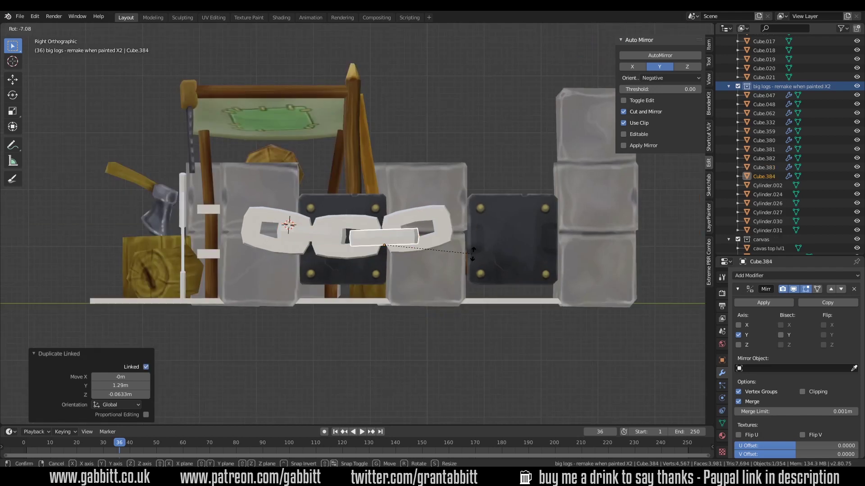
key("r")
left_click(423, 241)
- Apply the scale of all five chain links and move the two edge-on links to another collection
middle_click_drag(423, 241, 288, 261)
left_click(280, 258, "shift")
key("ctrl+a")
left_click(220, 273)
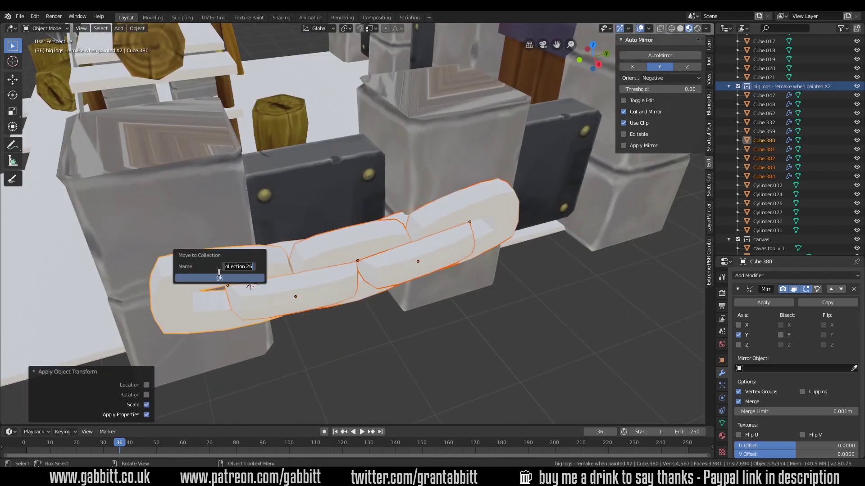
- Link the materials of the three upright chain links and move them to a collection named "chain upright"
key("ctrl+l")
key("m")
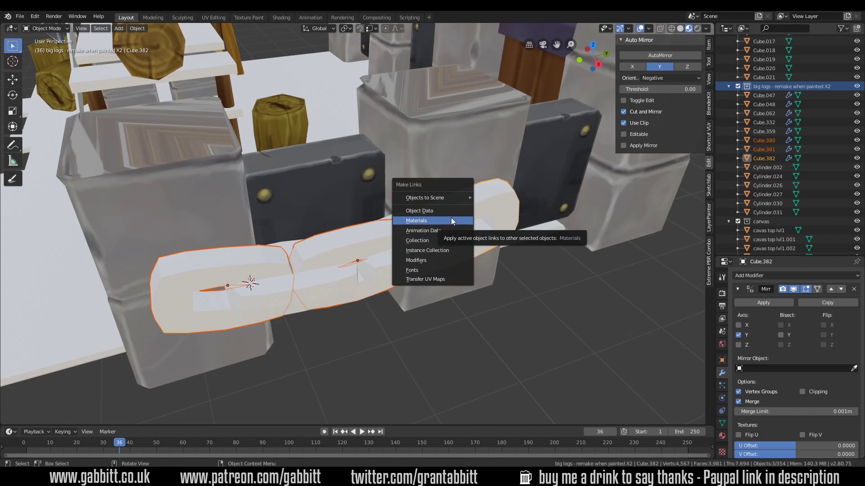
left_click(450, 217)
type("chain upright")
left_click(474, 286)
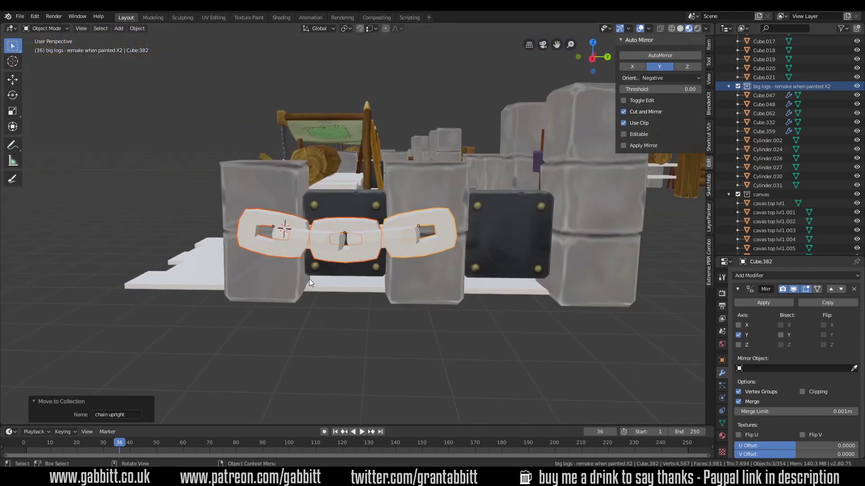
- Duplicate the chain links along the side wall to span the gap to the next stone pillar
left_click(277, 221)
middle_click_drag(277, 221, 347, 245)
key("shift+d")
left_click(649, 253)
middle_click_drag(650, 253, 328, 255)
- Add an eight-sided cylinder at the chain's end, shift it along X, and repeat it at the other two pillars
key("shift+a")
left_click(320, 274)
left_click(378, 280)
key("g")
key("x")
left_click(281, 221)
left_click(574, 222)
- Apply the transforms of the three chain-holding cylinders and move them to a collection named "chain"
middle_click_drag(574, 222, 407, 242)
left_click(316, 235, "shift")
key("ctrl+a")
left_click(315, 235)
key("m")
left_click(312, 294)
type("chain")
key("Return")
- Adjust the outer end face of the chain-holding cylinder in Edit Mode
middle_click_drag(311, 296, 297, 241)
key("Tab")
scroll(365, 273, "up", 3)
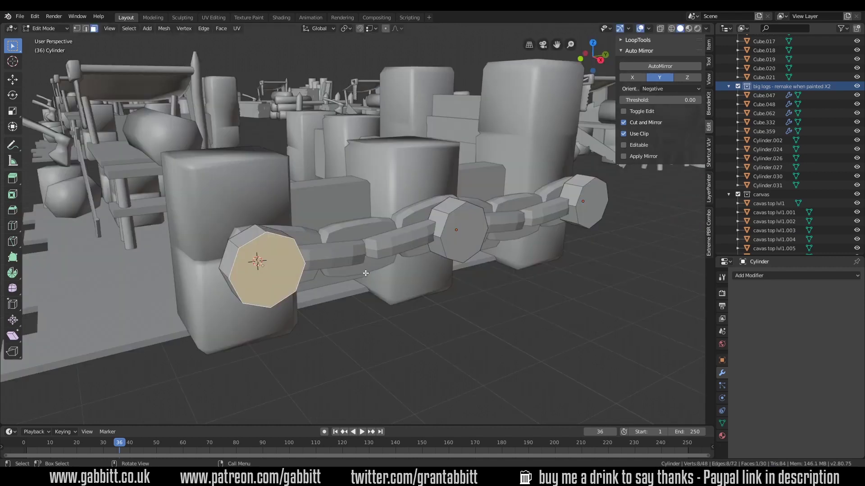
key("Tab")
- Duplicate the whole chained workshop further along X
scroll(366, 273, "down", 8)
middle_click_drag(365, 273, 436, 296)
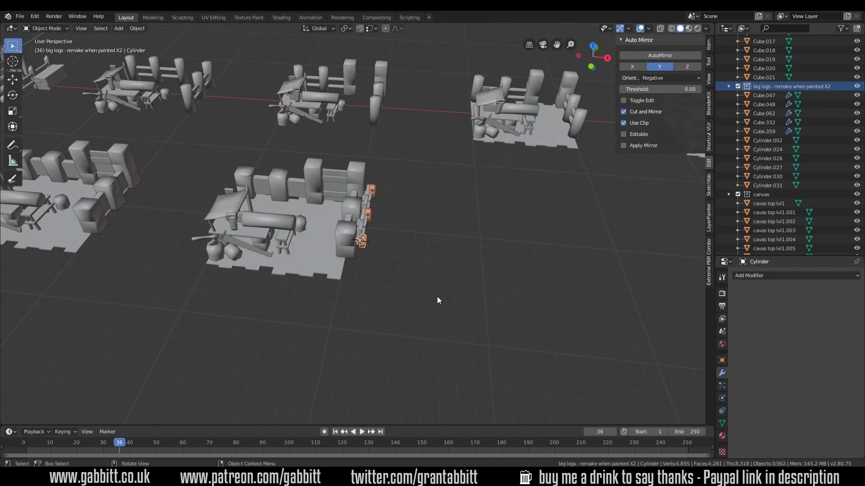
key("shift+d")
key("KP_7")
- Add a small low-sided cone on top of the newest workshop's outer pillar and seat it by moving it -0.0129 m along Z
key("shift+a")
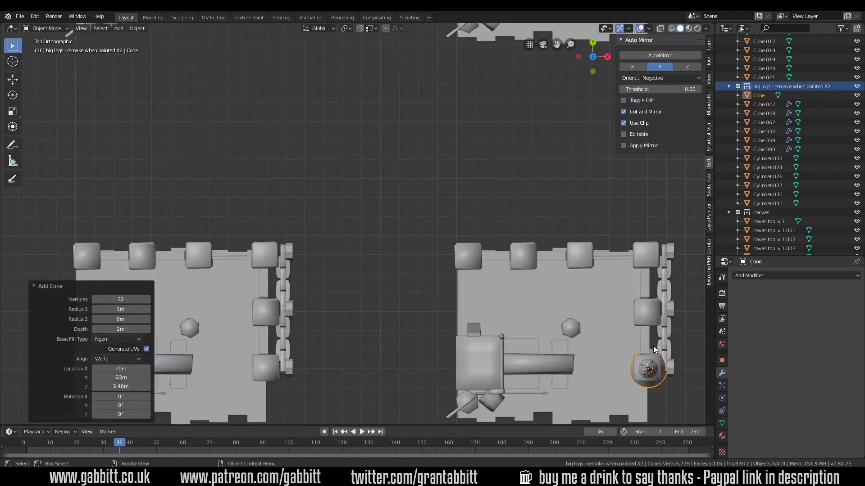
key("KP_Decimal")
middle_click_drag(435, 258, 450, 234)
key("g")
left_click(450, 225)
scroll(509, 223, "down", 3)
middle_click_drag(510, 234, 510, 224)
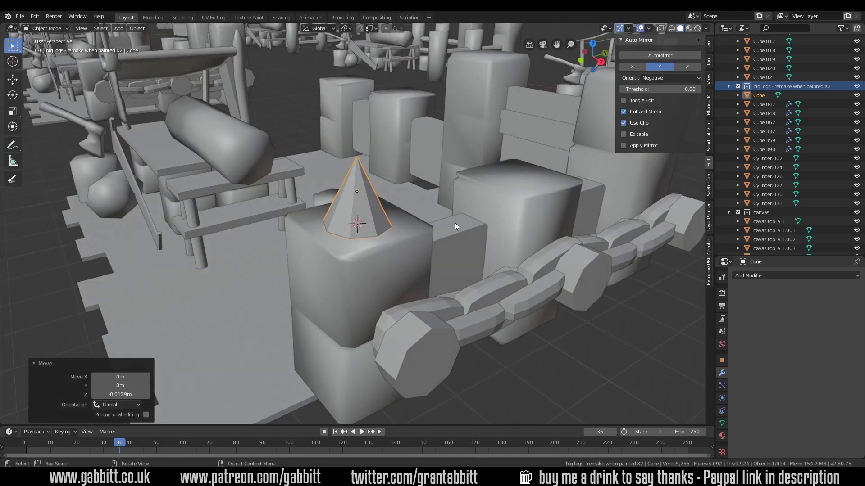
- Apply the cone's transform and place linked copies on the other pillars, the first one 2.98 m along Y
key("KP_Decimal")
key("ctrl+a")
left_click(386, 370)
scroll(396, 239, "down", 3)
key("KP_7")
key("alt+d")
left_click(265, 120)
key("alt+d")
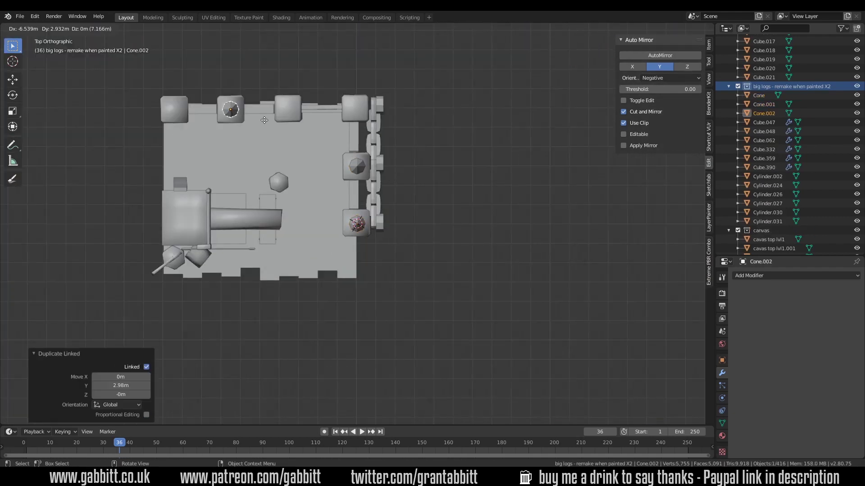
left_click(351, 95)
- Seat the cones on the tops of the back wall's pillars, moving one -0.323 m along X
key("KP_1")
key("g")
key("x")
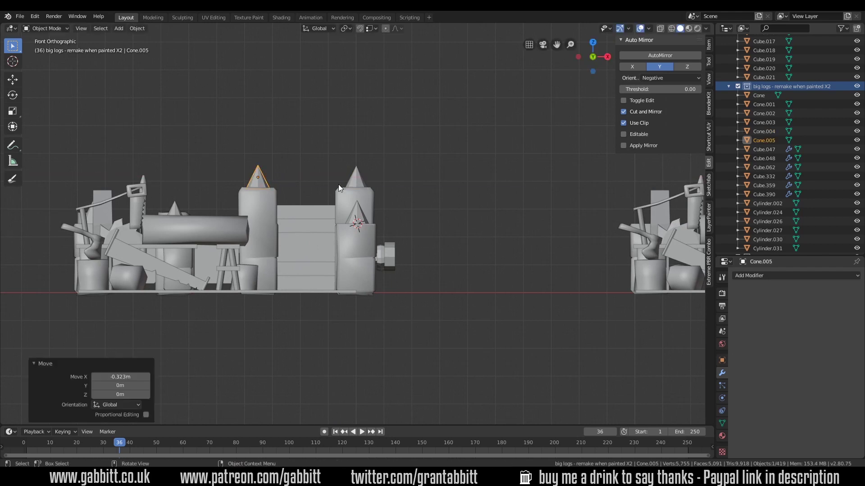
- Move all the pillar cones to a collection named "spikes"
left_click(357, 217)
middle_click_drag(357, 217, 363, 246)
key("KP_Decimal")
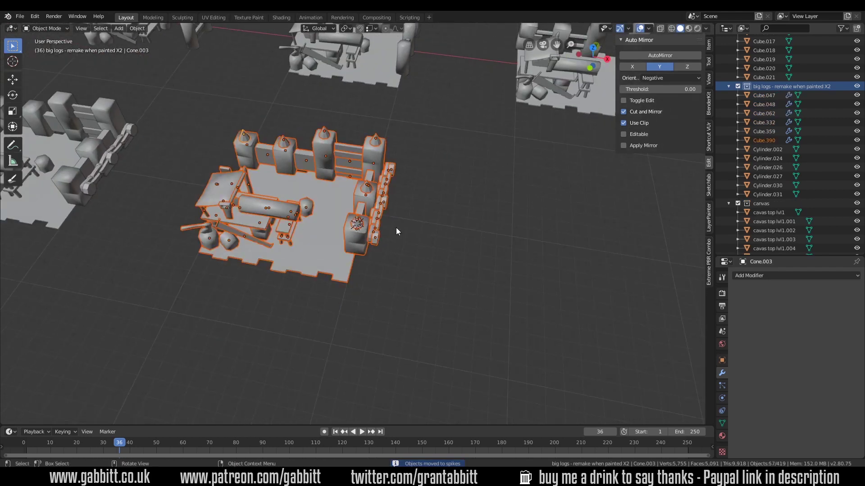
- Duplicate the spiked workshop and straighten its floor's jagged front edge, moving edges 0.0629 m along Y to leave small notches
left_click(404, 264)
key("Tab")
scroll(404, 264, "up", 3)
middle_click_drag(405, 264, 207, 271)
scroll(208, 270, "up", 4)
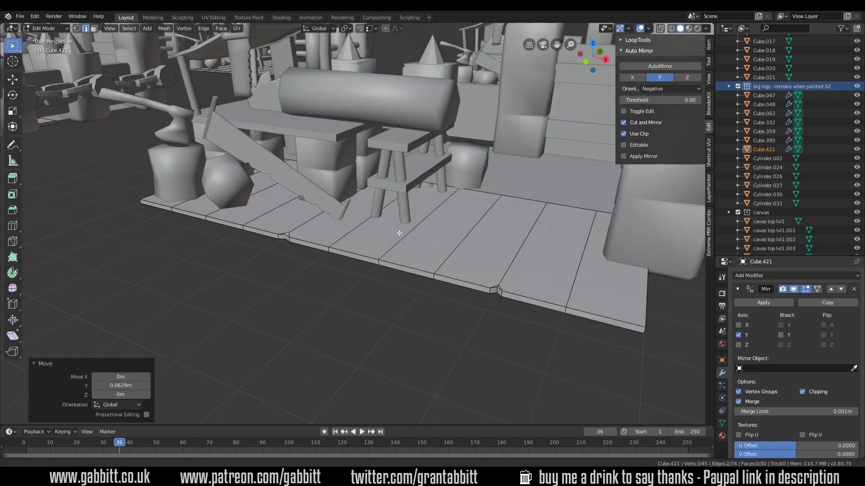
- Dissolve the remaining plank edges across the newest workshop's floor, keeping only those at the two notches
left_click(450, 261, "alt")
middle_click_drag(593, 276, 469, 293)
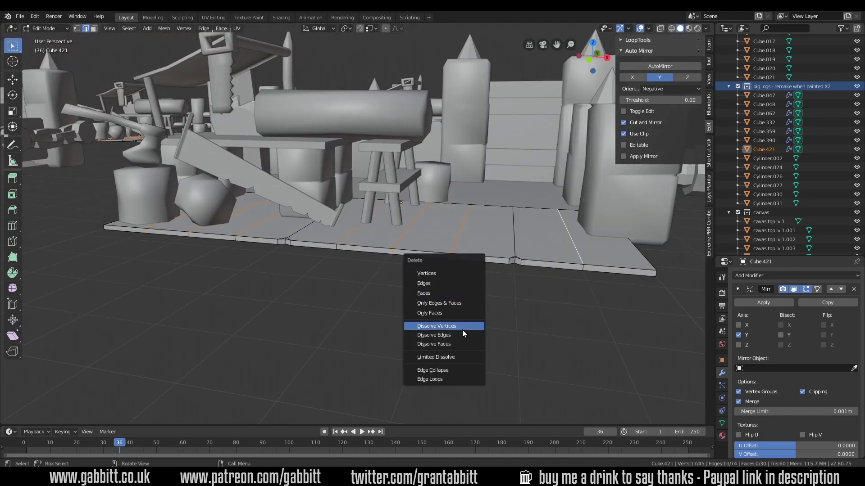
left_click(463, 330)
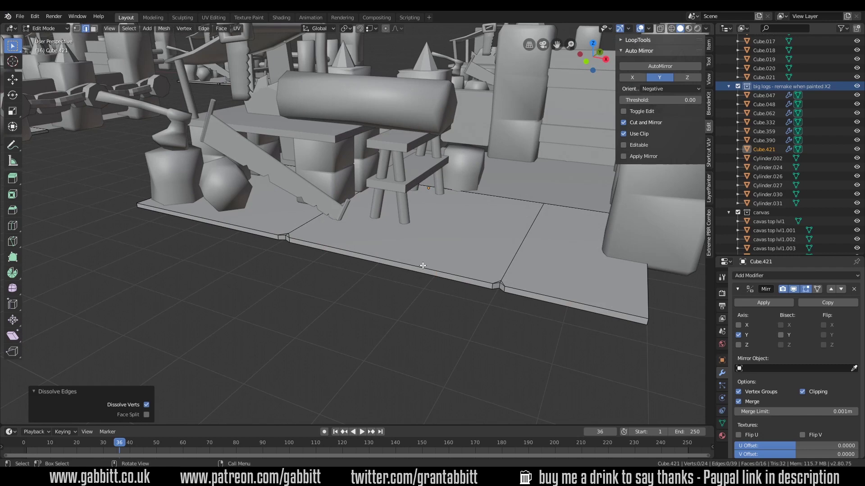
- Save the project file
scroll(423, 265, "down", 10)
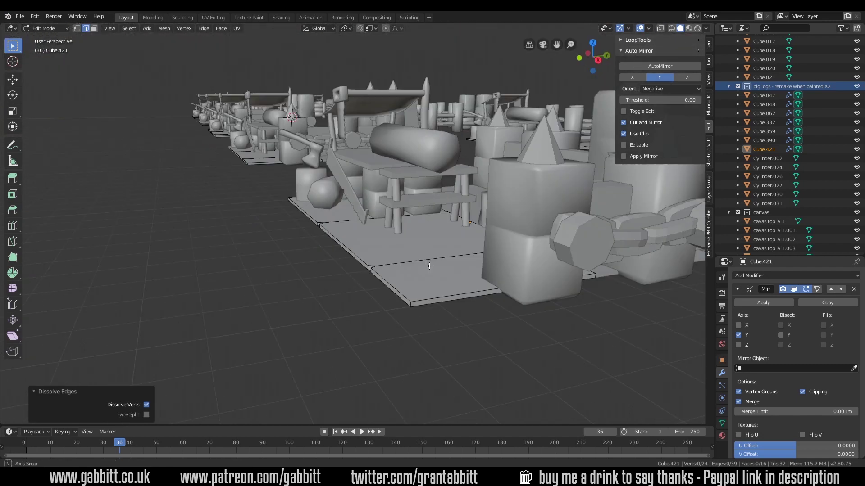
left_click(19, 16)
left_click(38, 76)
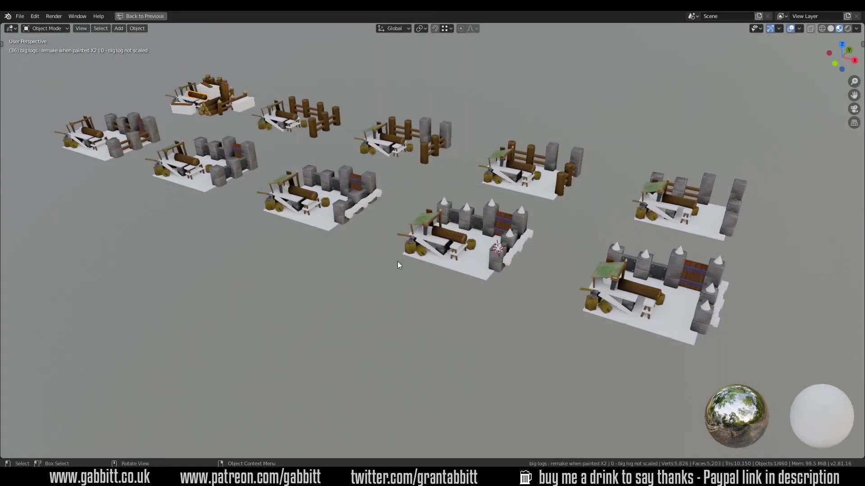
- Delete the loose spare parts lying beside the first workshop level
scroll(413, 259, "up", 3)
scroll(404, 259, "down", 2)
middle_click_drag(509, 278, 459, 272)
scroll(438, 230, "up", 4)
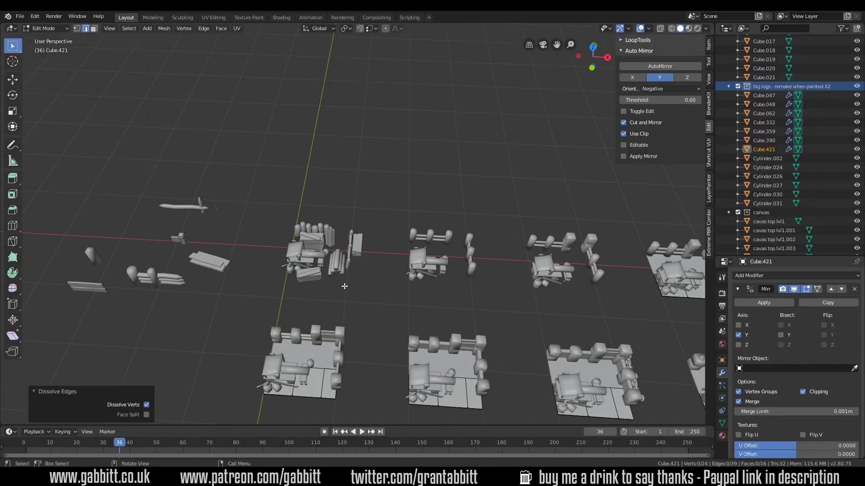
key("shift+b")
left_click_drag(101, 148, 310, 290)
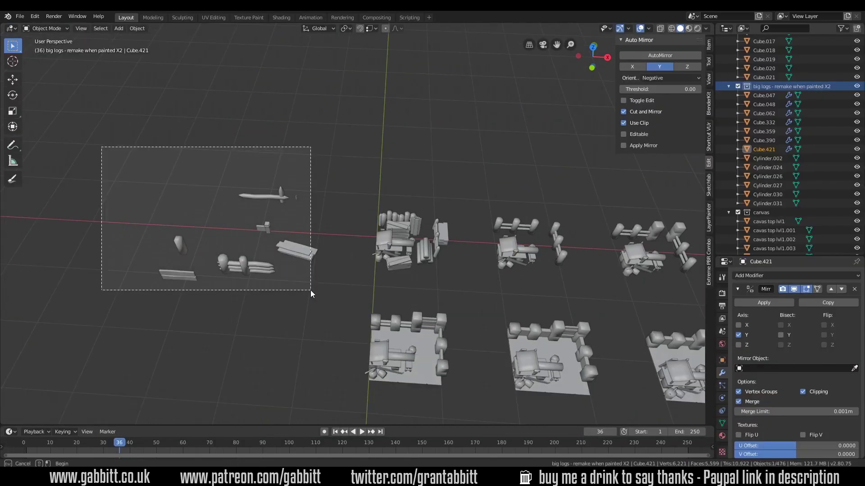
- Display the materials and check the UV maps of the first workshop's big log and upright posts
left_click(688, 29)
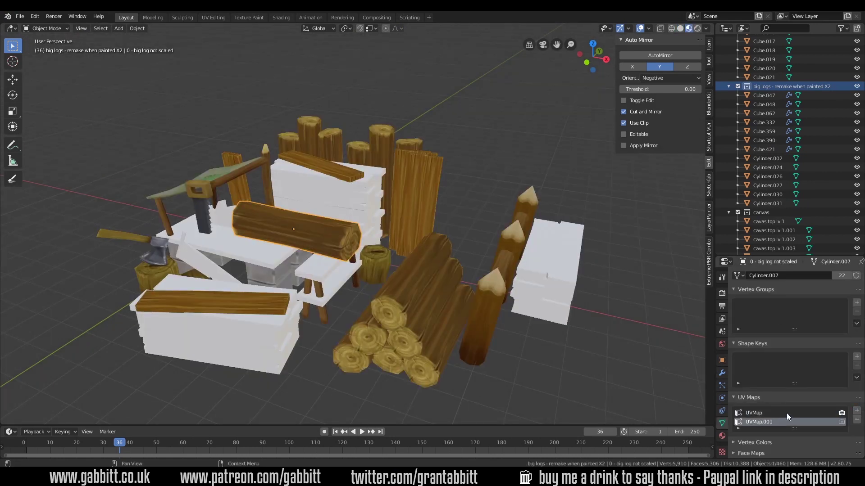
middle_click_drag(382, 184, 432, 181)
left_click(819, 190)
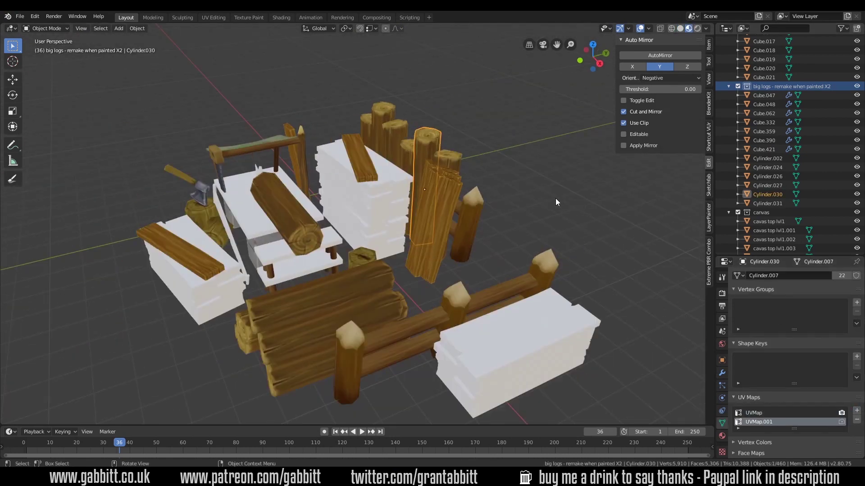
- Inspect the logs, fence rails and stone pieces across the lumber mill variants, together with their UV maps
scroll(558, 202, "down", 5)
left_click(566, 329)
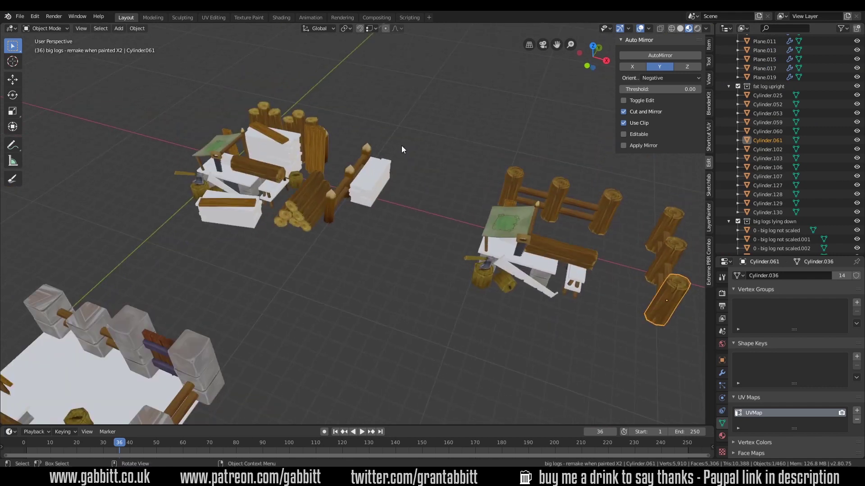
middle_click_drag(403, 150, 270, 149)
left_click(265, 145)
middle_click_drag(405, 271, 316, 234)
left_click(289, 215)
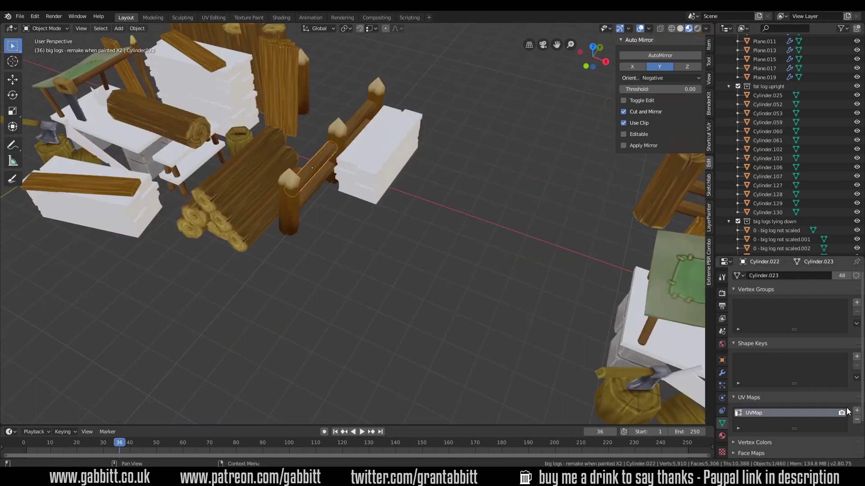
scroll(315, 225, "down", 4)
scroll(493, 328, "up", 4)
middle_click_drag(493, 328, 495, 270)
left_click(378, 191)
scroll(631, 351, "up", 3)
left_click(641, 355)
- Isolate the wooden plank door and cut edge loops across it in line with its metal bands
middle_click_drag(693, 360, 407, 247)
left_click(407, 247)
left_click(421, 225)
key("KP_Divide")
key("Tab")
key("ctrl+r")
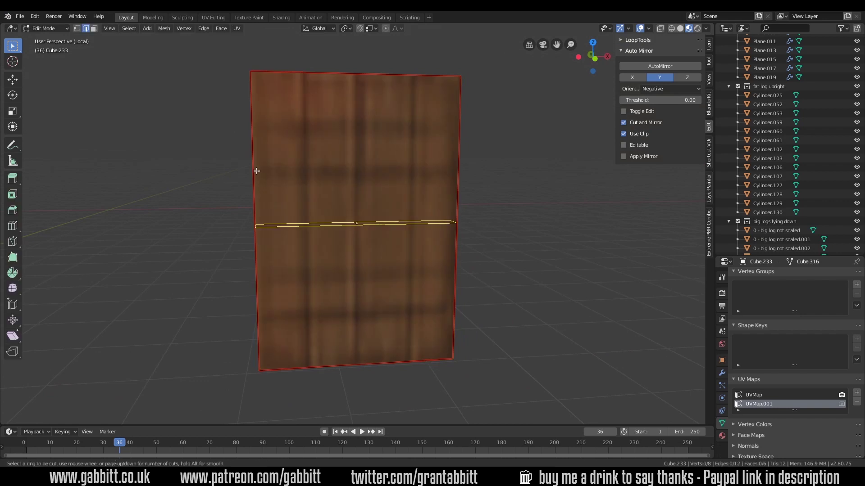
scroll(330, 139, "up", 3)
left_click(329, 138)
right_click(330, 139)
- Remove the door plank sections hidden behind the metal bands and return to the full scene
key("KP_Divide")
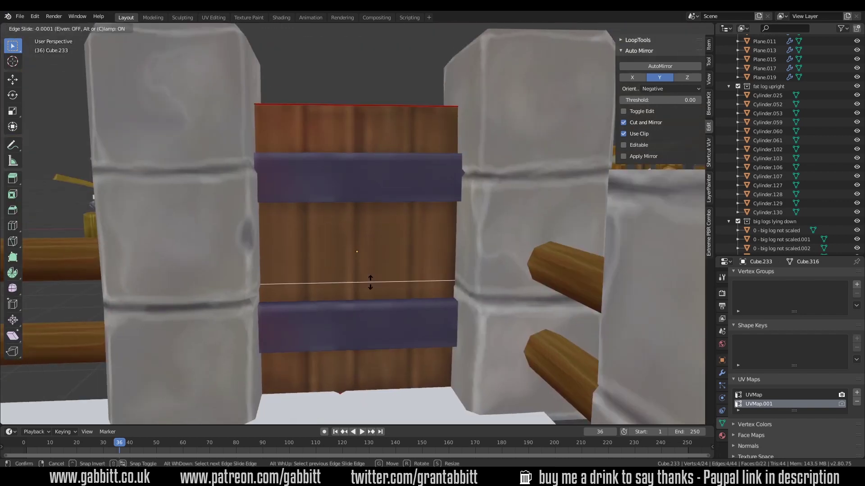
key("KP_Divide")
middle_click_drag(367, 311, 361, 316)
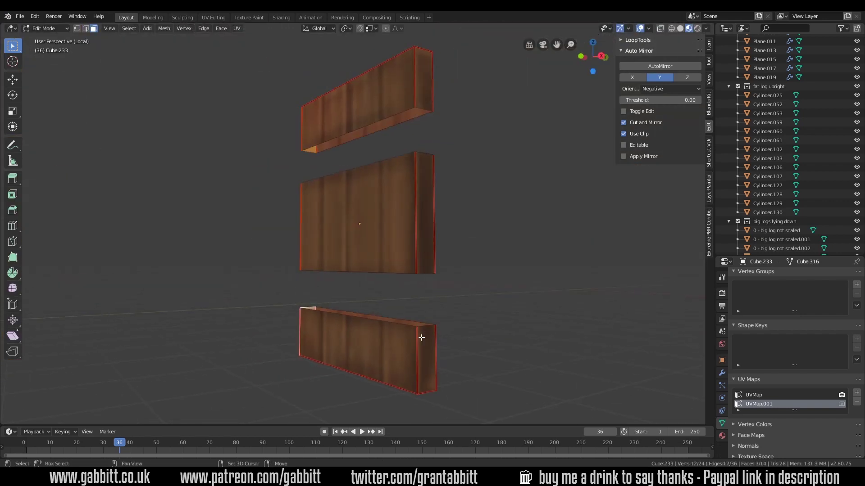
key("Tab")
key("KP_Divide")
left_click(381, 211)
key("KP_Divide")
key("KP_Divide")
middle_click_drag(617, 353, 342, 270)
scroll(342, 270, "down", 5)
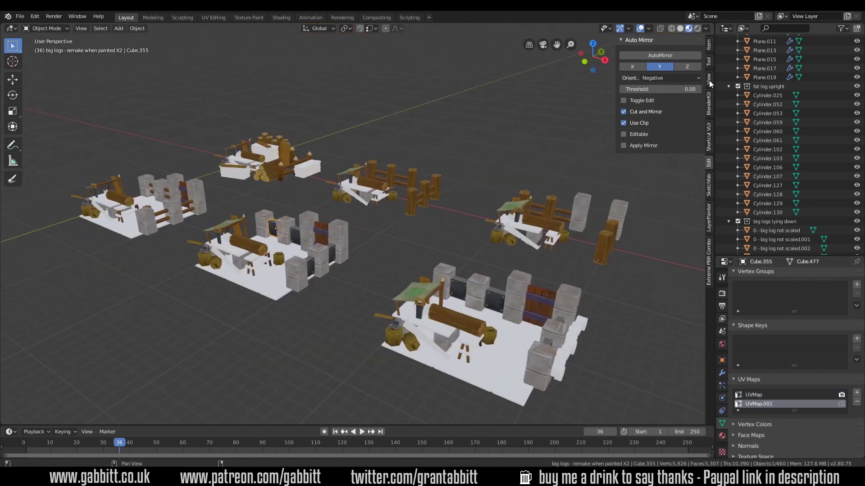
- Edit the stacked planks block in isolation and mark seams along the edge loop at its jagged end
left_click(709, 44)
left_click(365, 256)
key("KP_Divide")
scroll(276, 310, "up", 5)
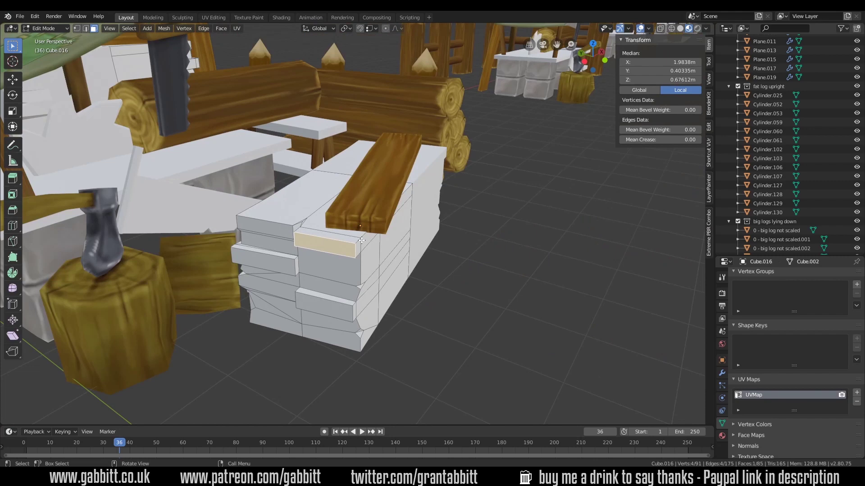
left_click(276, 310)
key("Tab")
middle_click_drag(276, 310, 446, 252)
left_click(275, 310, "alt+shift")
key("ctrl+e")
left_click(395, 242)
key("KP_Divide")
left_click(462, 253, "alt+shift")
- Simplify the plank stack's side by sliding an extra vertex into its neighbour with a factor of 1.000
key("1")
middle_click_drag(415, 211, 402, 277)
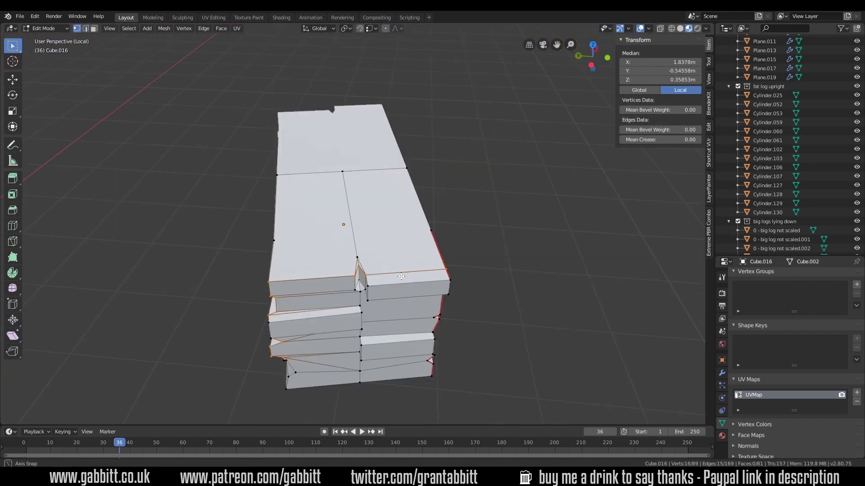
middle_click_drag(324, 259, 406, 273)
left_click(341, 264)
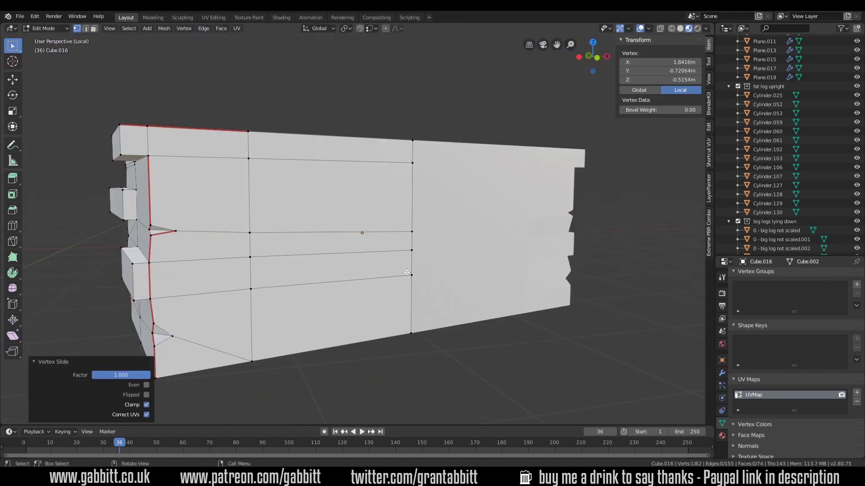
middle_click_drag(266, 260, 523, 127)
- Select further edges on the plank stack's jagged end and mark them as seams
key("2")
left_click(363, 189)
left_click(396, 192)
left_click(301, 250, "shift")
key("q")
left_click(316, 251)
left_click(516, 107, "shift")
- Open the plank stack in the UV Editing workspace and select its whole mesh for unwrapping
left_click(213, 17)
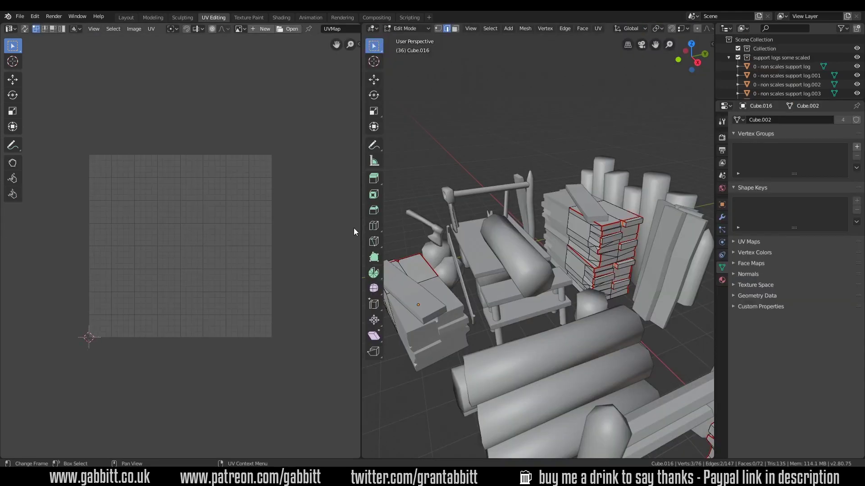
key("a")
scroll(37, 37, "up", 3)
scroll(496, 270, "up", 10)
left_click(495, 273)
key("q")
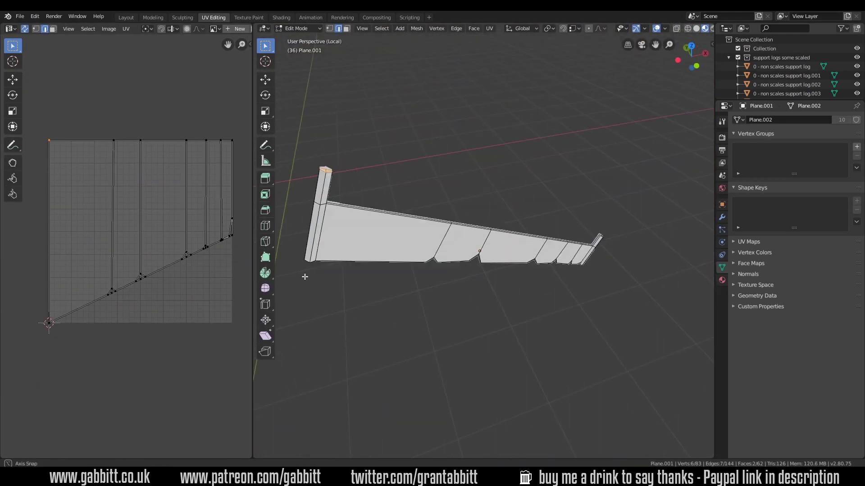
- Mark seams along the edges of the saw mesh, select all of it and unwrap it
scroll(303, 274, "up", 5)
middle_click_drag(406, 270, 465, 262)
left_click(524, 287, "ctrl")
scroll(465, 263, "down", 5)
key("2")
left_click(486, 228, "alt")
middle_click_drag(485, 228, 508, 290)
left_click(525, 162)
key("ctrl+e")
left_click(455, 305)
key("a")
key("u")
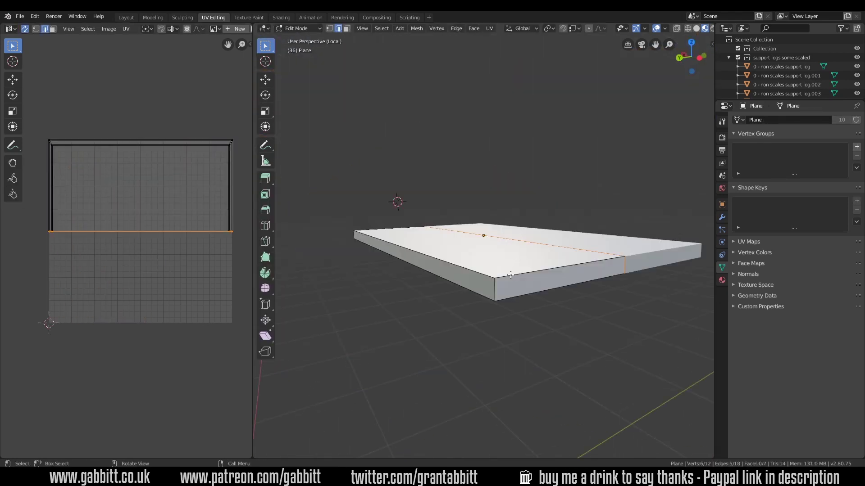
- Make all objects that share the tabletop blade's mesh data single-user
left_click(510, 275)
middle_click_drag(510, 275, 444, 206)
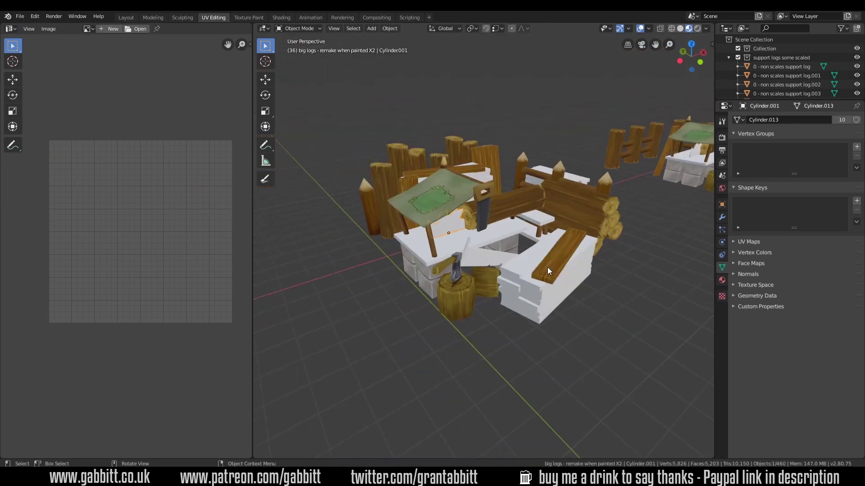
key("u")
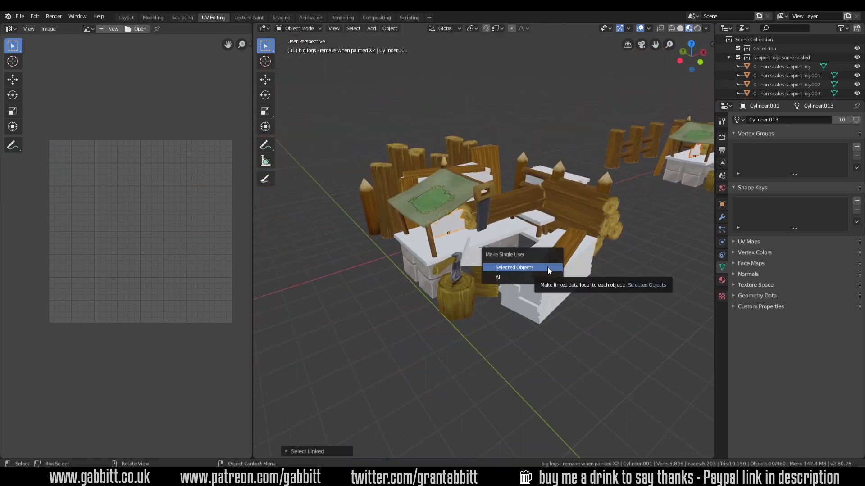
left_click(456, 230)
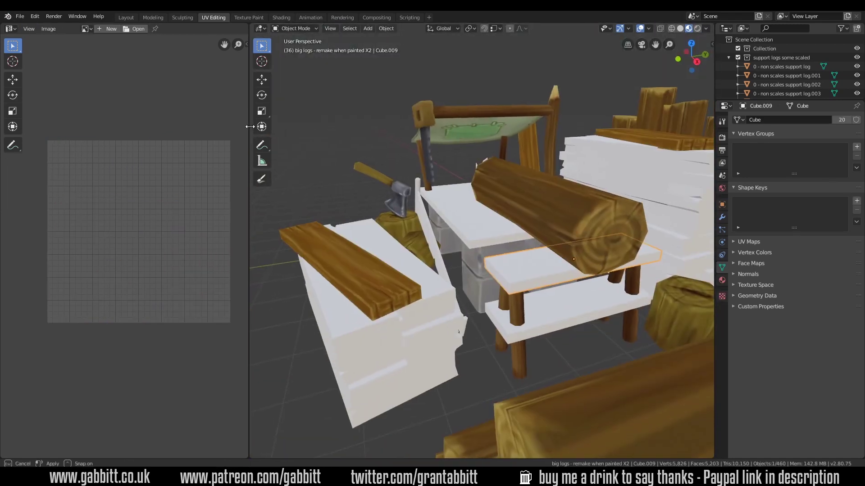
- Show the object transform values and make the linked bench planks single-user
key("n")
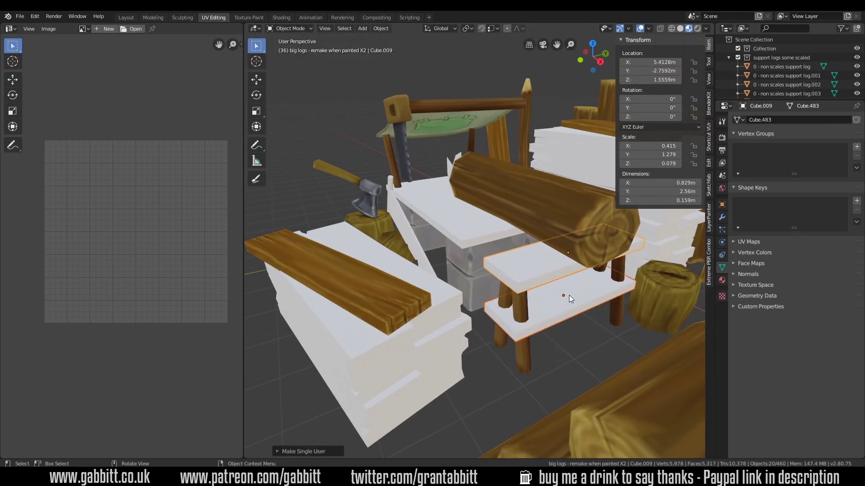
key("a")
key("u")
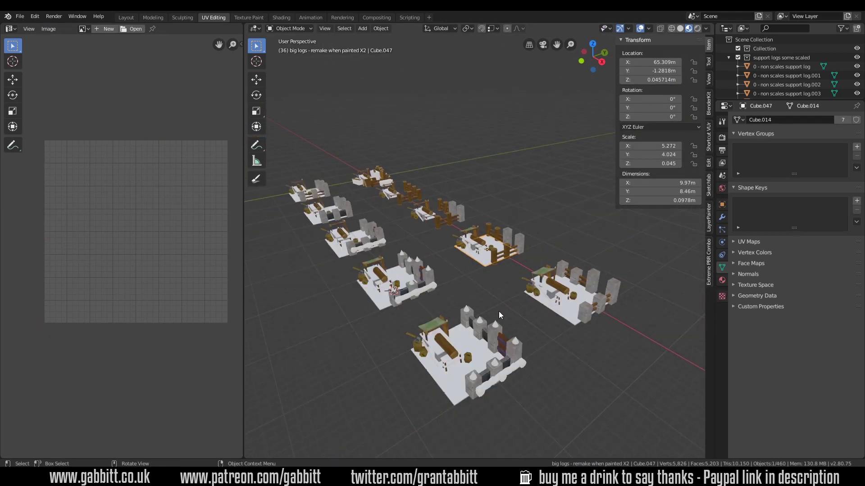
- Make all objects sharing the ground base's mesh data single-user and apply their transforms
key("shift+l")
left_click(498, 311)
key("u")
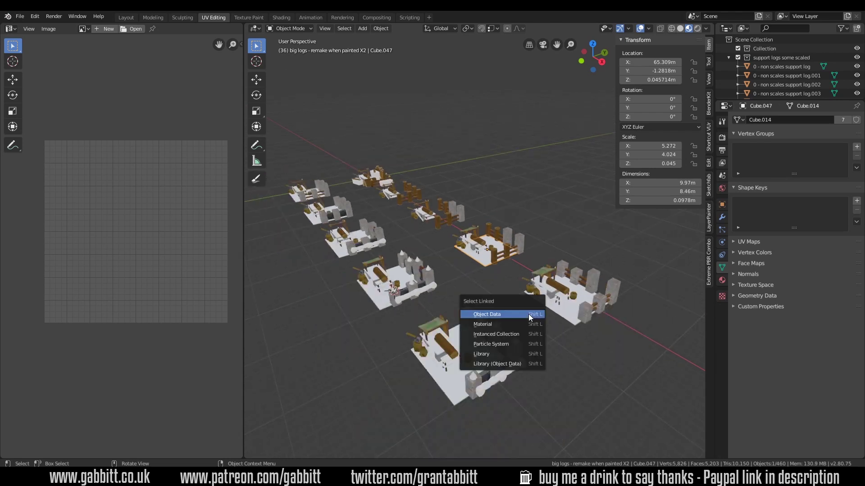
left_click(529, 314)
left_click(529, 315)
key("ctrl+a")
left_click(529, 314)
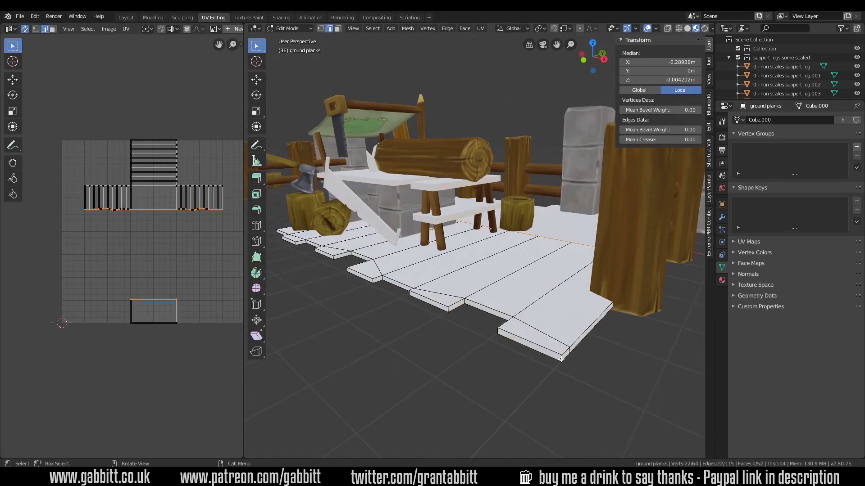
- Select the underside faces of the ground planks and unwrap the deck mesh
key("3")
mouse_move(561, 359)
middle_mouse_down()
mouse_move(517, 276)
mouse_move(550, 182)
middle_mouse_up()
key("c")
left_click_drag(405, 198, 307, 223)
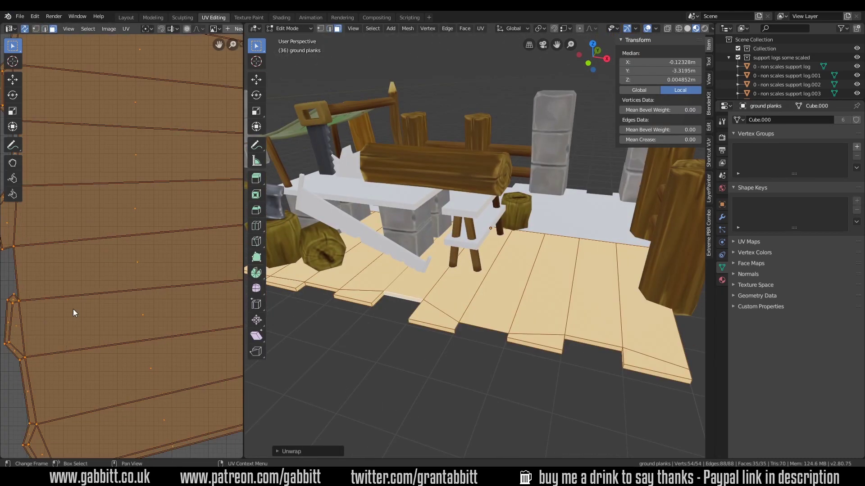
scroll(73, 309, "up", 3)
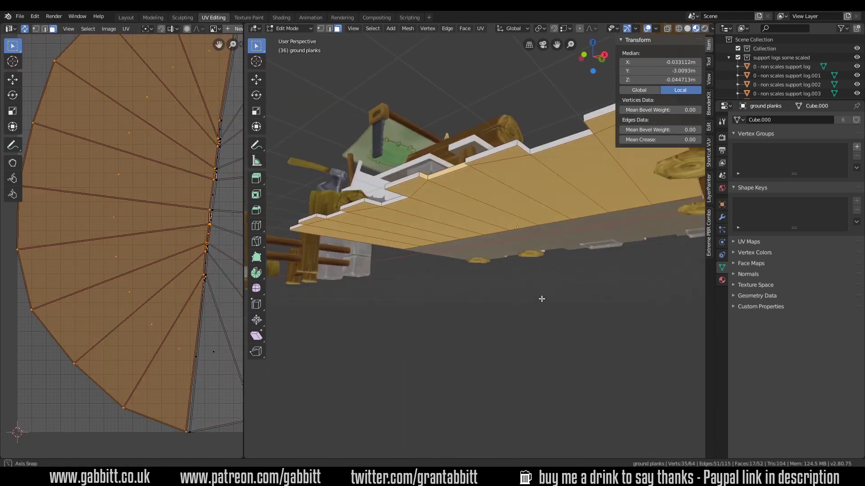
middle_click_drag(540, 299, 434, 180)
key("u")
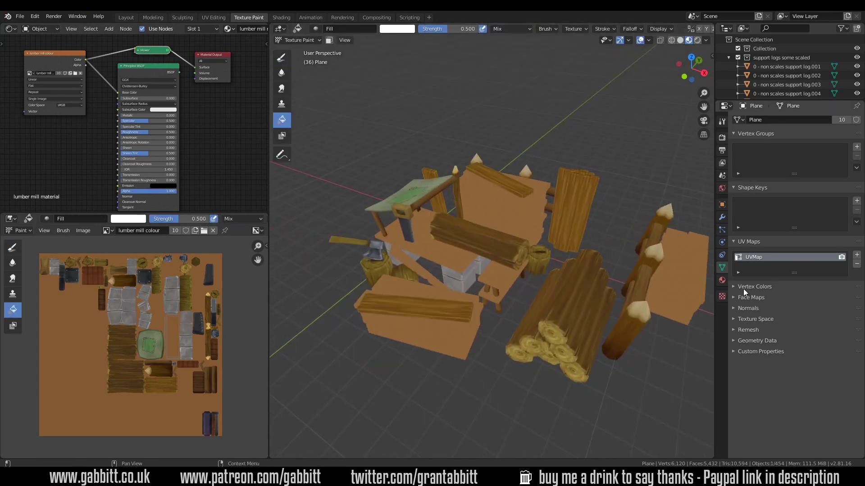
- Append the paint colour palette from another project's blend file
left_click(20, 16)
left_click(36, 118)
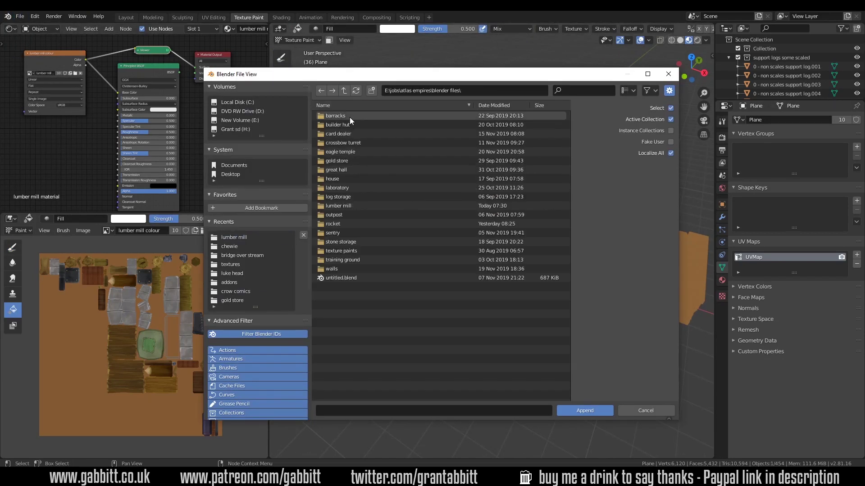
double_click(339, 224)
double_click(339, 180)
double_click(333, 115)
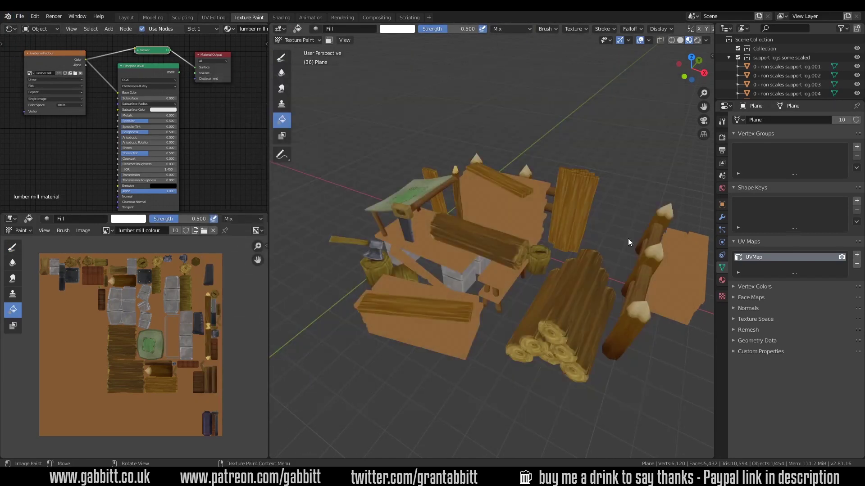
- Show the brush settings and load Palette.001 as the colour palette
left_click(722, 121)
scroll(792, 315, "down", 5)
left_click(772, 382)
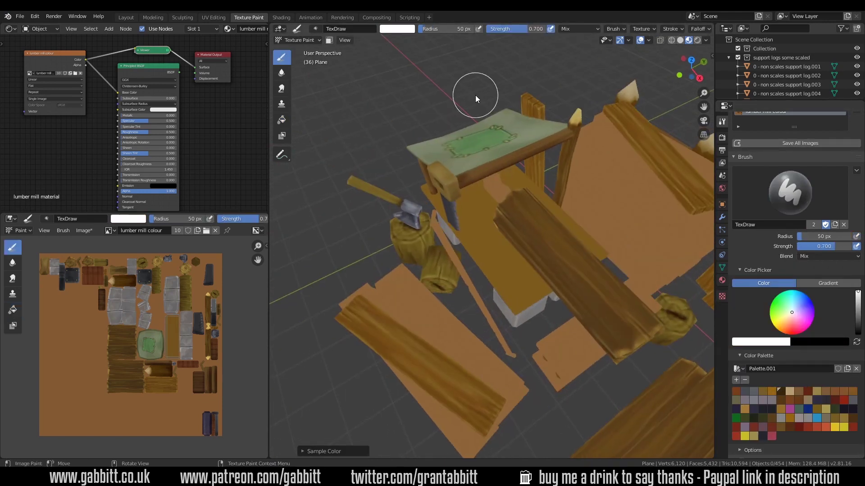
- Paint dark brown wood grain on the tabletop with the brush radius set to 3 px
left_click(780, 390)
mouse_move(563, 315)
middle_mouse_down()
mouse_move(500, 160)
mouse_move(509, 319)
mouse_move(419, 296)
mouse_move(578, 230)
mouse_move(526, 340)
mouse_move(539, 358)
middle_mouse_up()
key("f")
left_click(500, 161)
key("f")
left_click(538, 342)
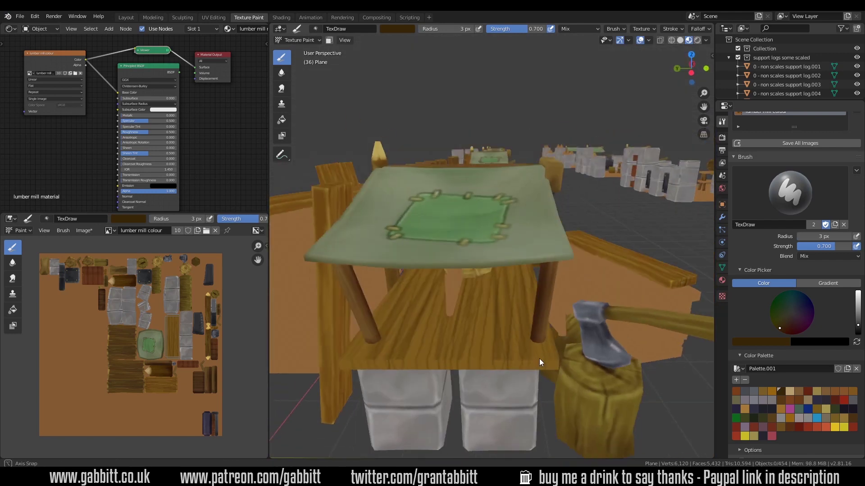
- Paint lighter grain on the tabletop with a light tan colour and the brush strength set to 0.652
left_click(807, 391)
key("shift+f")
left_click(563, 315)
mouse_move(563, 316)
middle_mouse_down()
mouse_move(502, 322)
mouse_move(591, 239)
mouse_move(478, 356)
mouse_move(540, 270)
middle_mouse_up()
left_click(789, 391)
key("shift+f")
left_click(512, 204)
middle_click_drag(511, 201, 481, 357)
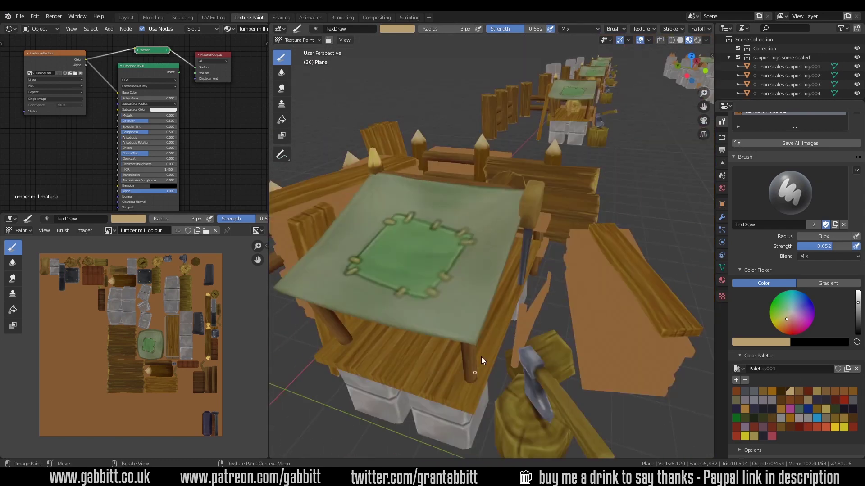
- Continue the tabletop's wood grain in dark brown with the brush radius set to 5 px
mouse_move(591, 249)
middle_mouse_down()
mouse_move(547, 362)
mouse_move(529, 334)
middle_mouse_up()
key("shift+space")
key("f")
left_click(528, 338)
key("shift+f")
left_click(467, 419)
mouse_move(466, 419)
middle_mouse_down()
mouse_move(471, 436)
mouse_move(469, 133)
mouse_move(560, 328)
mouse_move(560, 361)
mouse_move(454, 180)
middle_mouse_up()
key("shift+space")
type("5")
key("Return")
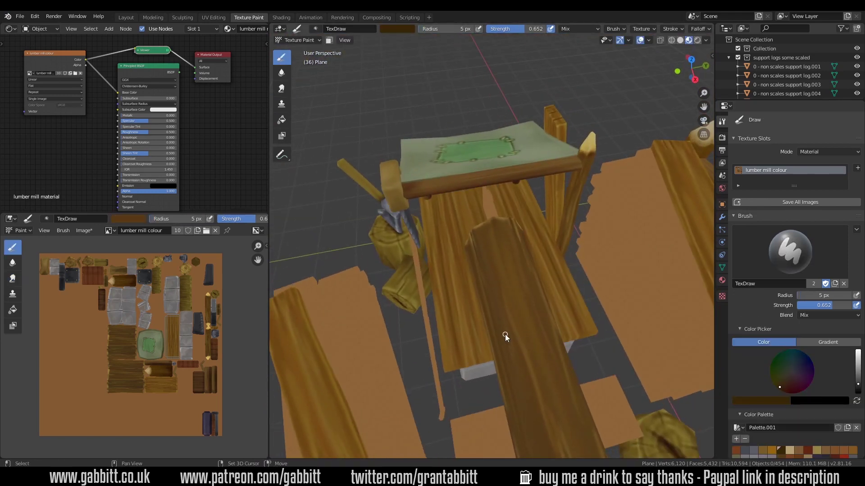
- Isolate the tabletop and put it back into Texture Paint mode
mouse_move(505, 335)
middle_mouse_down()
mouse_move(510, 242)
mouse_move(533, 321)
mouse_move(455, 317)
mouse_move(497, 287)
mouse_move(539, 318)
mouse_move(558, 284)
middle_mouse_up()
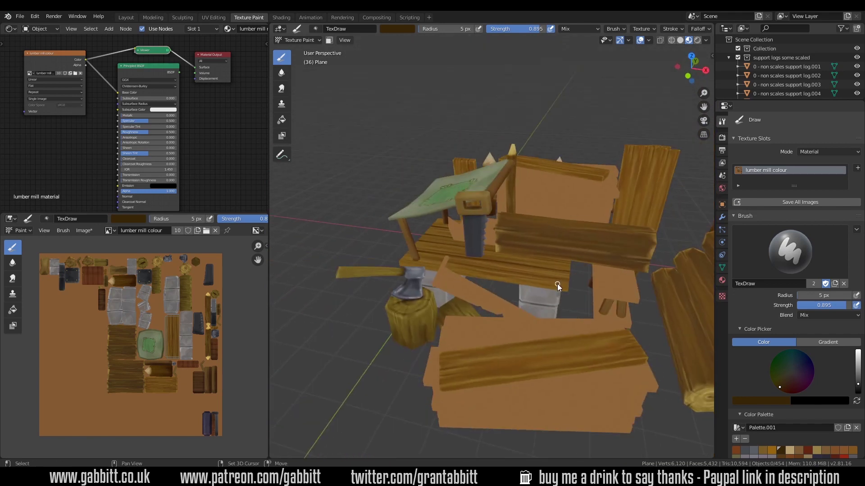
left_click(555, 274)
key("KP_Divide")
left_click(297, 40)
left_click(297, 102)
- Paint light tan highlights along the front edges of the tabletop planks
mouse_move(474, 121)
middle_mouse_down()
mouse_move(517, 298)
mouse_move(595, 363)
mouse_move(546, 148)
mouse_move(572, 299)
mouse_move(487, 358)
mouse_move(550, 334)
middle_mouse_up()
left_click(789, 451)
left_click_drag(550, 334, 499, 344)
middle_click_drag(499, 345, 500, 379)
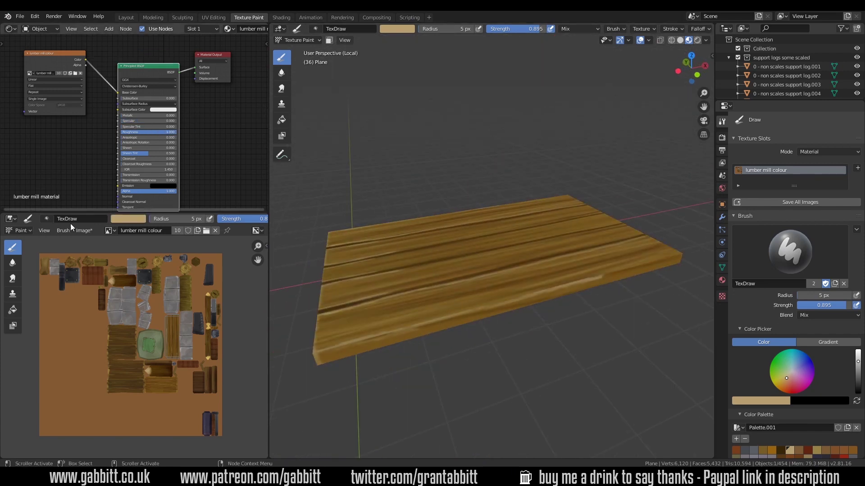
- Highlight the gaps between the tabletop planks in tan and darken the underside with a 29 px Multiply brush
middle_click_drag(450, 270, 541, 361)
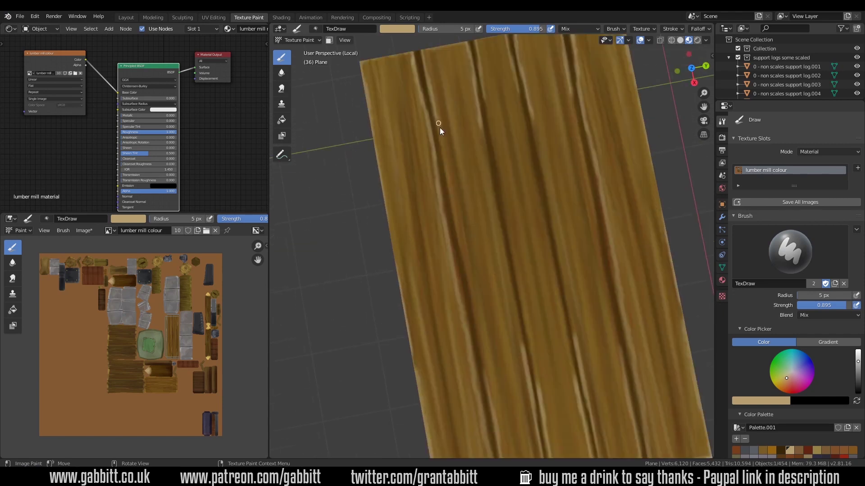
left_click_drag(440, 129, 504, 199)
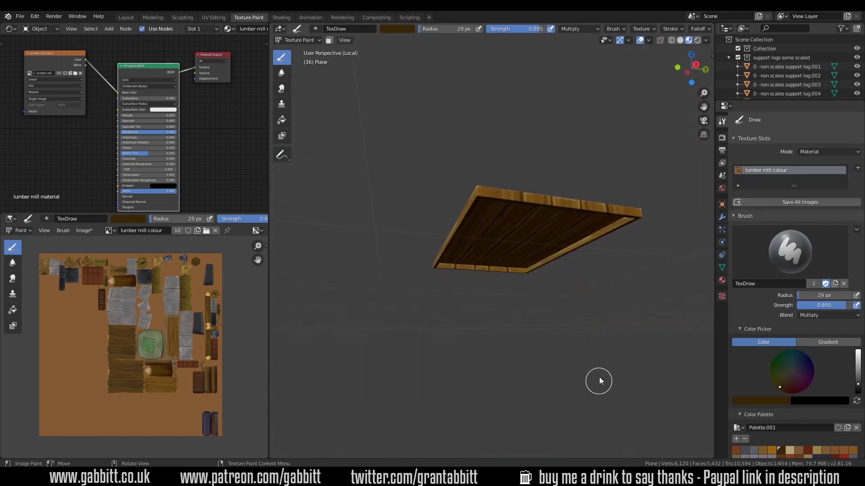
middle_click_drag(598, 383, 518, 283)
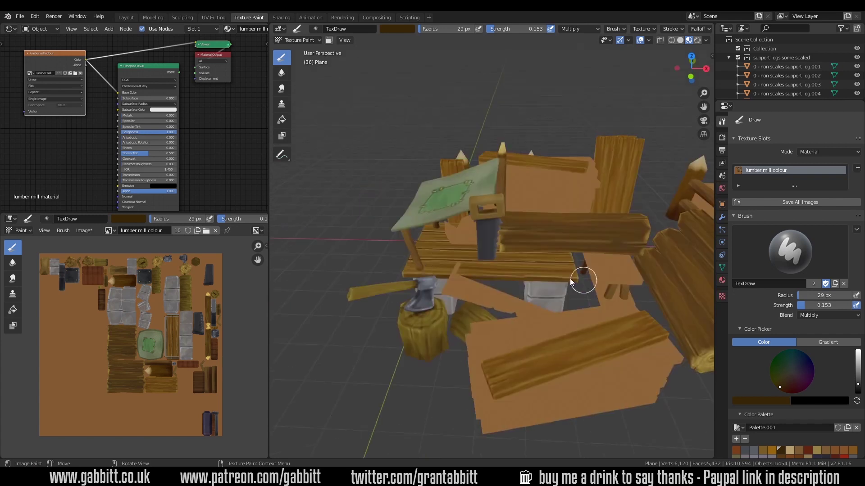
- Switch to Object Mode, select the pointed blade on the tabletop and move it along the Y axis
middle_click_drag(569, 279, 533, 252)
key("ctrl+Tab")
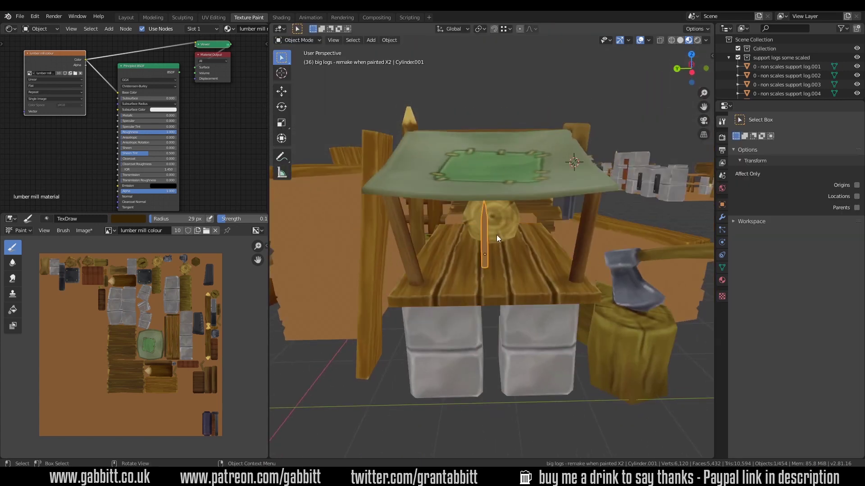
scroll(497, 234, "up", 3)
left_click(484, 217)
scroll(544, 281, "down", 3)
type("gy-")
key("Escape")
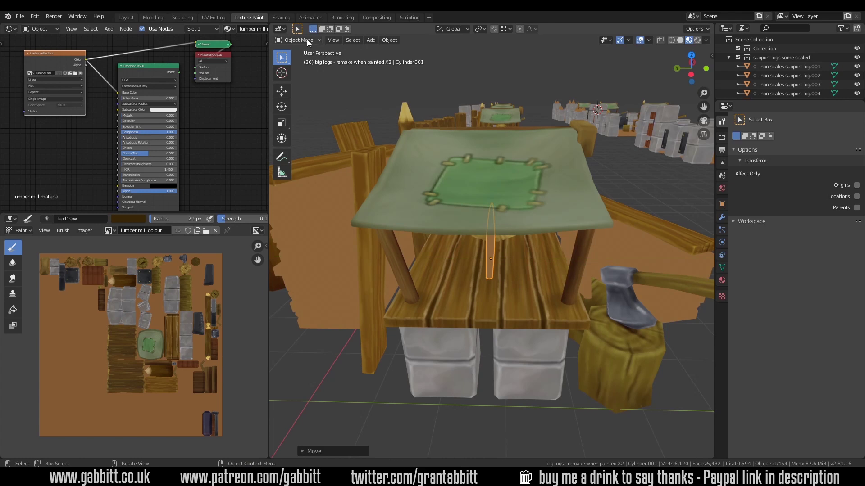
- Select the tabletop under the awning and put it into Texture Paint mode
key("shift+l")
left_click(86, 288)
middle_click_drag(623, 270, 591, 190)
scroll(591, 190, "down", 6)
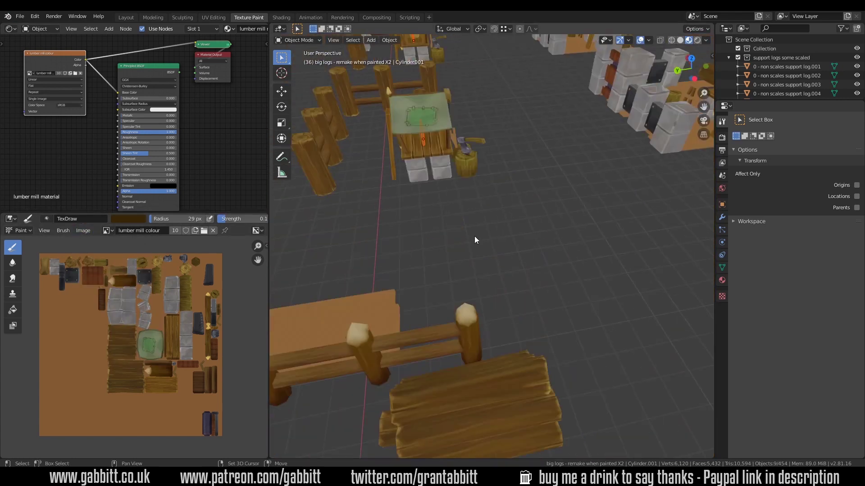
left_click(518, 279)
key("KP_Decimal")
middle_click_drag(548, 324, 555, 332)
left_click(299, 39)
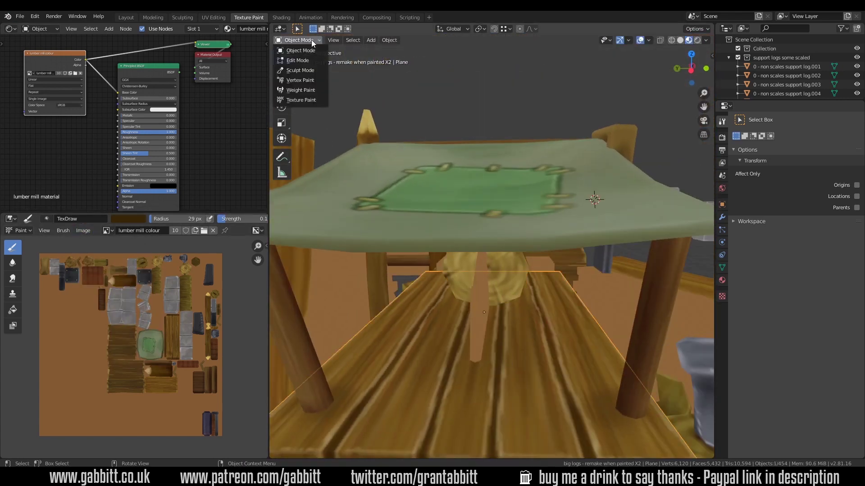
left_click(301, 92)
- Paint a dark contact shadow around the blade's base with an 8 px Multiply brush and switch the brush to tan in Screen mode
mouse_move(482, 332)
middle_mouse_down()
mouse_move(489, 312)
mouse_move(505, 324)
middle_mouse_up()
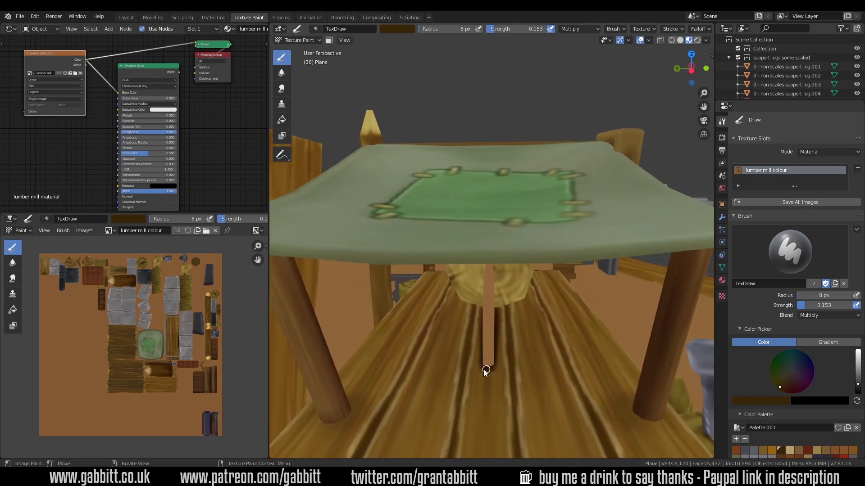
middle_click_drag(483, 369, 553, 360)
left_click(828, 315)
left_click(778, 232)
scroll(469, 402, "up", 4)
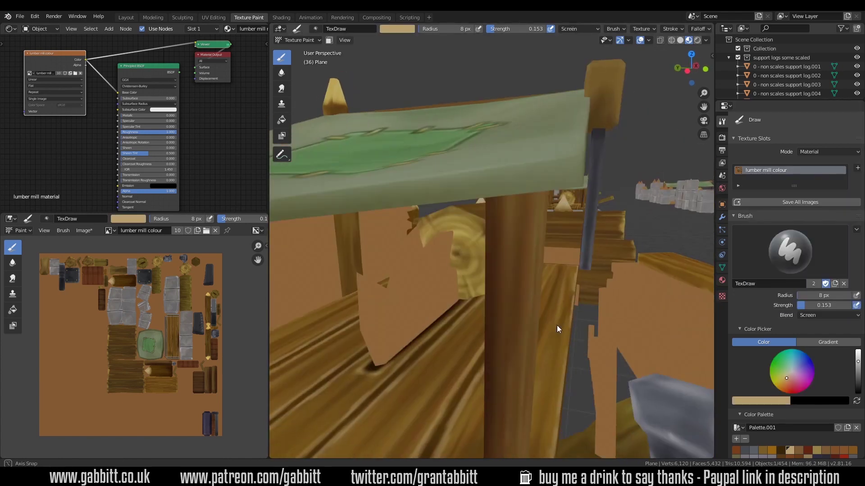
- Enlarge the dark brown Multiply brush to 121 px for broad shading on the tabletop
scroll(556, 326, "down", 5)
middle_click_drag(374, 320, 455, 331)
key("f")
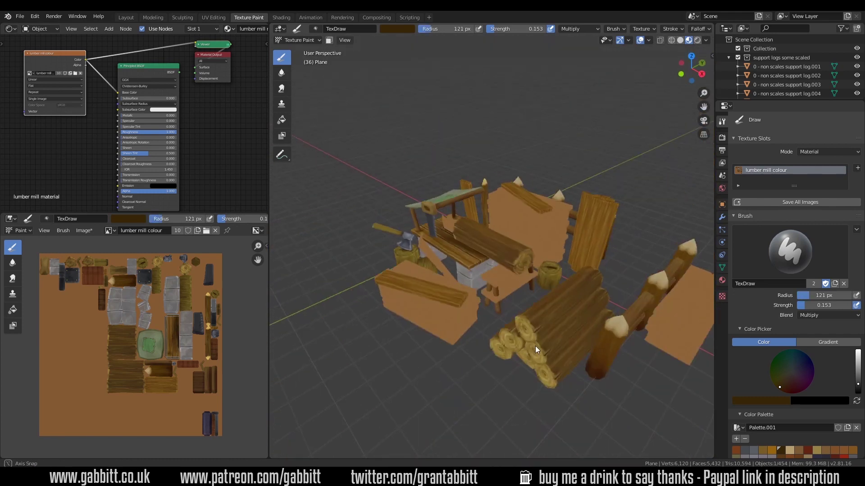
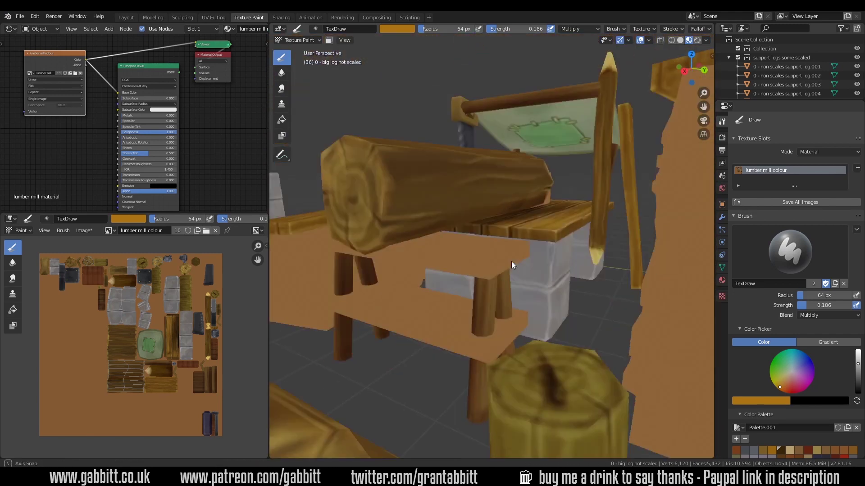
- Select the top log of the log pile and put it into Texture Paint mode
left_click(542, 248)
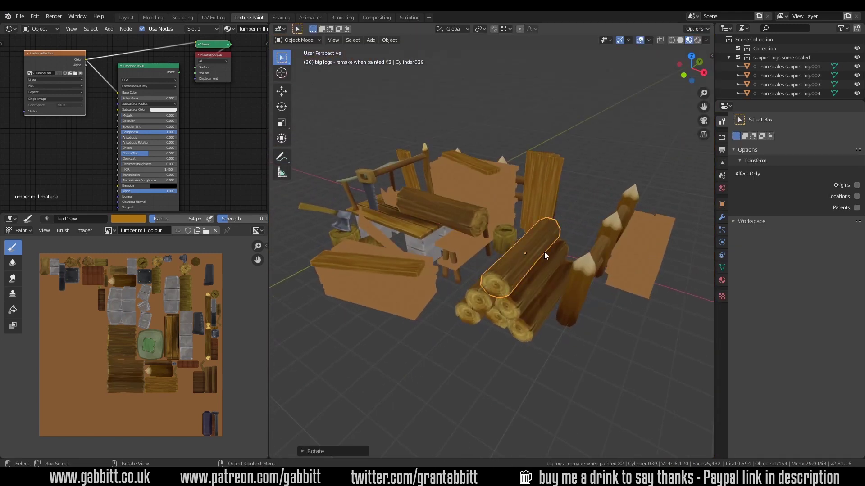
scroll(544, 252, "up", 3)
left_click(603, 250, "shift")
middle_click_drag(603, 251, 654, 307)
left_click(297, 41)
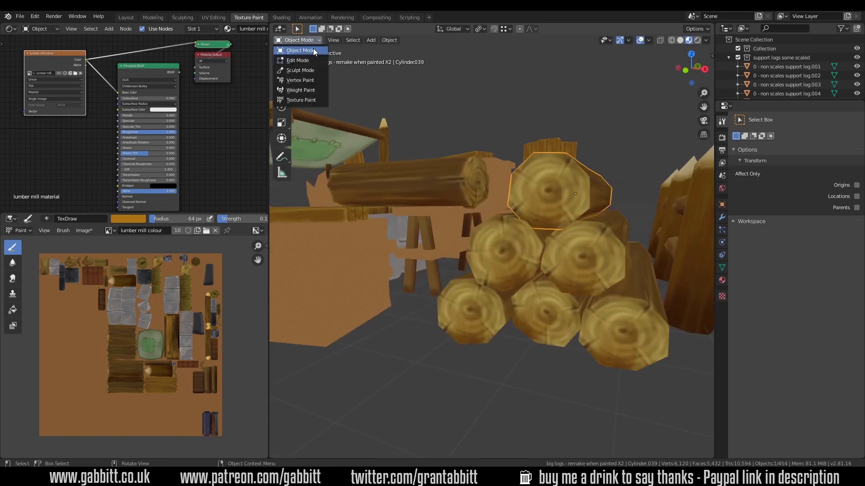
left_click(300, 92)
- Paint sampled browns into the growth rings on the top log's end with an 18 px, then 15 px Mix brush at strength 0.186
scroll(418, 247, "up", 5)
key("s")
key("f")
left_click(482, 283)
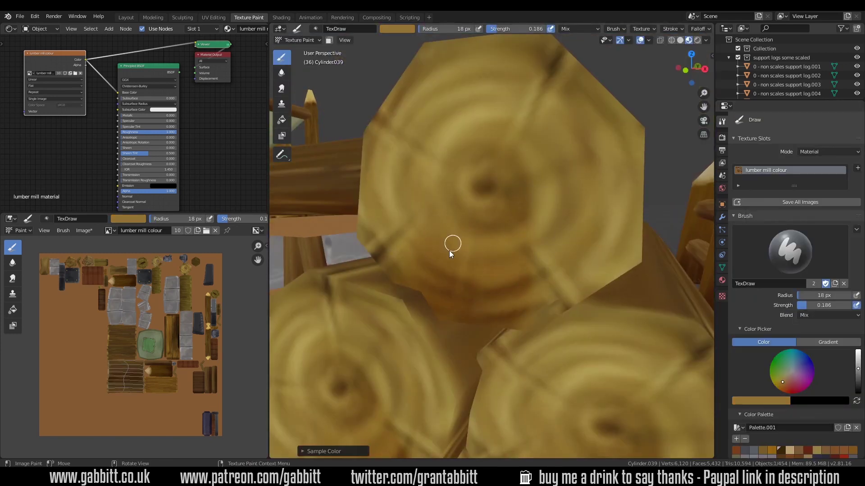
key("s")
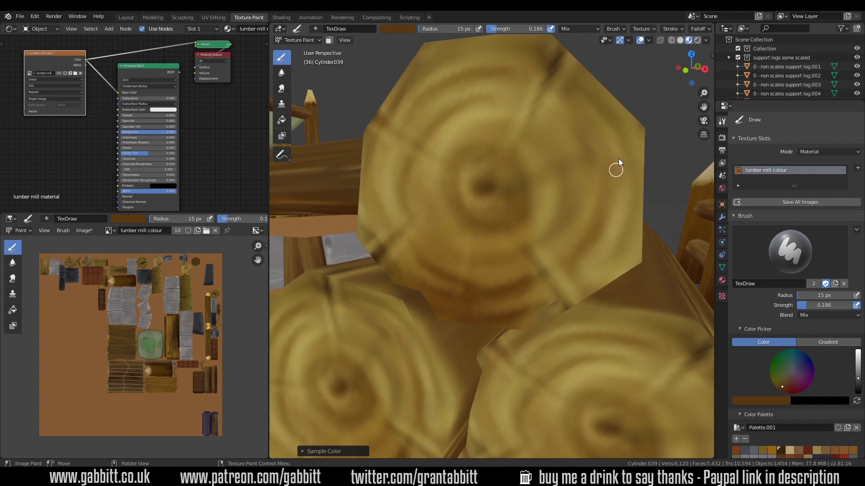
- Blend the log-end rings with a 45 px Smear brush at strength 0.660 and touch them up with a 45 px Mix Draw brush
scroll(586, 270, "down", 8)
key("shift+space")
scroll(498, 228, "up", 6)
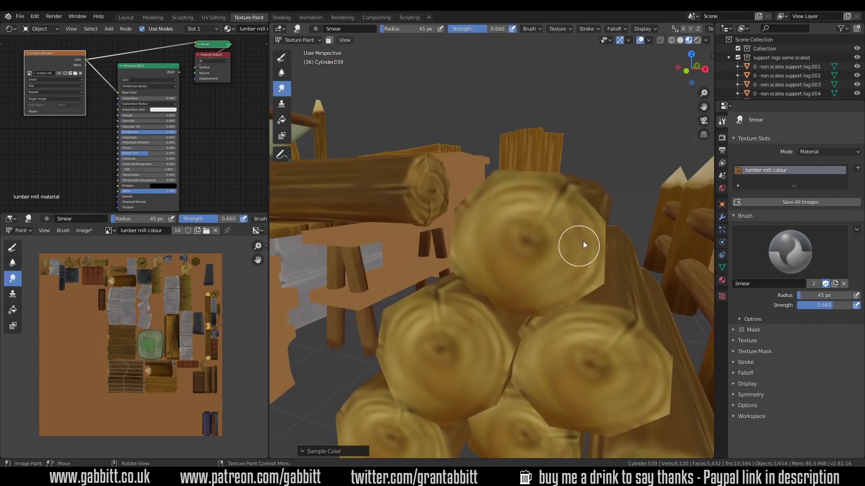
scroll(579, 243, "down", 8)
key("shift+space")
scroll(488, 315, "up", 7)
scroll(491, 205, "down", 8)
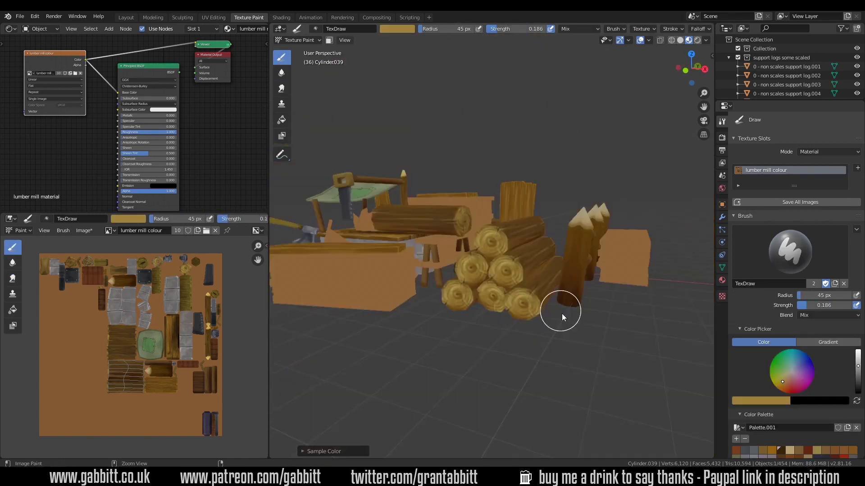
- Darken the log bark with a dark brown palette colour and a 45 px Multiply brush at strength 0.186
middle_click_drag(562, 311, 621, 342)
scroll(621, 342, "up", 5)
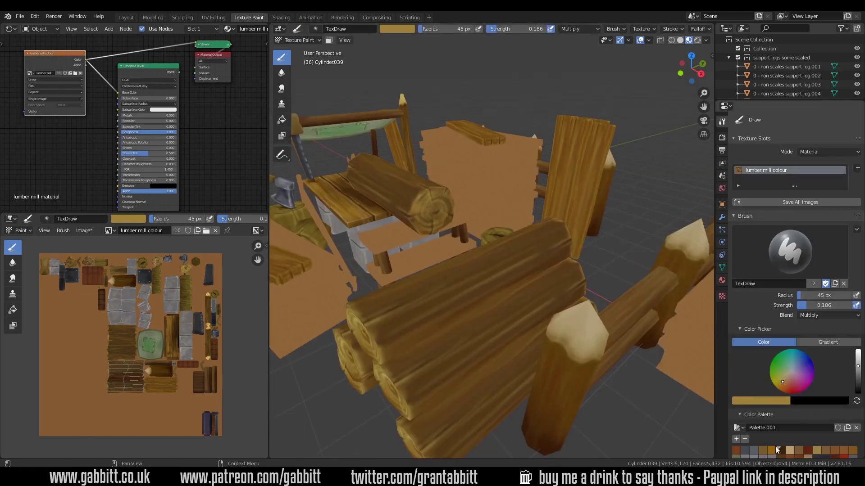
left_click(777, 450)
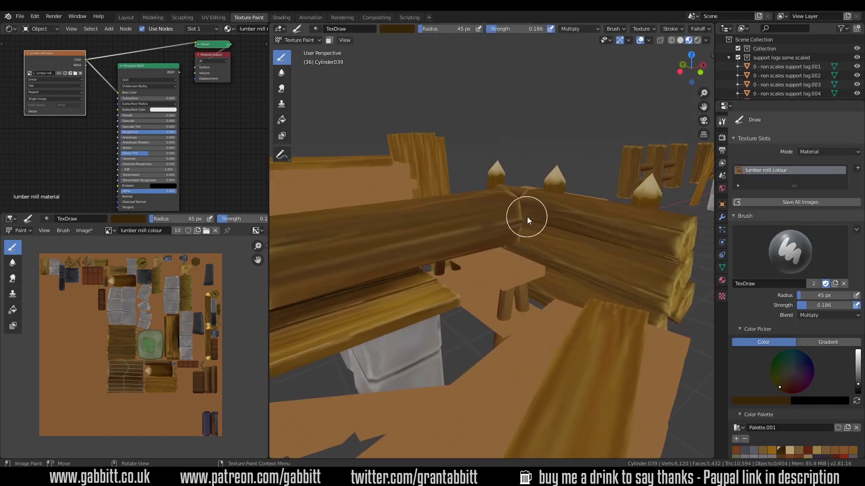
middle_click_drag(527, 217, 548, 207)
scroll(580, 292, "down", 8)
- Tint the logs yellow-brown with a Multiply Fill at strength 0.089
left_click(810, 305)
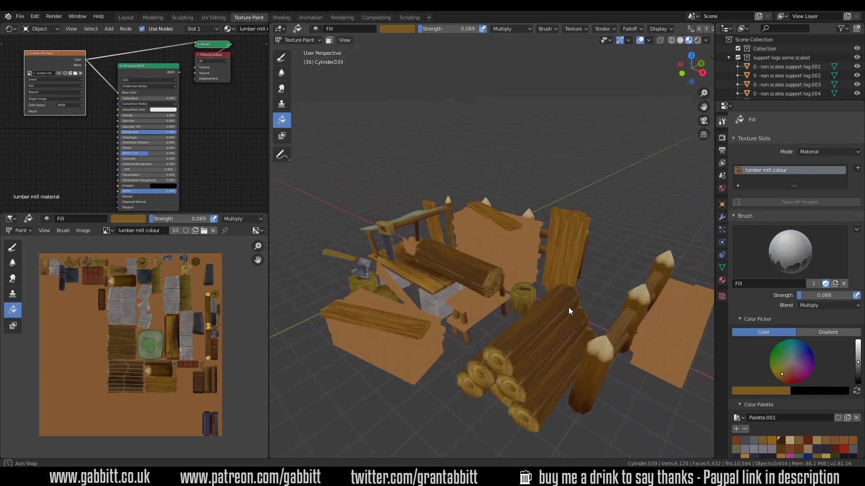
middle_click_drag(531, 252, 512, 240)
scroll(512, 240, "up", 3)
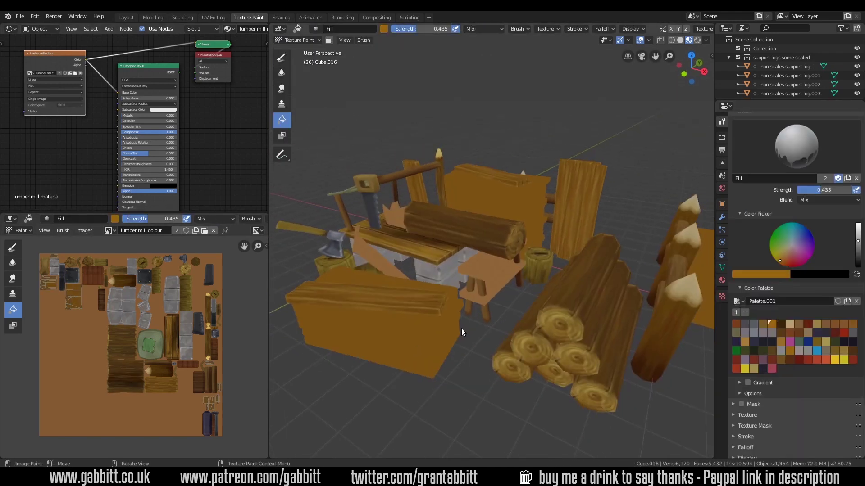
- Isolate the plank stack and draw dark brown plank gaps on its end with a 5 px Multiply brush at strength 0.186
mouse_move(461, 328)
middle_mouse_down()
mouse_move(552, 255)
mouse_move(542, 269)
mouse_move(549, 279)
middle_mouse_up()
mouse_move(450, 297)
middle_mouse_down()
mouse_move(379, 299)
mouse_move(350, 280)
mouse_move(543, 274)
mouse_move(327, 301)
mouse_move(469, 297)
mouse_move(436, 296)
mouse_move(509, 306)
mouse_move(559, 282)
mouse_move(569, 325)
mouse_move(621, 288)
mouse_move(479, 317)
mouse_move(606, 302)
mouse_move(543, 272)
mouse_move(635, 258)
mouse_move(666, 237)
mouse_move(610, 345)
mouse_move(595, 288)
mouse_move(469, 350)
middle_mouse_up()
key("bracketleft")
key("bracketleft")
key("bracketleft")
key("bracketleft")
key("bracketleft")
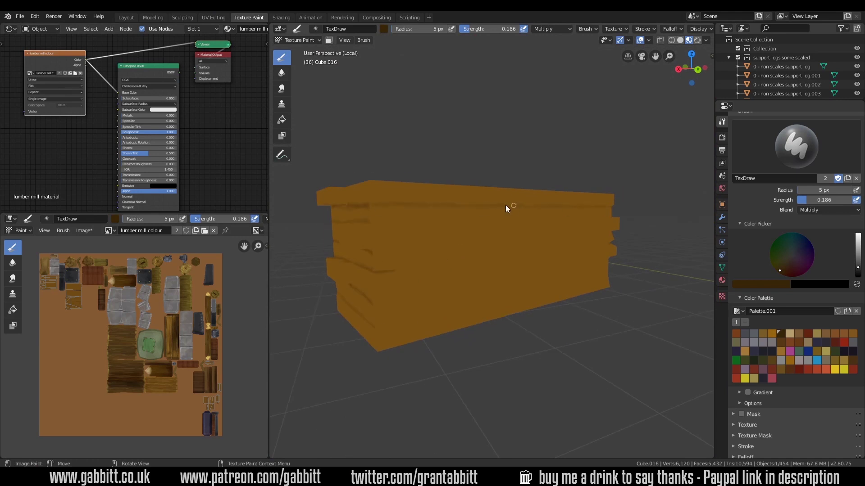
- Extend the dark plank gaps along the stack's long sides and top, and return to the full scene
mouse_move(505, 208)
middle_mouse_down()
mouse_move(415, 223)
mouse_move(388, 240)
mouse_move(396, 274)
mouse_move(438, 294)
mouse_move(385, 295)
mouse_move(446, 272)
mouse_move(437, 293)
mouse_move(672, 266)
mouse_move(508, 189)
mouse_move(561, 212)
mouse_move(477, 197)
mouse_move(486, 191)
mouse_move(560, 253)
mouse_move(533, 226)
mouse_move(495, 112)
mouse_move(668, 337)
mouse_move(681, 308)
mouse_move(658, 123)
mouse_move(537, 262)
mouse_move(481, 237)
mouse_move(505, 317)
mouse_move(480, 264)
mouse_move(532, 266)
mouse_move(437, 297)
middle_mouse_up()
key("f")
left_click(485, 189)
mouse_move(419, 236)
middle_mouse_down()
mouse_move(494, 236)
mouse_move(501, 178)
mouse_move(546, 300)
mouse_move(482, 357)
mouse_move(550, 222)
mouse_move(479, 283)
mouse_move(552, 346)
mouse_move(510, 270)
mouse_move(563, 279)
middle_mouse_up()
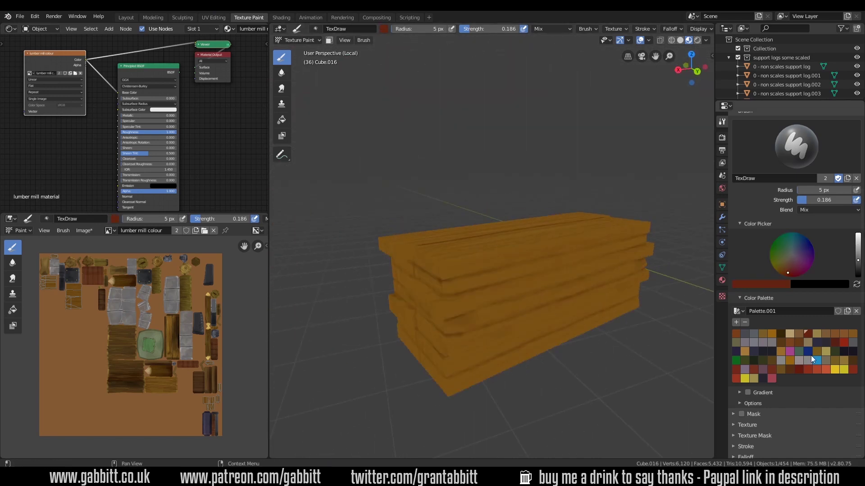
left_click(810, 356)
key("KP_Divide")
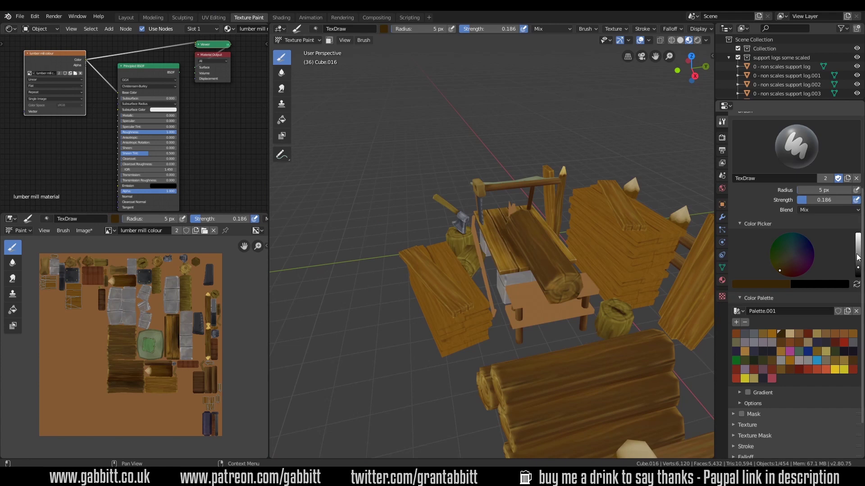
- Paint tan highlights along the plank edges at the stack's end with a 5 px Mix brush at strength 0.597
left_click(825, 352)
middle_click_drag(493, 346, 504, 325)
key("s")
mouse_move(379, 232)
middle_mouse_down()
mouse_move(547, 322)
mouse_move(512, 348)
mouse_move(459, 293)
mouse_move(559, 271)
mouse_move(483, 287)
mouse_move(547, 352)
mouse_move(595, 382)
mouse_move(419, 345)
mouse_move(501, 363)
mouse_move(488, 303)
mouse_move(511, 275)
mouse_move(644, 236)
mouse_move(593, 316)
mouse_move(452, 406)
middle_mouse_up()
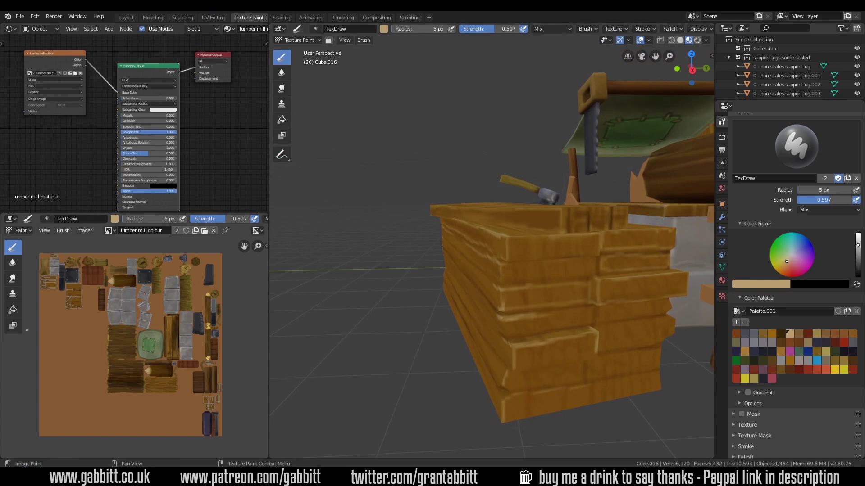
- Isolate the plank stack and highlight the plank edges on its opposite end in tan
key("KP_Divide")
middle_click_drag(461, 288, 588, 248)
middle_click_drag(566, 296, 479, 292)
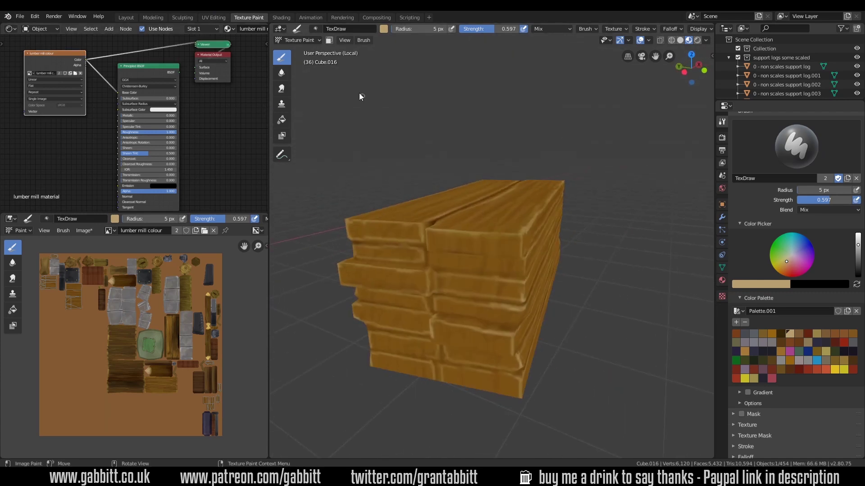
- Resize the brush, pick red-brown from the palette and shade the sides of the plank stack, changing the brush's blend mode
mouse_move(496, 270)
middle_mouse_down()
mouse_move(507, 182)
mouse_move(501, 244)
mouse_move(460, 234)
mouse_move(557, 277)
mouse_move(706, 276)
mouse_move(544, 255)
mouse_move(423, 217)
mouse_move(424, 167)
mouse_move(502, 226)
mouse_move(605, 272)
mouse_move(441, 260)
mouse_move(485, 215)
mouse_move(594, 264)
mouse_move(458, 180)
mouse_move(441, 191)
mouse_move(629, 234)
mouse_move(563, 313)
mouse_move(599, 310)
middle_mouse_up()
left_click(507, 182)
key("f")
left_click(457, 180)
left_click(807, 333)
mouse_move(653, 293)
middle_mouse_down()
mouse_move(465, 374)
mouse_move(503, 363)
mouse_move(516, 218)
mouse_move(560, 286)
mouse_move(608, 279)
middle_mouse_up()
left_click(810, 210)
left_click(769, 289)
- Deepen the plank sides with a sampled tan and a 15 px Multiply brush at strength 0.105
mouse_move(491, 222)
middle_mouse_down()
mouse_move(542, 283)
mouse_move(459, 296)
mouse_move(586, 315)
mouse_move(599, 288)
middle_mouse_up()
left_click(816, 210)
mouse_move(685, 279)
middle_mouse_down()
mouse_move(653, 270)
mouse_move(483, 294)
mouse_move(463, 240)
mouse_move(493, 215)
mouse_move(492, 291)
mouse_move(396, 251)
middle_mouse_up()
key("s")
key("d")
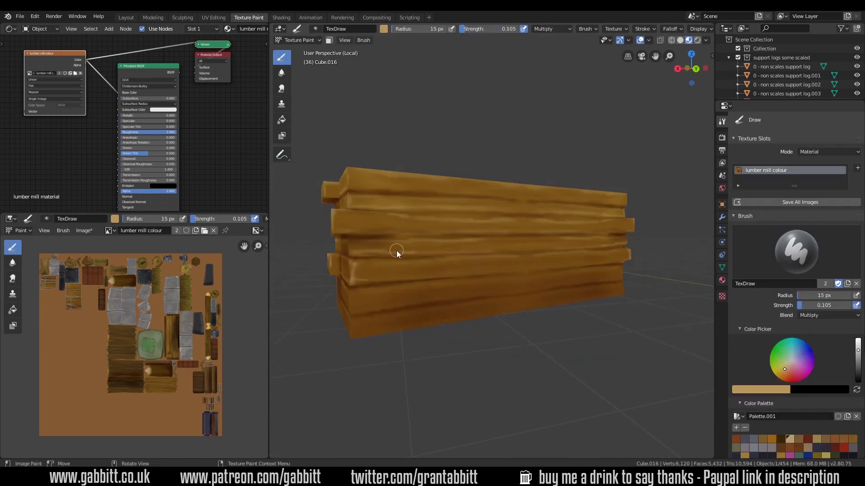
- Blend the plank shading with a 38 px Smear brush at strength 0.660 and leave the isolated view
mouse_move(536, 293)
middle_mouse_down()
mouse_move(552, 282)
mouse_move(556, 251)
middle_mouse_up()
key("s")
scroll(604, 342, "down", 3)
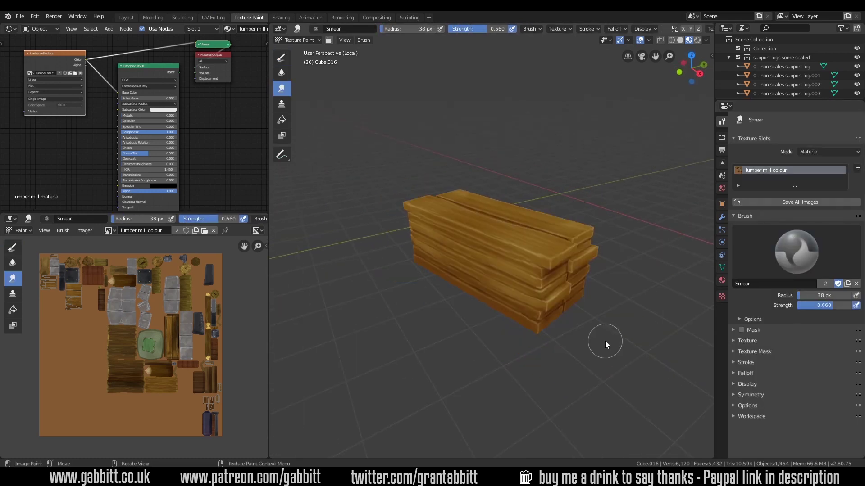
key("KP_Divide")
- Darken the lower parts of the plank stack with a dark brown 17 px Multiply brush at strength 0.186
mouse_move(567, 360)
middle_mouse_down()
mouse_move(599, 353)
mouse_move(606, 302)
mouse_move(577, 321)
mouse_move(495, 279)
middle_mouse_up()
scroll(599, 353, "up", 5)
key("d")
key("shift+f")
left_click(355, 286)
mouse_move(355, 286)
middle_mouse_down()
mouse_move(656, 292)
mouse_move(591, 255)
middle_mouse_up()
scroll(591, 255, "down", 5)
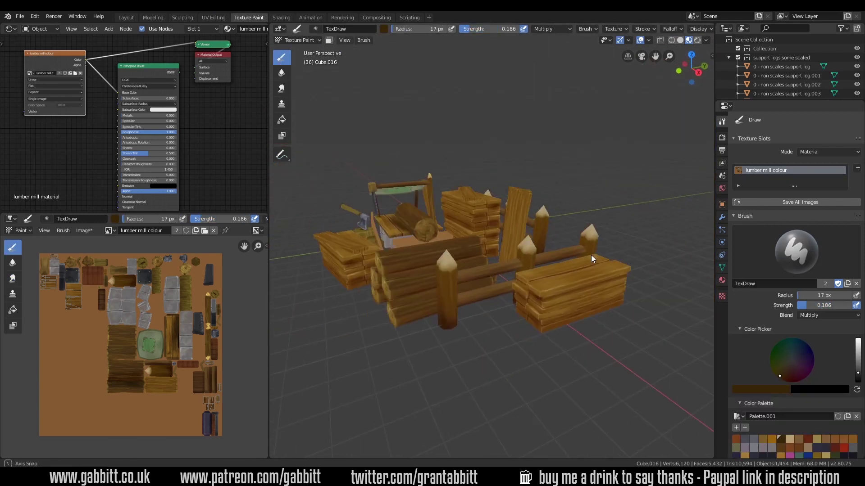
- Switch to Object Mode, select the pointed fence posts and put them into Texture Paint mode
mouse_move(593, 312)
middle_mouse_down()
mouse_move(583, 330)
mouse_move(554, 293)
middle_mouse_up()
key("ctrl+Tab")
left_click(536, 280)
key("KP_Decimal")
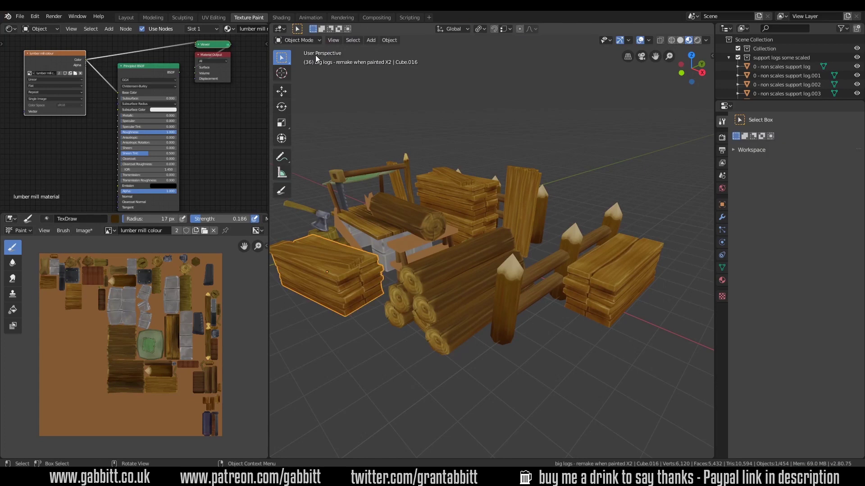
key("ctrl+Tab")
mouse_move(395, 255)
middle_mouse_down()
mouse_move(556, 309)
mouse_move(535, 241)
middle_mouse_up()
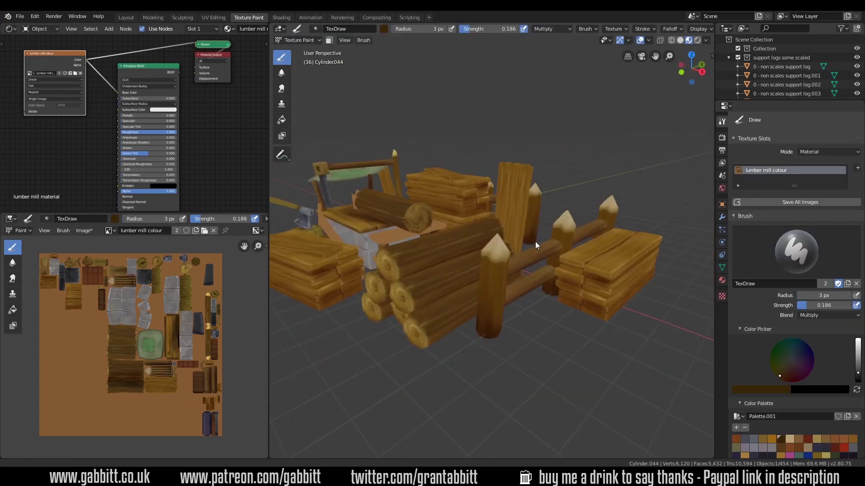
- Paint dark brown cut lines and grain on the pointed fence posts with a 3 px brush at strength 0.186
scroll(535, 241, "up", 4)
mouse_move(503, 289)
middle_mouse_down()
mouse_move(492, 304)
mouse_move(496, 253)
mouse_move(549, 228)
mouse_move(480, 309)
middle_mouse_up()
scroll(480, 309, "down", 3)
left_click(771, 439)
left_click(829, 315)
left_click(815, 223)
mouse_move(512, 243)
middle_mouse_down()
mouse_move(541, 363)
mouse_move(614, 304)
mouse_move(510, 355)
mouse_move(558, 278)
middle_mouse_up()
- Highlight the cut edges of the fence posts' pointed tips in tan with a 3 px Mix brush
left_click(829, 315)
left_click(754, 305)
mouse_move(510, 327)
middle_mouse_down()
mouse_move(549, 284)
mouse_move(432, 302)
mouse_move(514, 336)
mouse_move(504, 305)
mouse_move(534, 282)
mouse_move(482, 342)
mouse_move(554, 325)
mouse_move(566, 280)
middle_mouse_up()
scroll(563, 288, "up", 3)
mouse_move(547, 313)
middle_mouse_down()
mouse_move(515, 282)
mouse_move(564, 304)
mouse_move(540, 342)
mouse_move(510, 213)
mouse_move(675, 348)
mouse_move(550, 361)
mouse_move(500, 283)
mouse_move(448, 272)
mouse_move(366, 297)
mouse_move(490, 227)
mouse_move(511, 199)
middle_mouse_up()
key("s")
mouse_move(494, 345)
middle_mouse_down()
mouse_move(427, 166)
mouse_move(442, 334)
mouse_move(461, 272)
mouse_move(445, 220)
mouse_move(569, 218)
mouse_move(529, 314)
middle_mouse_up()
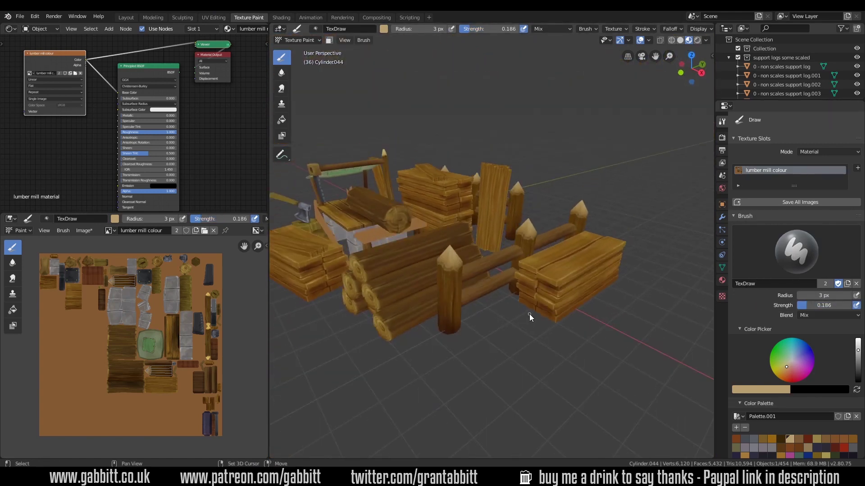
- Switch from the fence posts to the fence rails and put the rails into Texture Paint mode
left_click(298, 40)
left_click(314, 52)
left_click(301, 100)
scroll(429, 355, "up", 5)
mouse_move(428, 355)
middle_mouse_down()
mouse_move(449, 268)
mouse_move(386, 109)
middle_mouse_up()
- Paint dark red-brown lines on the fence rails with a 3 px Multiply brush, undoing unwanted strokes
key("ctrl+z")
key("ctrl+z")
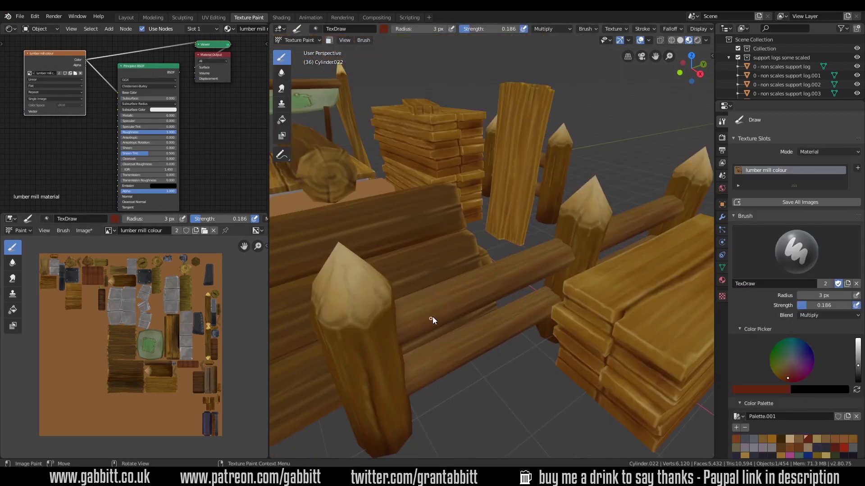
mouse_move(432, 317)
middle_mouse_down()
mouse_move(456, 312)
mouse_move(479, 283)
middle_mouse_up()
key("ctrl+z")
- Add tan 3 px Mix highlights to the fence rails and deepen their shadows with a dark brown 4 px Multiply brush
scroll(500, 345, "down", 5)
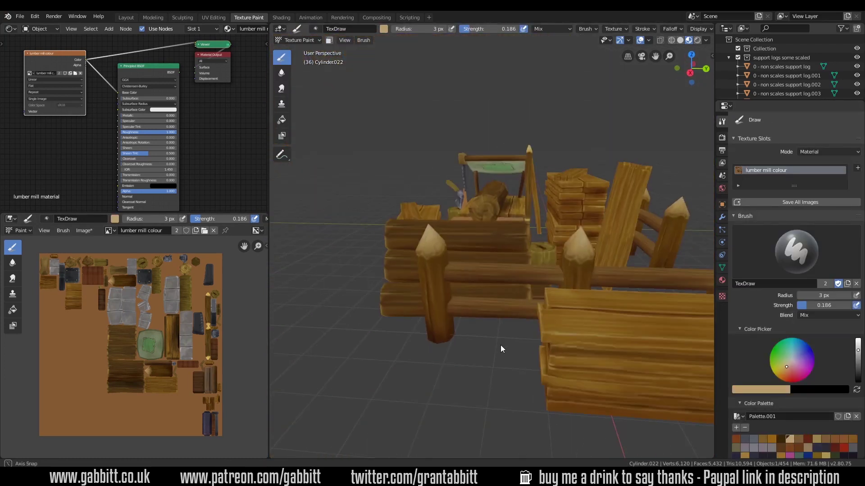
scroll(501, 345, "up", 2)
key("ctrl+z")
scroll(544, 272, "up", 3)
mouse_move(544, 272)
middle_mouse_down()
mouse_move(513, 298)
mouse_move(436, 286)
mouse_move(438, 334)
mouse_move(474, 256)
mouse_move(590, 353)
middle_mouse_up()
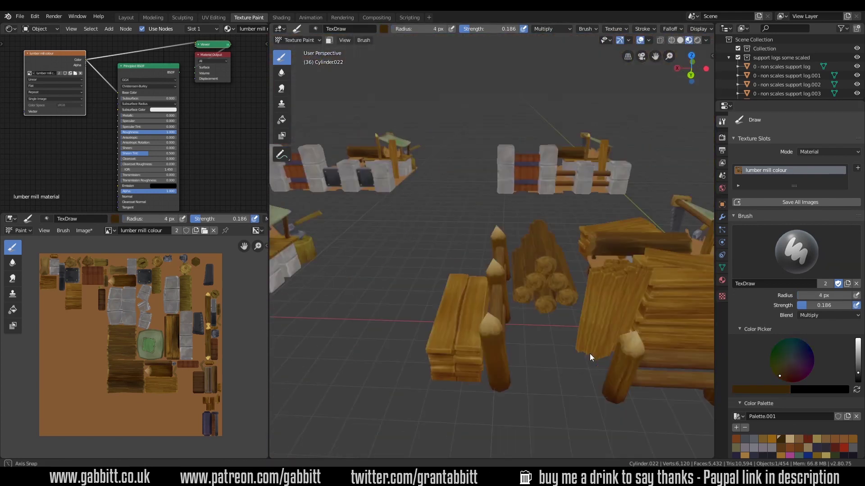
- Shade the small stump beside the log bench with a tan 12 px Multiply brush at strength 0.186
scroll(590, 353, "up", 2)
key("ctrl+z")
key("ctrl+z")
mouse_move(339, 52)
middle_mouse_down()
mouse_move(591, 396)
mouse_move(333, 84)
middle_mouse_up()
key("ctrl+z")
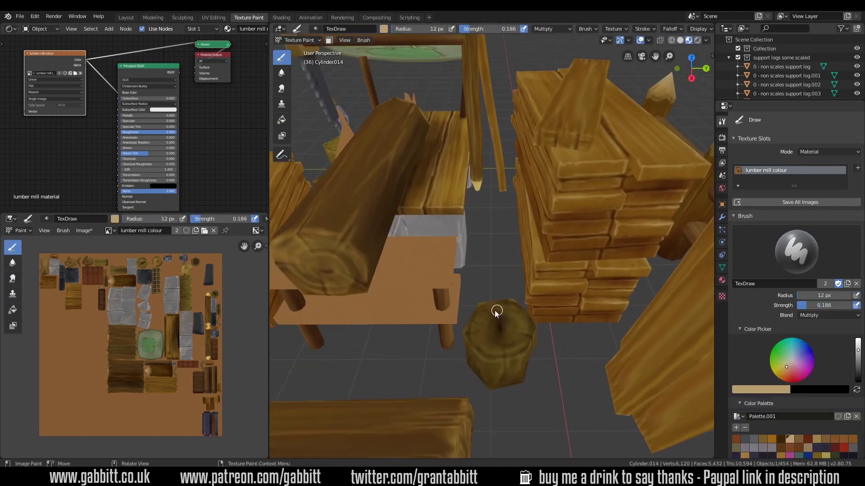
- Isolate the small stump to rework its top and sides, undo the unwanted strokes and return to the full scene
key("KP_Divide")
mouse_move(575, 235)
middle_mouse_down()
mouse_move(522, 261)
mouse_move(589, 209)
mouse_move(503, 222)
mouse_move(512, 244)
mouse_move(496, 231)
mouse_move(517, 251)
mouse_move(484, 252)
mouse_move(570, 384)
mouse_move(525, 236)
mouse_move(486, 358)
mouse_move(541, 364)
mouse_move(413, 187)
mouse_move(516, 366)
mouse_move(565, 361)
mouse_move(527, 367)
mouse_move(469, 287)
mouse_move(541, 261)
mouse_move(499, 255)
mouse_move(475, 280)
middle_mouse_up()
key("ctrl+z")
key("ctrl+z")
key("ctrl+z")
key("KP_Divide")
key("ctrl+z")
key("ctrl+z")
key("ctrl+z")
- Lighten the small stump with a yellow 64 px Screen brush at strength 0.186
mouse_move(498, 236)
middle_mouse_down()
mouse_move(491, 291)
mouse_move(548, 247)
mouse_move(457, 264)
middle_mouse_up()
mouse_move(464, 332)
middle_mouse_down()
mouse_move(738, 246)
mouse_move(464, 266)
middle_mouse_up()
scroll(553, 350, "down", 4)
middle_click_drag(553, 350, 467, 360)
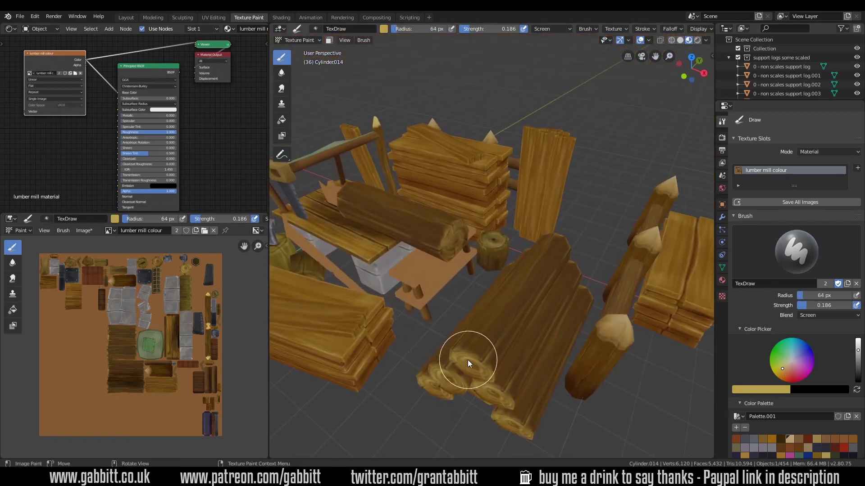
- Touch up the small stump with a sampled brown in Mix mode using a 9 px brush
scroll(478, 288, "up", 5)
key("s")
left_click(821, 316)
left_click(754, 305)
scroll(492, 255, "down", 5)
mouse_move(492, 255)
middle_mouse_down()
mouse_move(528, 352)
mouse_move(649, 307)
mouse_move(440, 270)
middle_mouse_up()
scroll(525, 303, "up", 5)
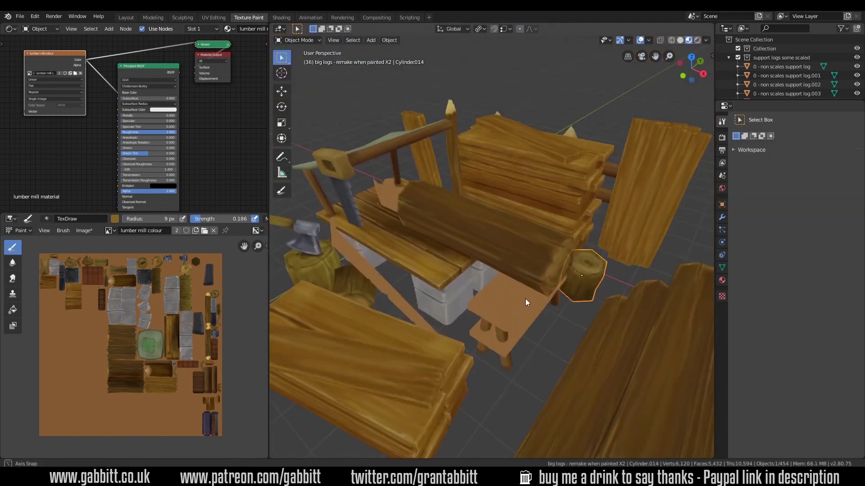
- Put the unpainted bench top under the big log into Texture Paint mode and give it a brown base colour
scroll(767, 430, "down", 5)
left_click(766, 431)
scroll(793, 360, "down", 1)
left_click(781, 270)
mouse_move(491, 369)
middle_mouse_down()
mouse_move(600, 304)
mouse_move(496, 296)
mouse_move(497, 352)
mouse_move(420, 389)
mouse_move(345, 230)
mouse_move(599, 286)
mouse_move(499, 316)
mouse_move(446, 164)
mouse_move(577, 260)
mouse_move(342, 106)
middle_mouse_up()
- Isolate the bench top and paint wood grain along it with sampled browns and a 4 px Mix brush at strength 0.290
key("s")
key("s")
key("shift+space")
key("shift+space")
mouse_move(456, 292)
middle_mouse_down()
mouse_move(517, 416)
mouse_move(571, 307)
mouse_move(501, 288)
mouse_move(482, 366)
mouse_move(553, 436)
mouse_move(553, 314)
mouse_move(386, 170)
middle_mouse_up()
key("s")
key("KP_Divide")
key("s")
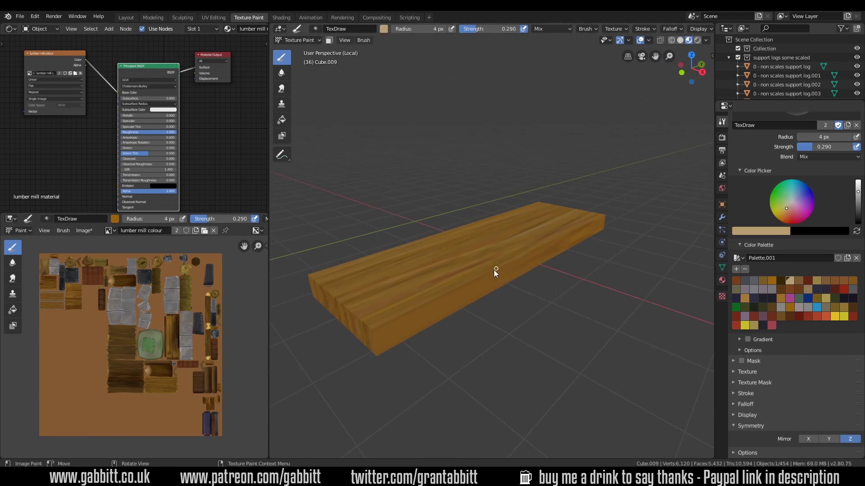
- Brush more wood grain onto the isolated bench top with a larger brush and a sampled brown, and leave the isolated view
mouse_move(388, 317)
middle_mouse_down()
mouse_move(542, 328)
mouse_move(475, 271)
mouse_move(369, 328)
mouse_move(466, 272)
mouse_move(579, 326)
mouse_move(447, 314)
mouse_move(475, 175)
mouse_move(524, 272)
mouse_move(513, 431)
middle_mouse_up()
key("bracketright")
key("bracketright")
key("bracketright")
key("bracketright")
key("bracketright")
left_click_drag(514, 431, 526, 230)
key("s")
mouse_move(550, 310)
middle_mouse_down()
mouse_move(488, 160)
mouse_move(523, 355)
mouse_move(479, 276)
mouse_move(535, 367)
mouse_move(518, 369)
middle_mouse_up()
key("KP_Divide")
- Tint the bench top with a sampled plank brown using a Color-mode Fill at strength 0.315
left_click(829, 157)
left_click(822, 230)
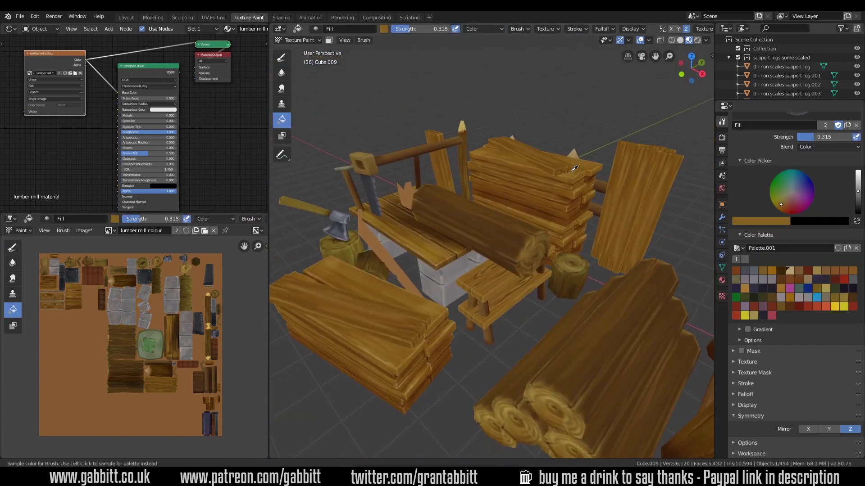
middle_click_drag(568, 315, 545, 303)
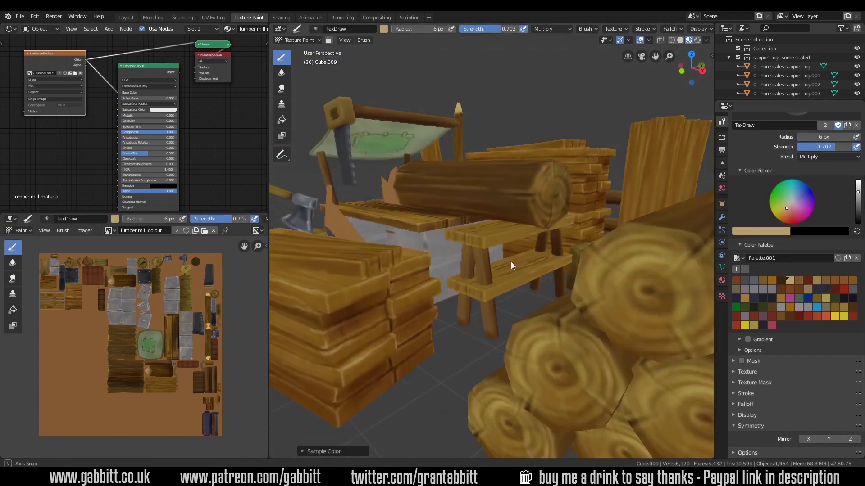
- Shade the bench top under the big log with a dark red 74 px Multiply brush at strength 0.178
key("KP_Divide")
middle_click_drag(494, 223, 450, 266)
key("KP_Divide")
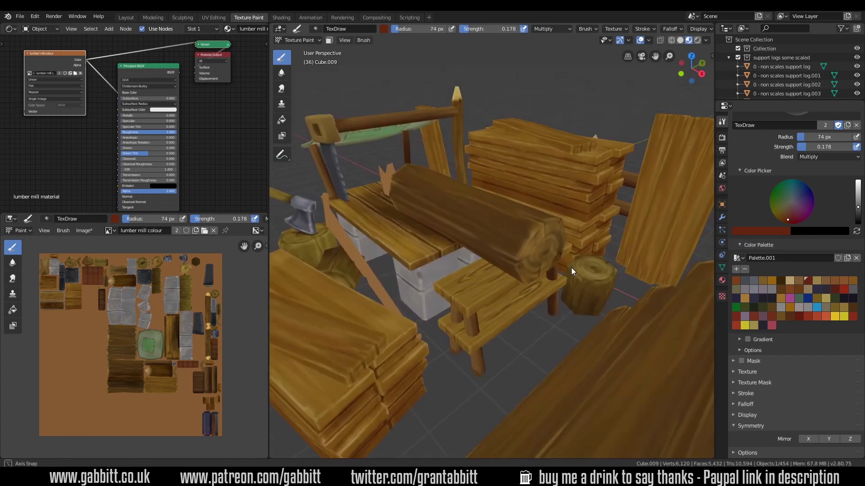
key("KP_Divide")
middle_click_drag(345, 247, 355, 329)
key("KP_Divide")
scroll(463, 285, "up", 5)
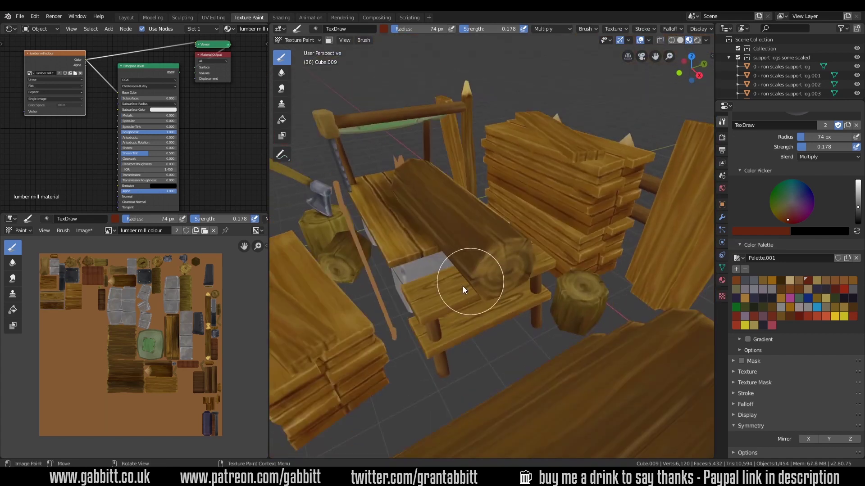
middle_click_drag(463, 286, 493, 322)
scroll(493, 322, "down", 5)
- Select all linked copies of a lumber mill part across the building stages in Object Mode
key("ctrl+Tab")
middle_click_drag(579, 352, 527, 309)
scroll(527, 309, "down", 4)
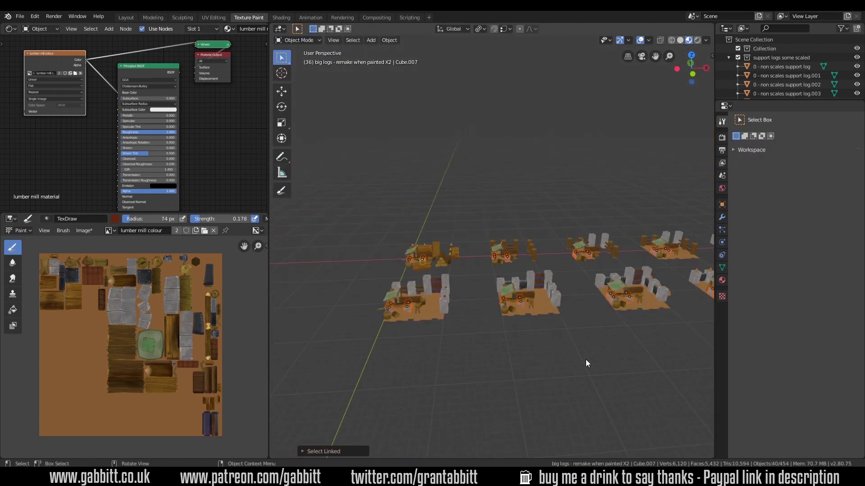
left_click(366, 223)
key("shift+l")
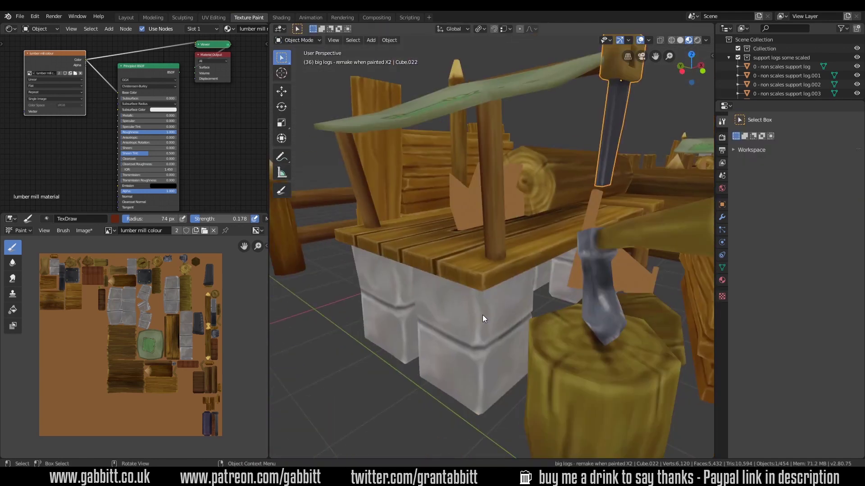
- Isolate the circular saw blade on the workbench and fill it dark grey in Texture Paint mode with a Multiply Fill at strength 0.315
key("ctrl+Tab")
mouse_move(482, 315)
middle_mouse_down()
mouse_move(489, 383)
mouse_move(543, 373)
mouse_move(495, 257)
middle_mouse_up()
key("1")
mouse_move(486, 254)
middle_mouse_down()
mouse_move(452, 409)
mouse_move(525, 404)
mouse_move(496, 407)
mouse_move(493, 286)
mouse_move(563, 310)
mouse_move(639, 268)
mouse_move(655, 234)
mouse_move(507, 371)
mouse_move(527, 375)
middle_mouse_up()
key("ctrl+Tab")
left_click(590, 279)
key("KP_Divide")
key("ctrl+Tab")
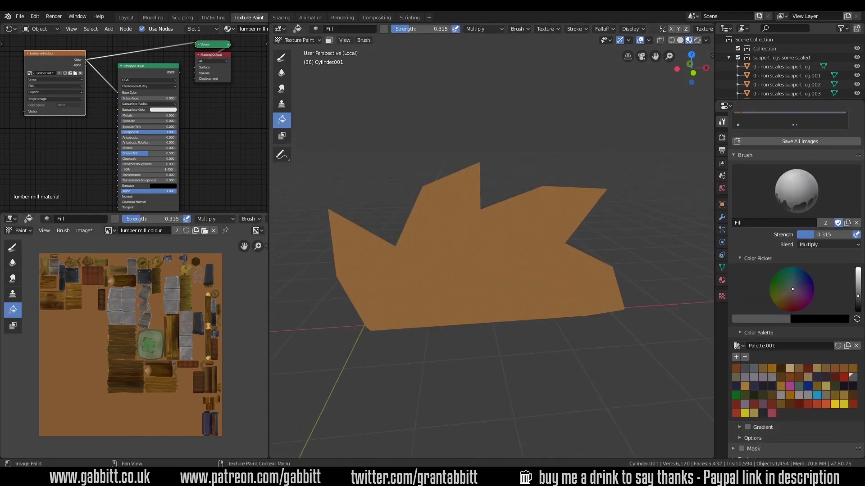
left_click(497, 286)
- Paint lighter grey highlights along the saw blade's teeth and an inner arc with a 27 px Mix brush at strength 0.178
key("shift+space")
key("f")
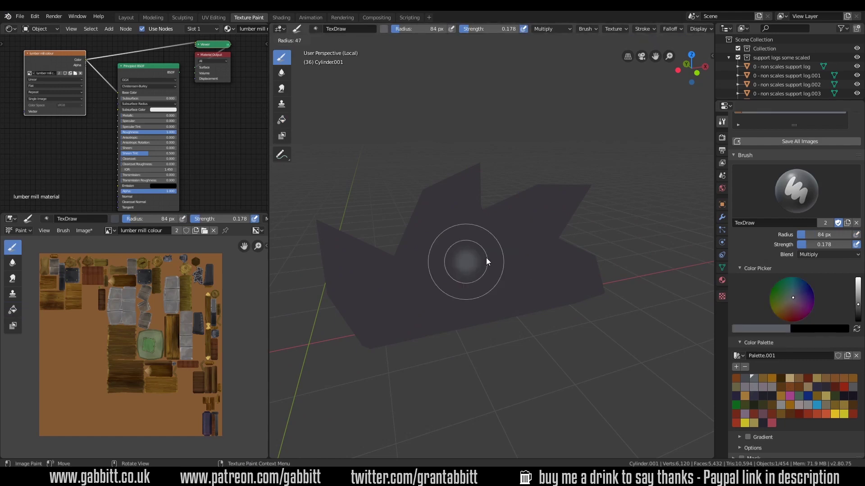
left_click(817, 255)
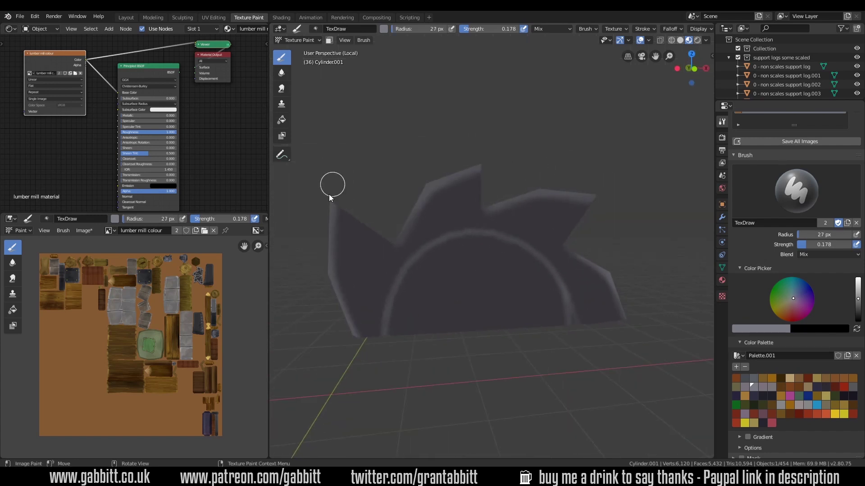
- Shade the saw blade's faces and lower edge in grey with 72 px and 47 px Multiply brushes at strength 0.178
middle_click_drag(473, 346, 526, 281)
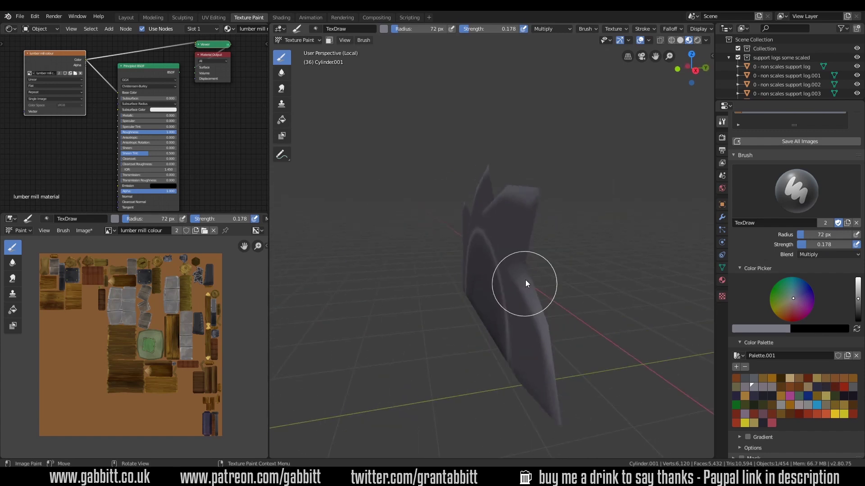
middle_click_drag(508, 231, 440, 228)
middle_click_drag(524, 198, 545, 248)
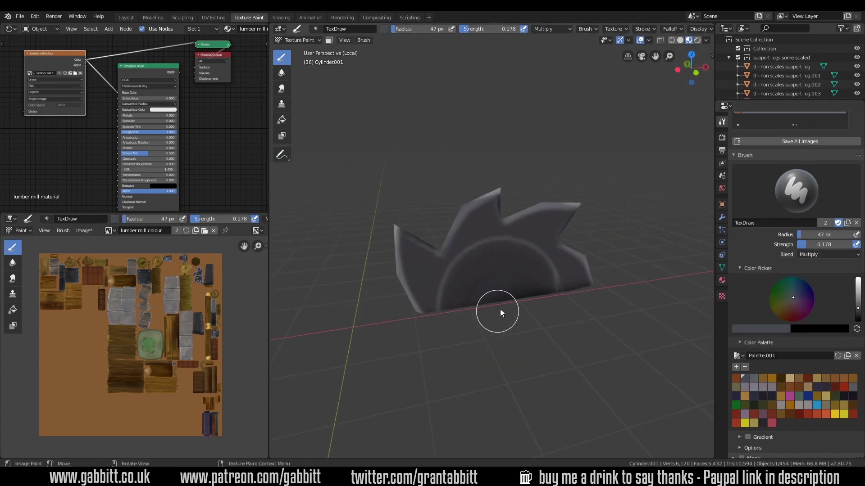
scroll(526, 305, "up", 5)
mouse_move(550, 232)
middle_mouse_down()
mouse_move(432, 264)
mouse_move(359, 269)
mouse_move(380, 241)
middle_mouse_up()
- Paint scratches and dents on the saw blade in sampled greys with 18 px and 10 px Mix brushes at strength 0.178
left_click(829, 255)
left_click(811, 258)
mouse_move(481, 202)
middle_mouse_down()
mouse_move(677, 355)
mouse_move(490, 182)
middle_mouse_up()
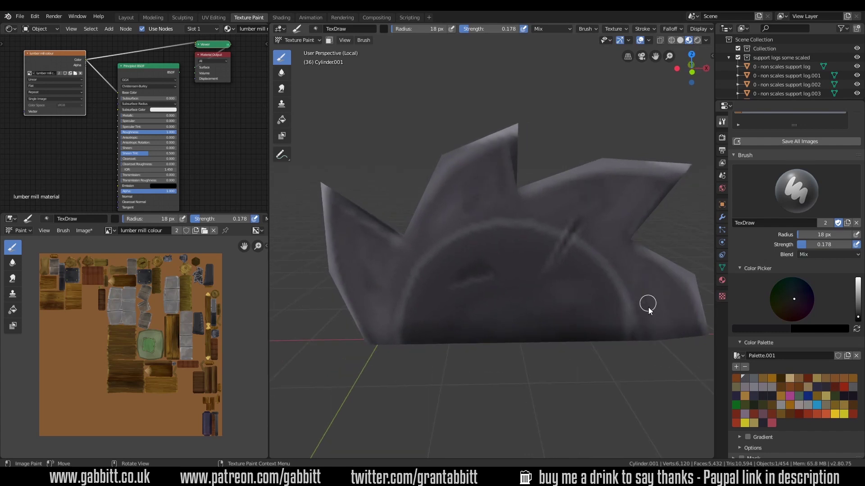
key("f")
left_click(462, 167)
key("s")
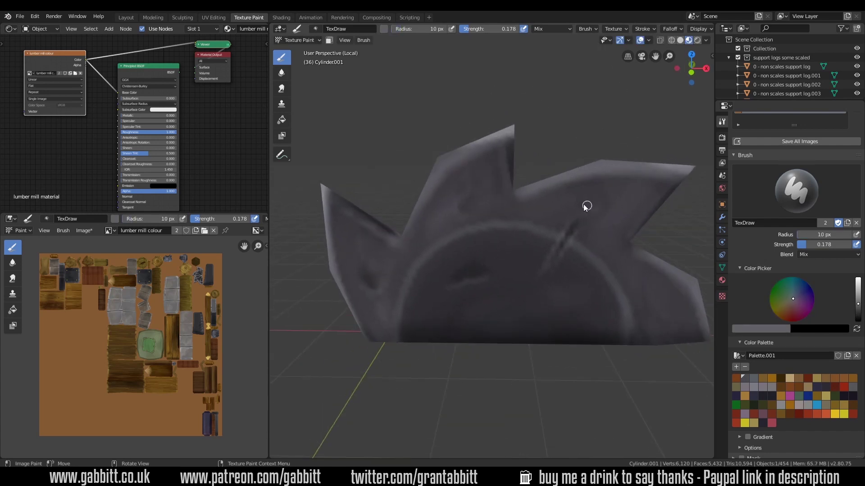
- Sharpen the highlights on the saw blade's teeth and arc with a sampled grey 5 px Mix brush at strength 0.823
scroll(586, 206, "up", 2)
scroll(477, 396, "down", 5)
scroll(477, 396, "up", 5)
left_click(819, 255)
key("s")
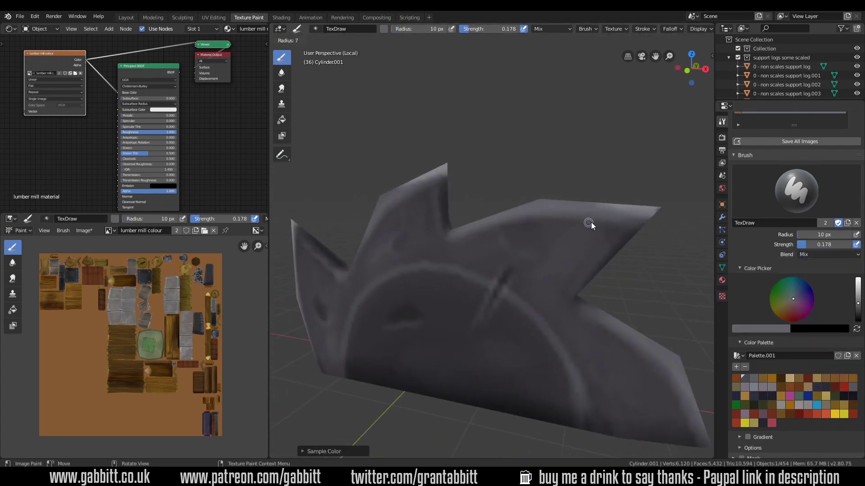
middle_click_drag(611, 225, 458, 203)
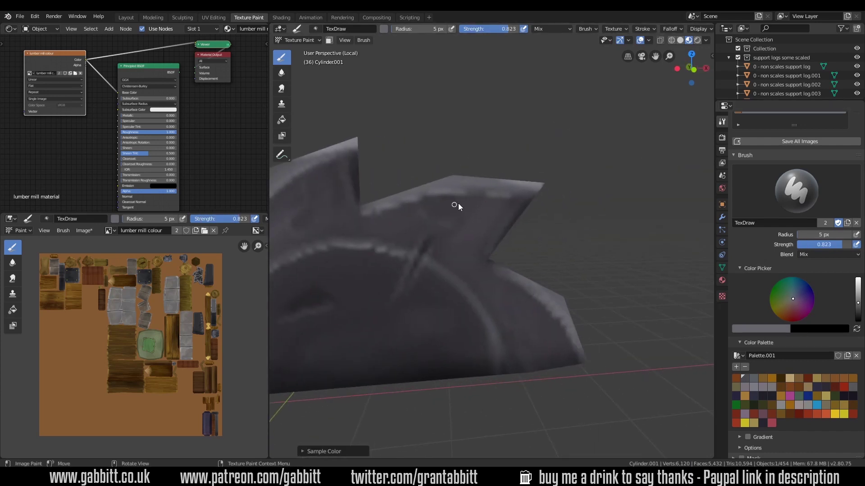
- Return to the full scene and touch up the saw blade's base with a sampled dark 5 px Mix brush at strength 0.823
scroll(580, 331, "down", 4)
scroll(564, 329, "up", 2)
middle_click_drag(563, 329, 579, 283)
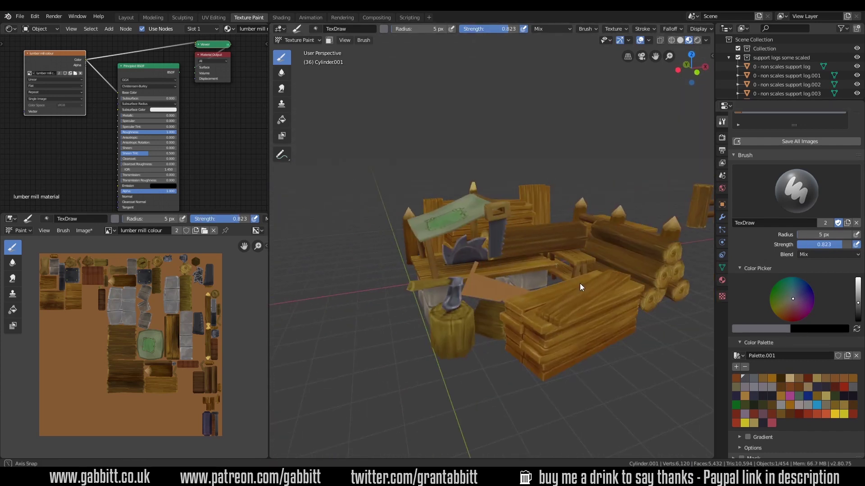
scroll(586, 316, "up", 4)
middle_click_drag(588, 347, 561, 364)
scroll(444, 284, "up", 3)
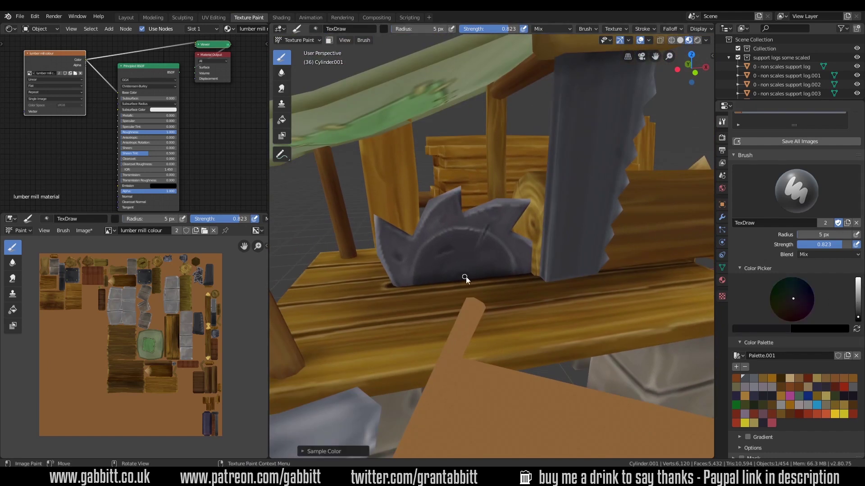
scroll(605, 305, "down", 8)
scroll(501, 299, "up", 8)
scroll(561, 261, "down", 8)
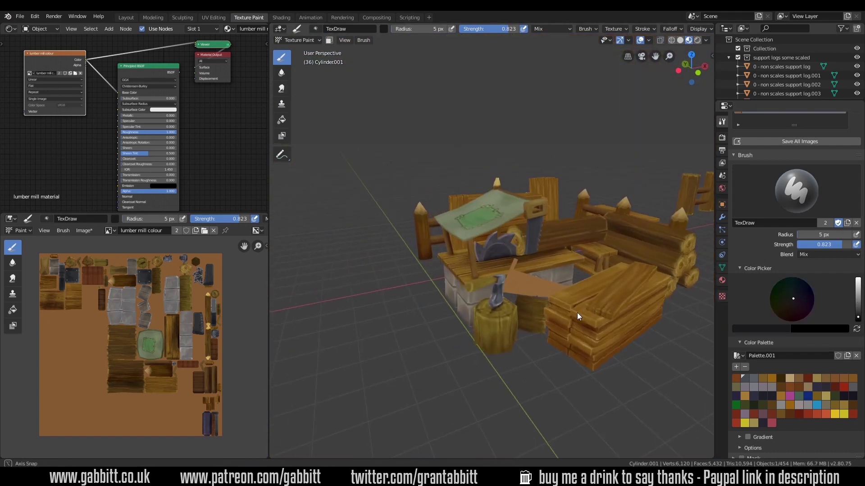
- Lighten the saw blade with a 60 px Screen brush and deepen its shading with 8 px and 62 px Multiply brushes, all at strength 0.250
middle_click_drag(577, 313, 504, 323)
scroll(504, 323, "up", 5)
key("f")
left_click(439, 253)
middle_click_drag(438, 253, 580, 285)
scroll(580, 284, "down", 5)
left_click(828, 254)
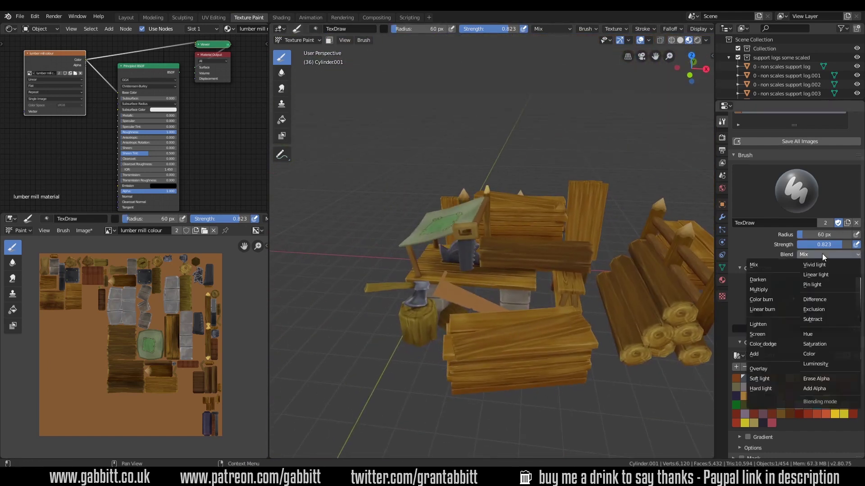
left_click(766, 297)
scroll(451, 266, "up", 5)
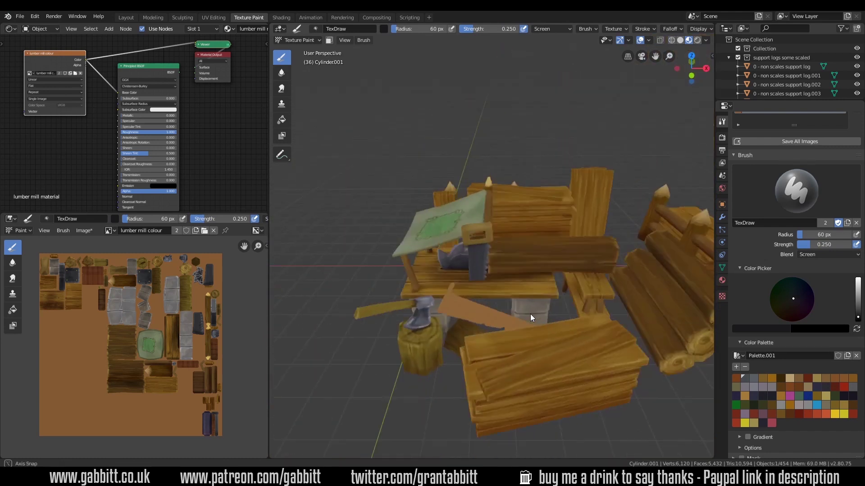
scroll(530, 311, "up", 8)
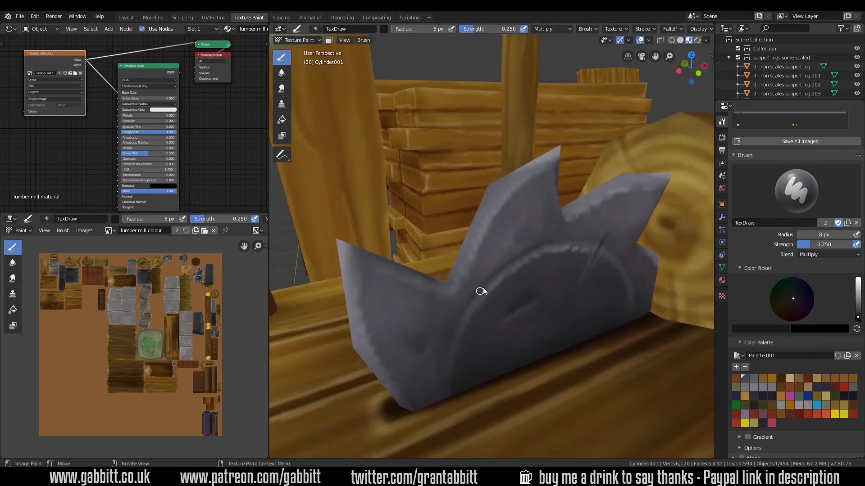
middle_click_drag(483, 291, 621, 291)
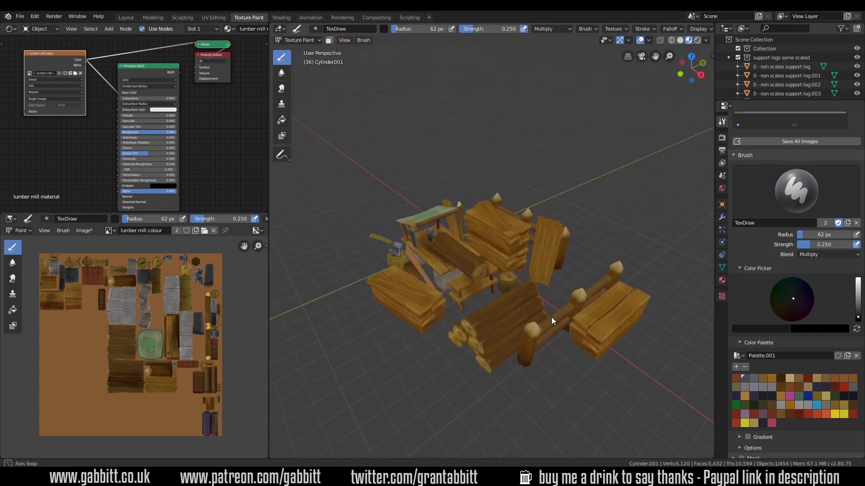
- Tint the stone blocks under the workbench with a Multiply Fill at strength 0.081
mouse_move(551, 317)
middle_mouse_down()
mouse_move(667, 302)
mouse_move(603, 301)
middle_mouse_up()
scroll(604, 301, "up", 3)
left_click(282, 119)
mouse_move(703, 324)
middle_mouse_down()
mouse_move(610, 305)
mouse_move(672, 284)
mouse_move(552, 328)
middle_mouse_up()
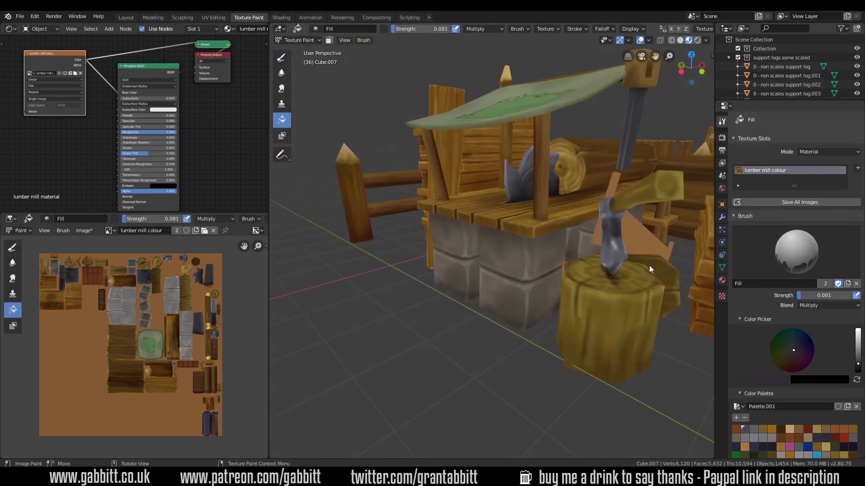
- Paint beige edge highlights on the workbench's stone blocks with 4 px and 18 px Mix brushes at strength 0.573
key("shift+space")
scroll(851, 183, "down", 6)
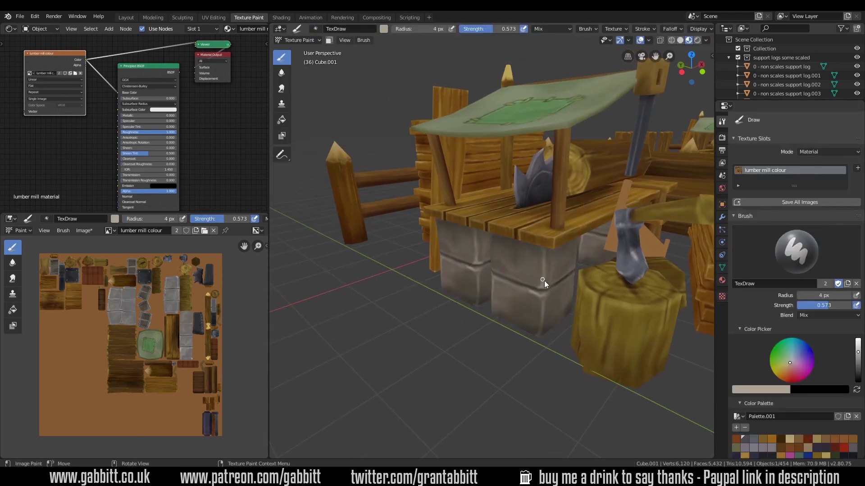
middle_click_drag(544, 280, 538, 269)
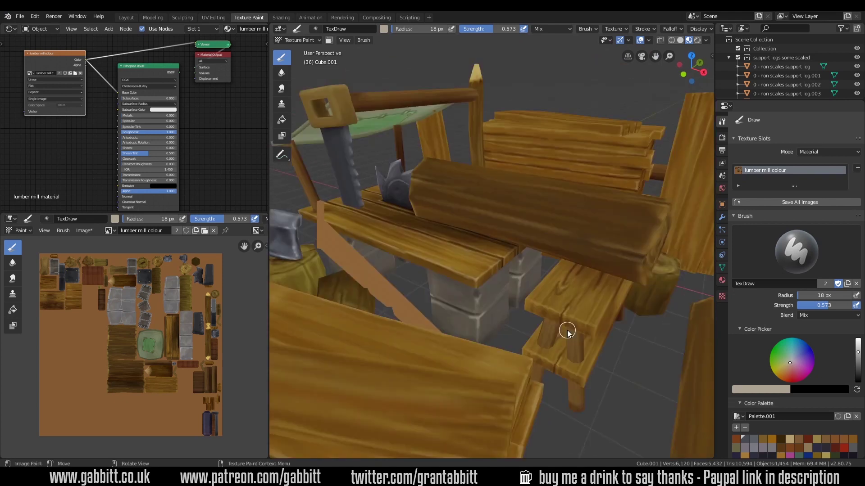
middle_click_drag(568, 332, 550, 354)
key("Tab")
scroll(601, 331, "down", 10)
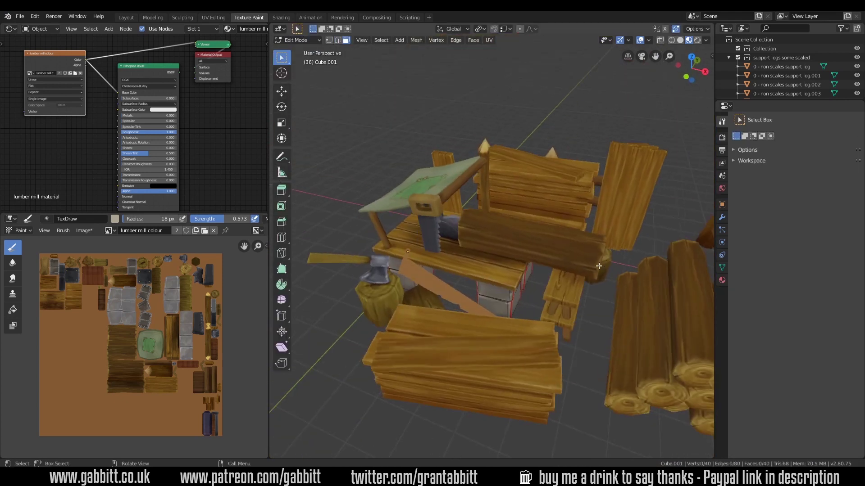
key("Tab")
- Focus on a fence post and retouch it with a brown 10 px brush at strength 0.226
mouse_move(602, 331)
middle_mouse_down()
mouse_move(619, 328)
mouse_move(547, 327)
mouse_move(604, 323)
middle_mouse_up()
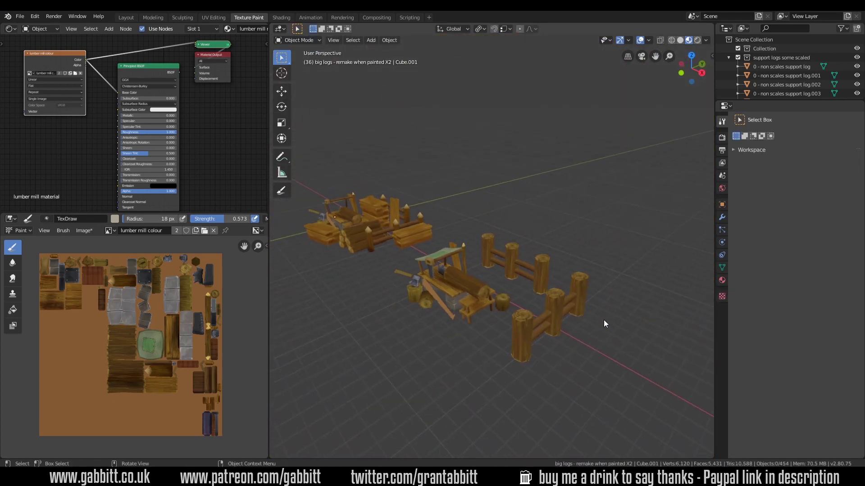
left_click(301, 100)
key("KP_Decimal")
mouse_move(559, 262)
middle_mouse_down()
mouse_move(588, 358)
mouse_move(479, 255)
mouse_move(490, 407)
middle_mouse_up()
key("shift+space")
mouse_move(483, 371)
middle_mouse_down()
mouse_move(490, 379)
mouse_move(478, 386)
mouse_move(527, 401)
mouse_move(491, 277)
mouse_move(758, 335)
mouse_move(491, 200)
mouse_move(438, 210)
mouse_move(491, 261)
mouse_move(494, 247)
mouse_move(520, 257)
mouse_move(506, 274)
mouse_move(572, 224)
mouse_move(494, 365)
middle_mouse_up()
key("ctrl+Tab")
- Rotate the fence post 90° about the X axis in Object Mode
left_click(447, 209)
key("r")
key("x")
key("9")
key("0")
key("Return")
mouse_move(447, 209)
middle_mouse_down()
mouse_move(621, 224)
mouse_move(559, 313)
mouse_move(499, 325)
middle_mouse_up()
left_click(499, 326, "shift")
left_click(459, 353)
middle_click_drag(459, 353, 516, 328)
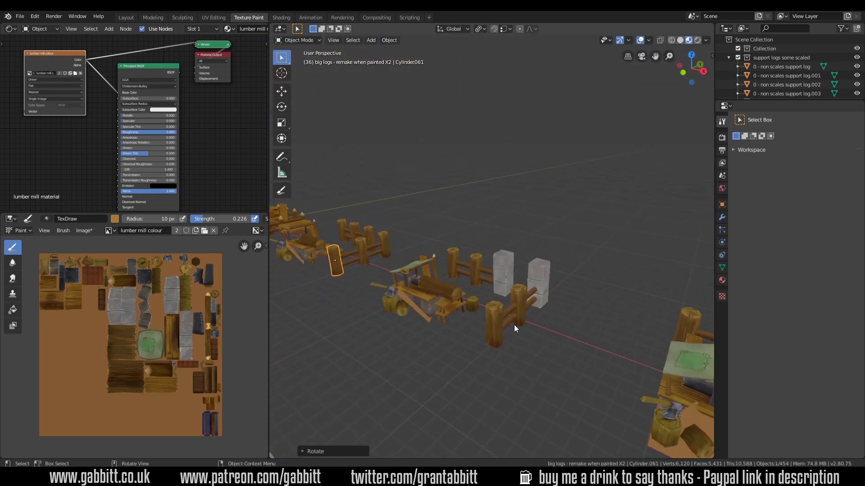
- Save the painted lumber mill colour texture image
middle_click_drag(464, 274, 512, 320)
left_click(512, 320)
left_click(546, 345)
middle_click_drag(545, 345, 518, 306)
left_click(620, 307)
left_click(83, 231)
left_click(92, 303)
left_click(800, 50)
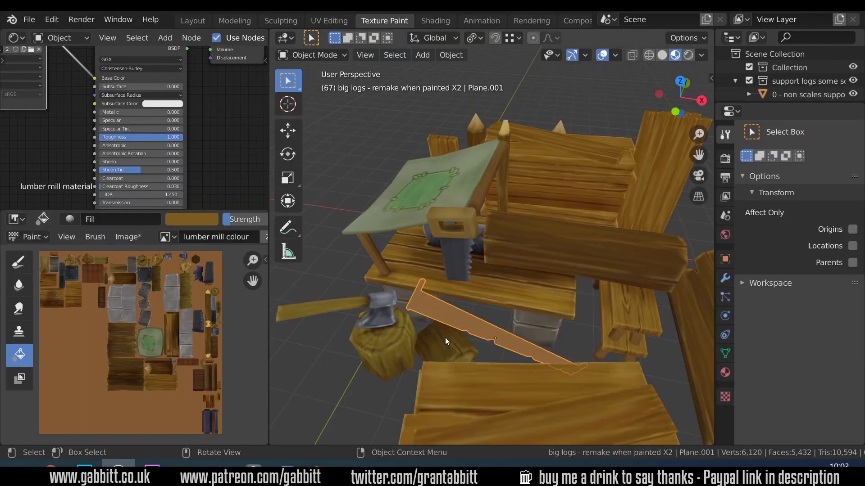
- Isolate the large unpainted saw beside the workbench and switch it to Texture Paint mode with its blade faces masked for painting
middle_click_drag(445, 336, 542, 247)
key("KP_Divide")
key("Tab")
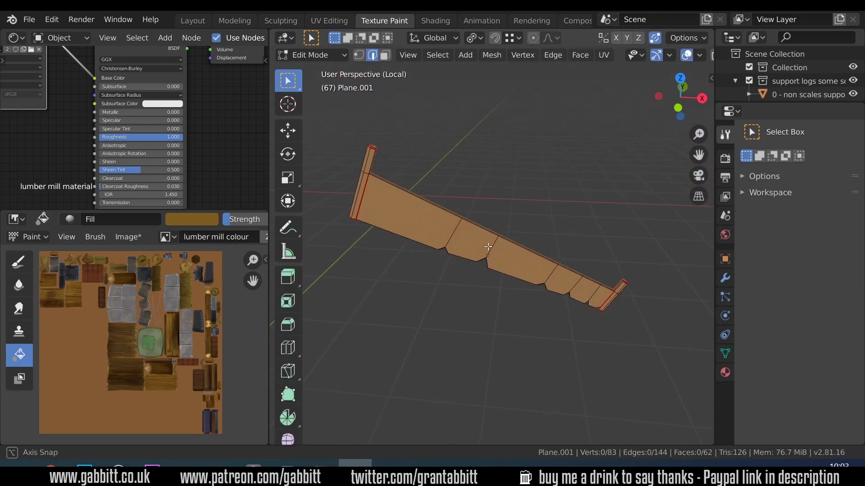
left_click(311, 55)
left_click(316, 144)
scroll(793, 396, "down", 5)
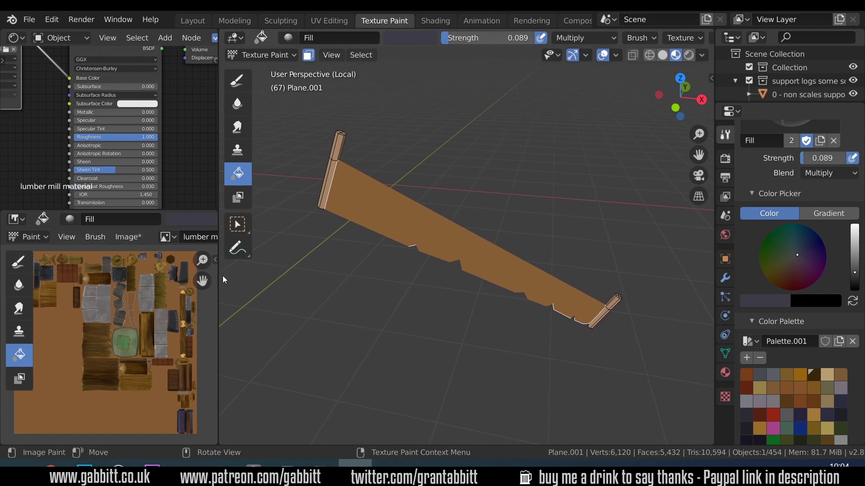
- Fill the large saw's masked blade with a palette colour using the Fill tool in Mix mode at strength 0.426
left_click(829, 201)
left_click(745, 212)
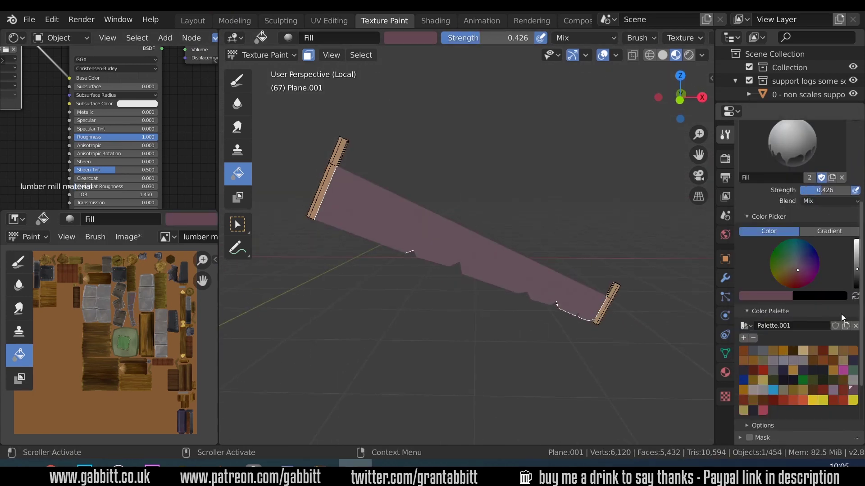
left_click(853, 383)
key("d")
mouse_move(585, 326)
middle_mouse_down()
mouse_move(533, 135)
mouse_move(424, 289)
mouse_move(467, 226)
middle_mouse_up()
middle_click_drag(495, 354, 606, 302)
- Adjust the blade's face selection and paint the blade grey with dark marks near its teeth using a 10 px Mix brush at strength 0.848
key("Tab")
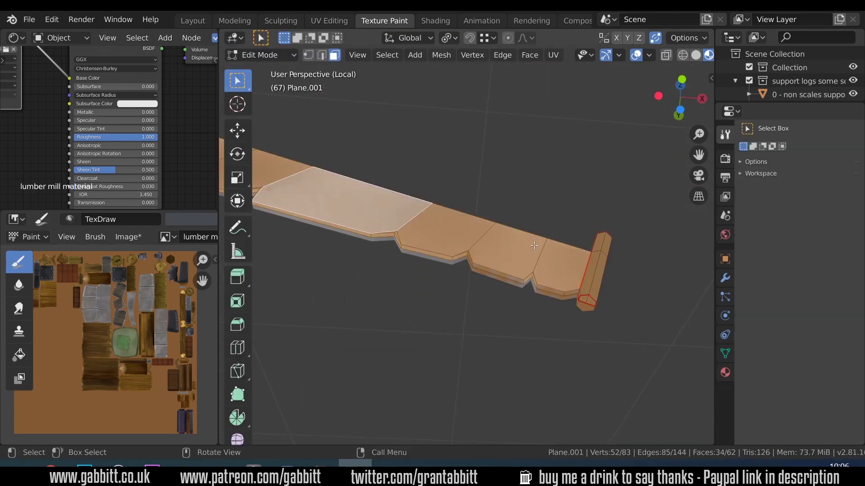
mouse_move(525, 226)
middle_mouse_down()
mouse_move(468, 243)
mouse_move(347, 170)
mouse_move(496, 212)
middle_mouse_up()
key("Tab")
mouse_move(610, 118)
middle_mouse_down()
mouse_move(532, 222)
mouse_move(469, 170)
mouse_move(474, 223)
mouse_move(506, 332)
mouse_move(614, 247)
mouse_move(425, 248)
mouse_move(481, 294)
mouse_move(417, 269)
mouse_move(462, 285)
mouse_move(470, 364)
mouse_move(594, 290)
mouse_move(583, 359)
middle_mouse_up()
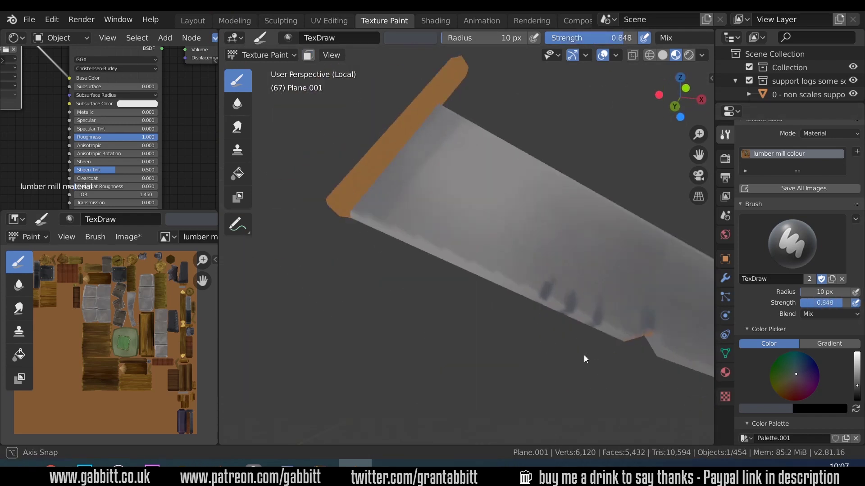
- Locate the saw blade's UV island on the lumber mill colour image and paint dark tooth marks along its edge with a 2 px Mix brush
key("Tab")
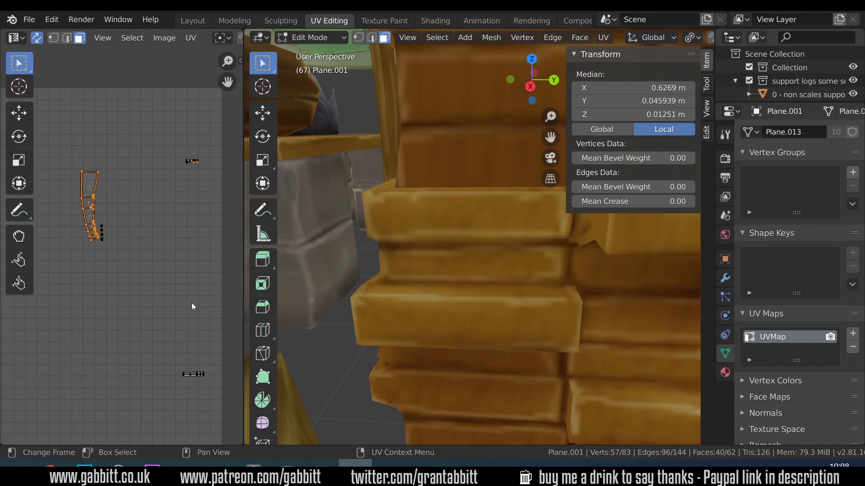
key("Tab")
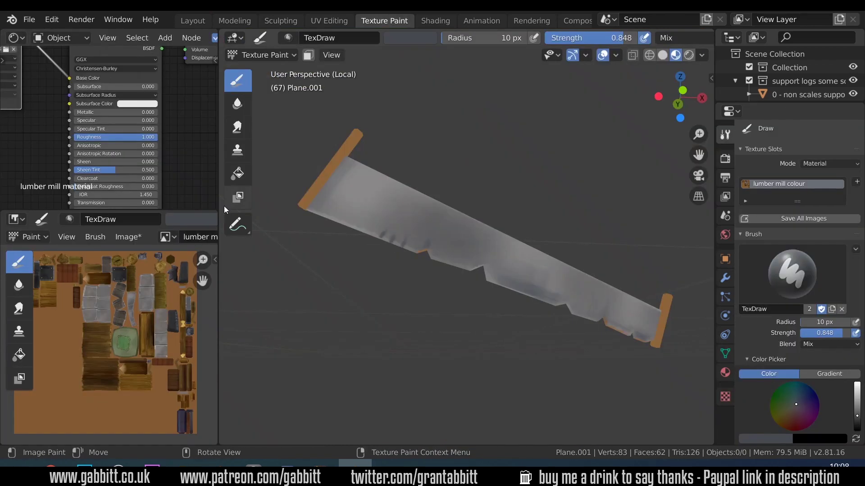
scroll(169, 309, "up", 5)
key("ctrl+space")
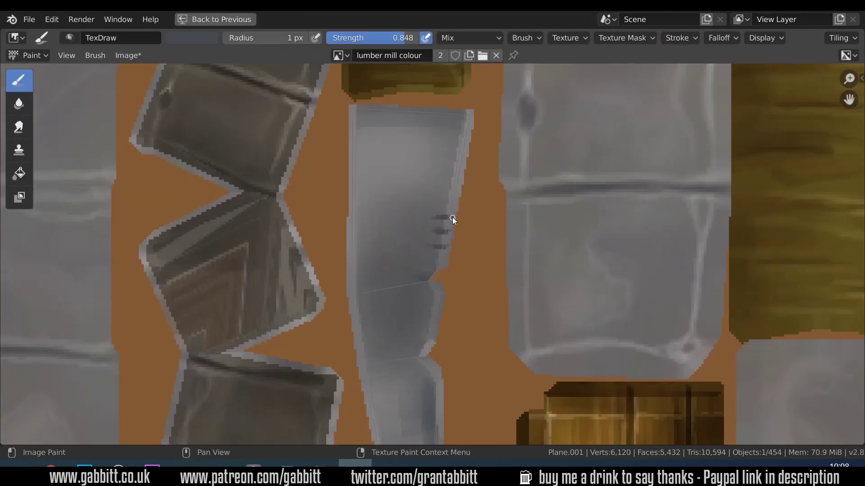
scroll(437, 276, "down", 6, "shift")
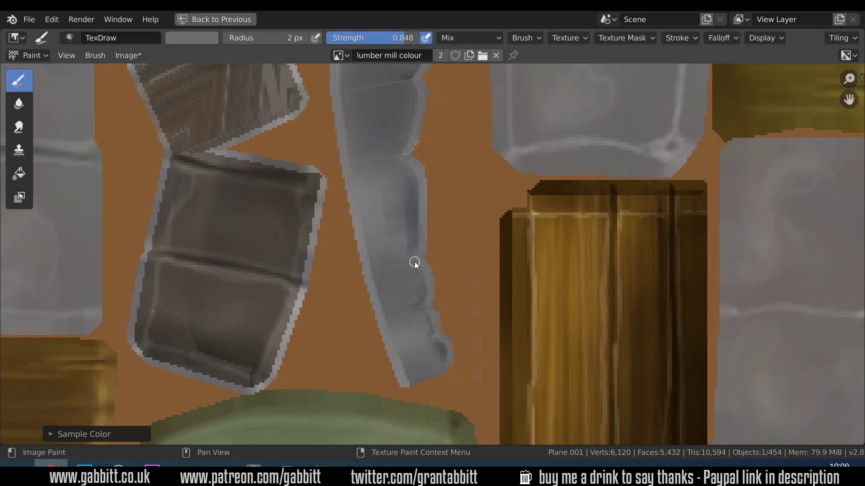
left_click_drag(407, 159, 397, 169)
scroll(419, 180, "up", 1, "shift")
key("ctrl+space")
key("ctrl+space")
- Darken the brush colour and deepen the tooth marks along the whole serrated blade edge on the texture image at strength 0.848
key("n")
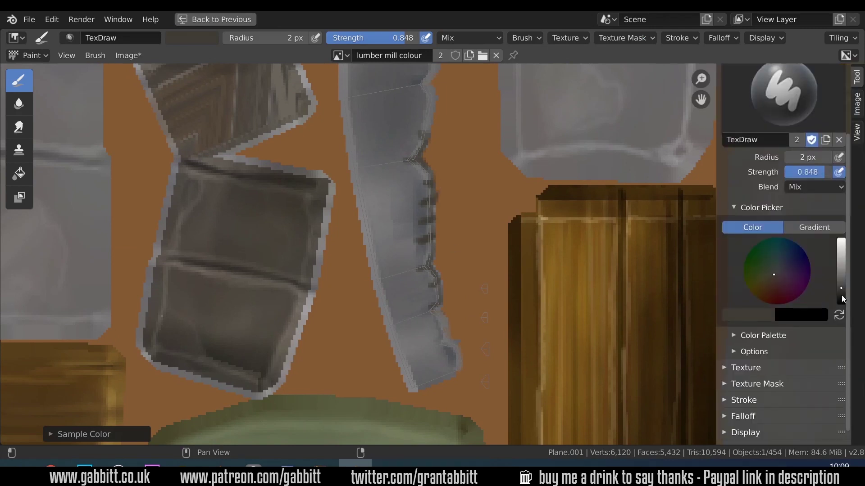
left_click(841, 296)
scroll(421, 128, "up", 4, "shift")
mouse_move(439, 182)
left_mouse_down()
mouse_move(437, 131)
mouse_move(441, 151)
left_mouse_up()
scroll(436, 132, "up", 2, "shift")
scroll(441, 151, "up", 1, "shift")
left_click_drag(433, 76, 422, 158)
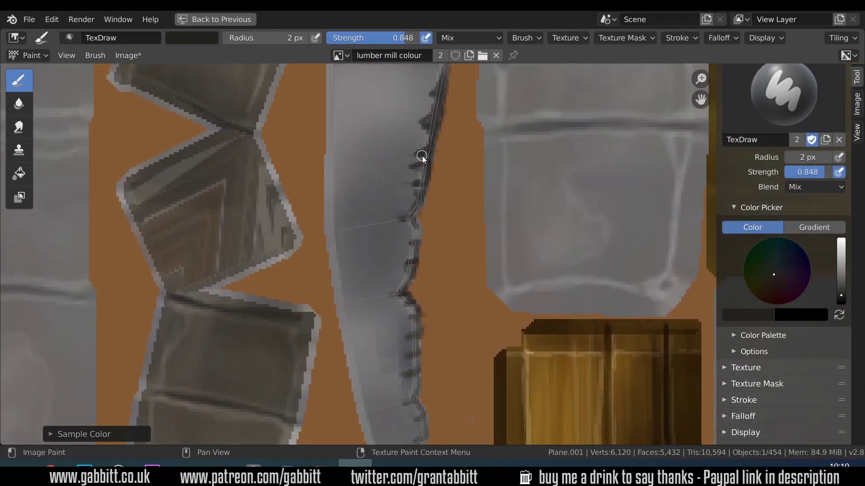
scroll(422, 180, "up", 5, "shift")
- Blend the dark tooth marks into the saw blade on the model with a 44 px Smear brush at strength 0.660
key("ctrl+space")
key("ctrl+space")
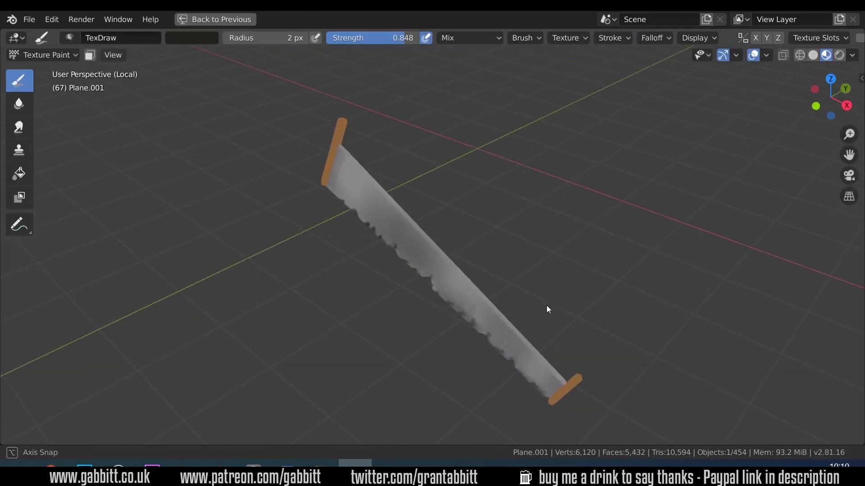
scroll(547, 306, "up", 6)
key("shift+space")
key("s")
scroll(436, 360, "down", 12)
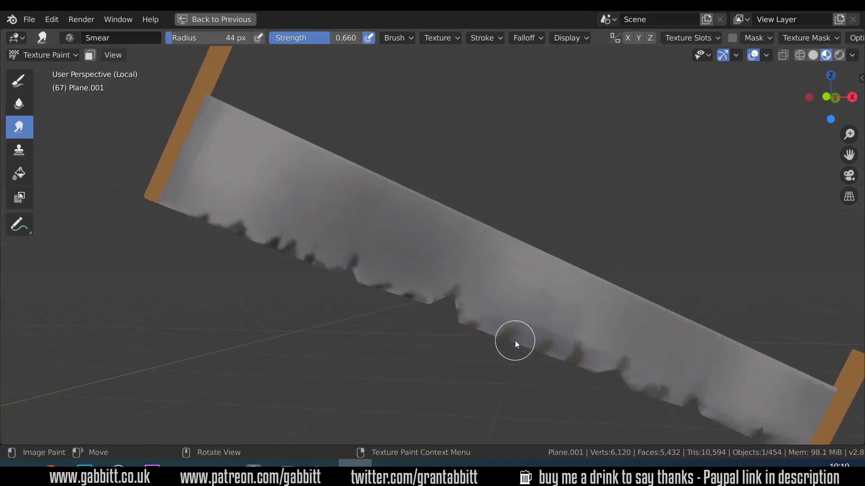
- Retouch the blade's dark toothed edge on the texture image with a 2 px Draw brush at strength 0.848
key("ctrl+space")
key("ctrl+space")
key("shift+space")
key("d")
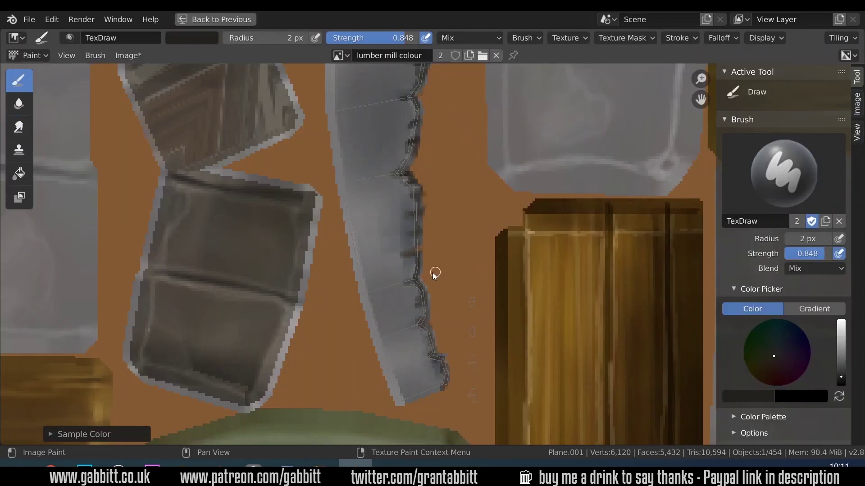
key("ctrl+space")
- Paint wood tones on the saw's handles with an 8 px Mix brush at strength 0.348, and colour their small end caps on the texture image
scroll(401, 203, "up", 6)
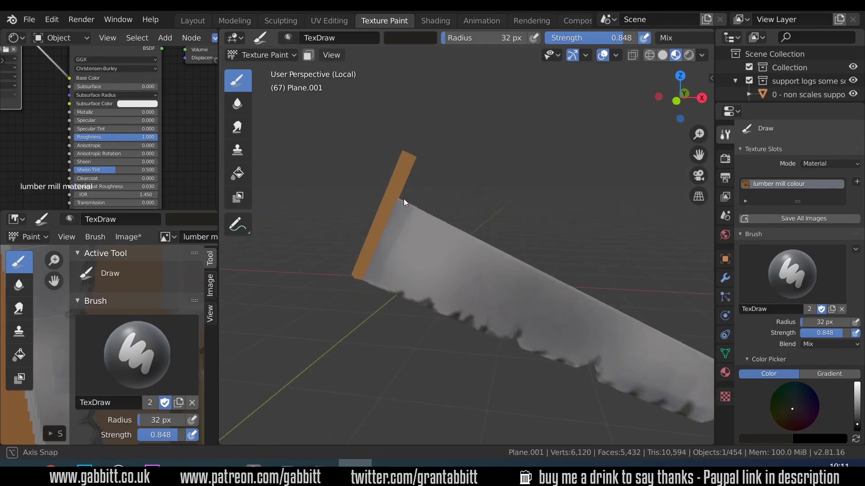
scroll(527, 355, "down", 3)
middle_click_drag(527, 355, 639, 325)
scroll(807, 300, "down", 5)
mouse_move(519, 312)
middle_mouse_down()
mouse_move(549, 289)
mouse_move(596, 199)
middle_mouse_up()
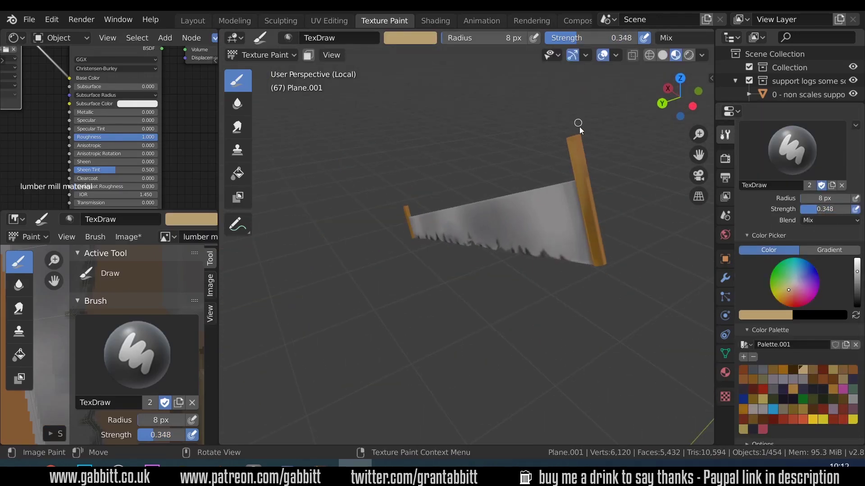
scroll(390, 201, "up", 2)
key("ctrl+space")
scroll(354, 293, "up", 5)
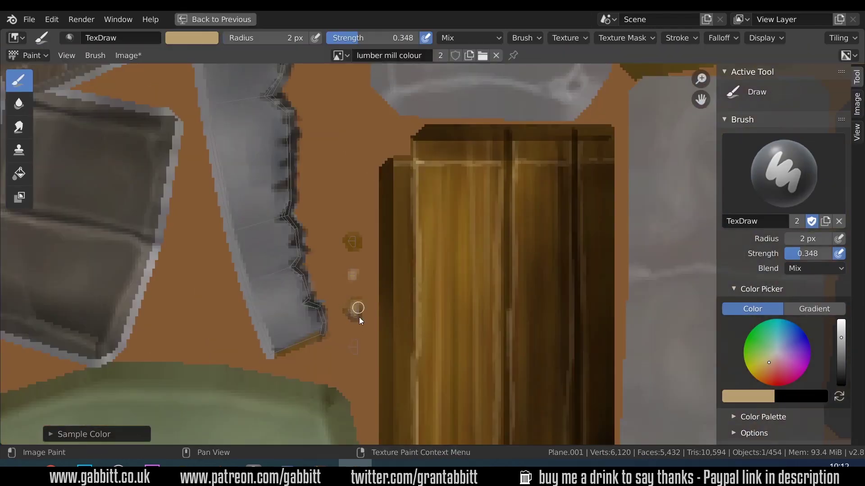
key("ctrl+space")
- Leave the saw's isolated view, select the jagged ground planks of the wooden-fenced mill and switch them to Texture Paint mode
scroll(560, 315, "down", 3)
key("KP_Divide")
scroll(477, 301, "down", 3)
mouse_move(476, 301)
middle_mouse_down()
mouse_move(631, 293)
mouse_move(599, 291)
middle_mouse_up()
key("ctrl+Tab")
left_click(569, 288)
key("ctrl+space")
scroll(570, 288, "up", 3)
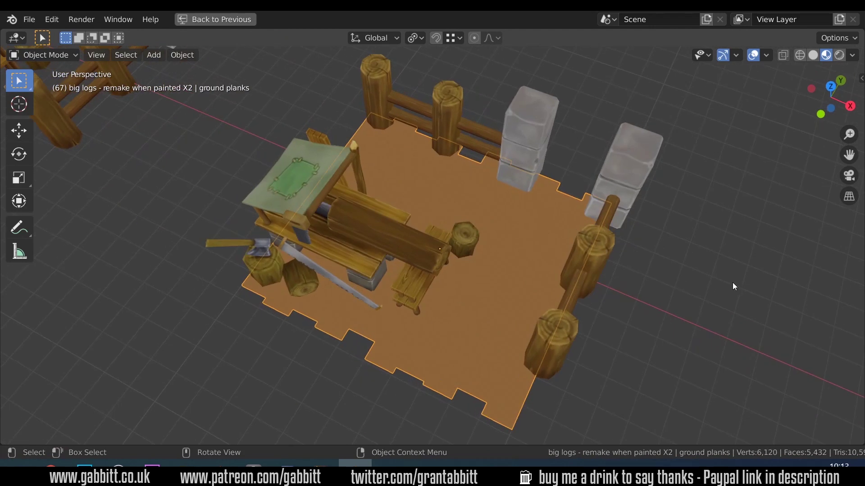
key("ctrl+space")
key("ctrl+Tab")
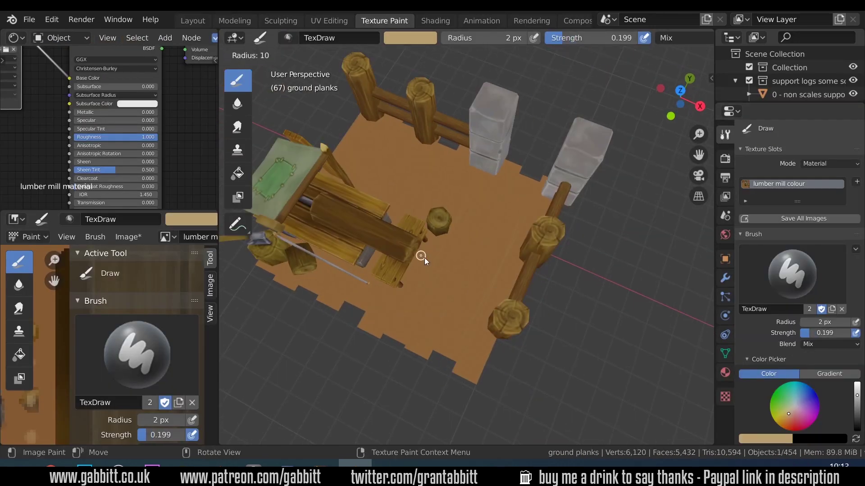
- Paint light and dark wood grain along the ground planks with a 7 px Mix brush at strength 0.199
mouse_move(453, 394)
middle_mouse_down()
mouse_move(544, 244)
mouse_move(506, 343)
middle_mouse_up()
key("s")
scroll(506, 343, "up", 4)
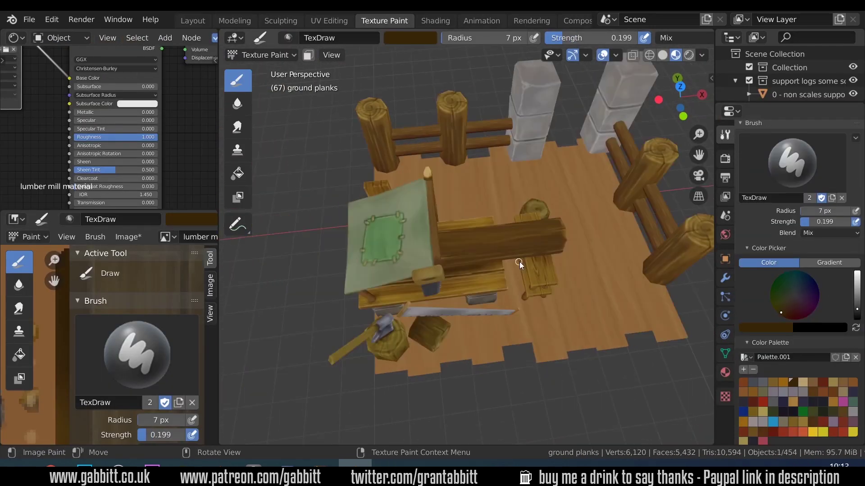
scroll(517, 394, "down", 5, "shift")
mouse_move(412, 314)
middle_mouse_down()
mouse_move(477, 270)
mouse_move(492, 301)
middle_mouse_up()
key("s")
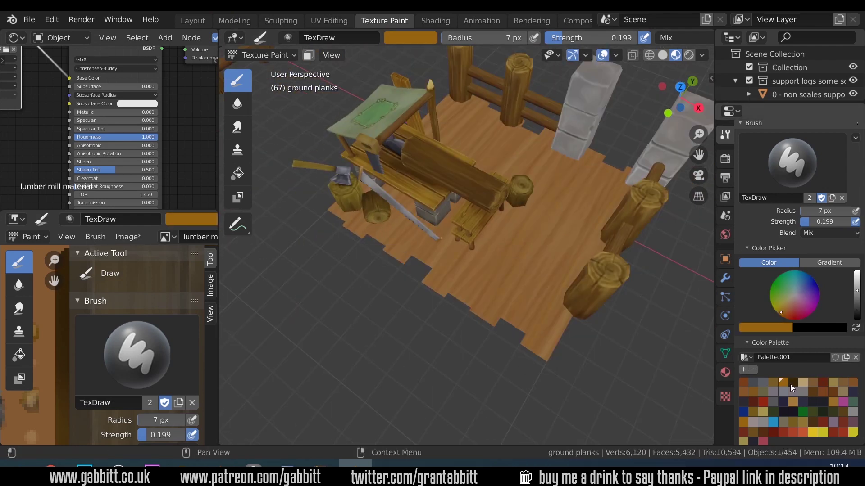
middle_click_drag(477, 188, 455, 189)
- Isolate the ground planks and darken the gaps and grain lines with a 4 px dark brown brush in Multiply mode at strength 0.199
left_click(831, 232)
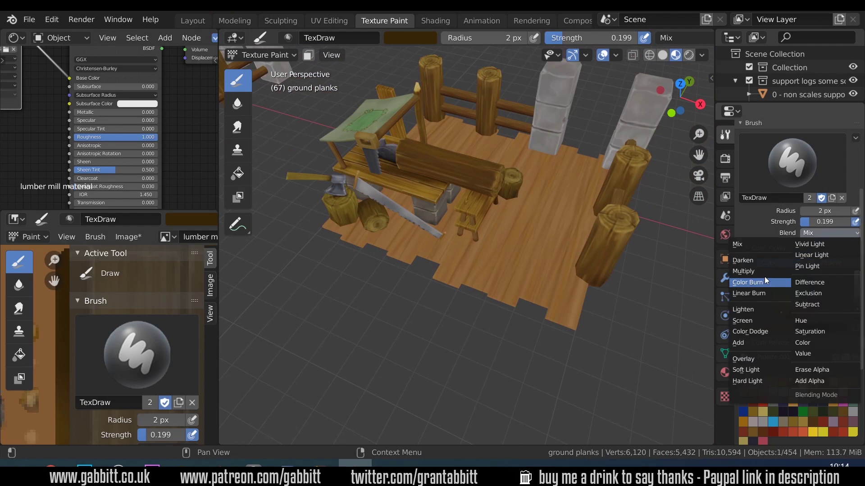
left_click(764, 277)
scroll(505, 334, "up", 3)
middle_click_drag(509, 225, 415, 328)
middle_click_drag(403, 290, 469, 200)
scroll(422, 240, "up", 3)
key("KP_Divide")
middle_click_drag(439, 229, 533, 352)
mouse_move(407, 377)
middle_mouse_down()
mouse_move(467, 337)
mouse_move(550, 377)
middle_mouse_up()
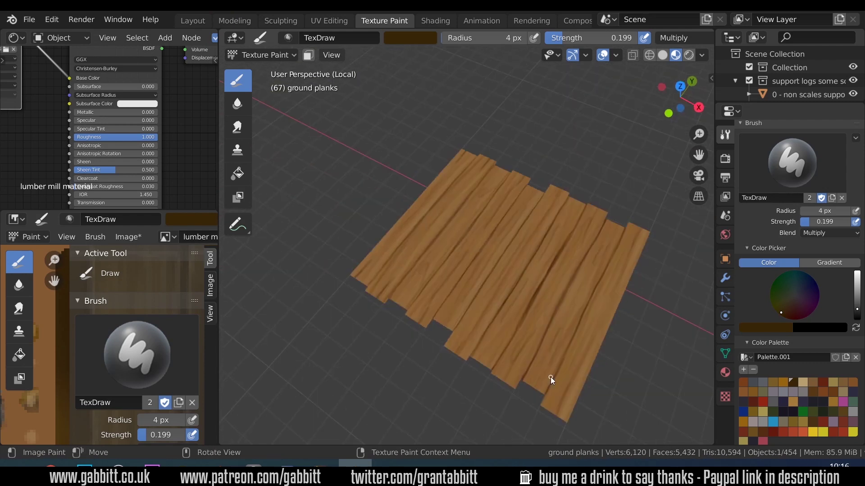
- Return to the full scene and fill the ground planks with the orange-brown palette colour in Multiply mode at strength 0.264
key("KP_Divide")
key("shift+space")
key("f")
left_click(782, 370)
mouse_move(590, 355)
middle_mouse_down()
mouse_move(516, 309)
mouse_move(586, 302)
middle_mouse_up()
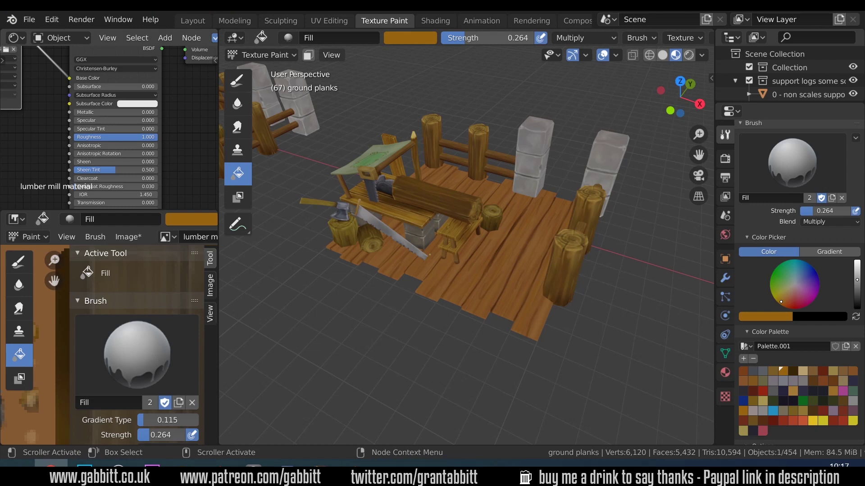
scroll(429, 254, "up", 5)
- Paint tan highlights along the ground planks' edges and grain with a 9 px Mix brush at strength 0.199
key("shift+space")
key("d")
middle_click_drag(429, 254, 499, 309)
scroll(386, 281, "up", 4)
mouse_move(386, 281)
middle_mouse_down()
mouse_move(618, 324)
mouse_move(479, 289)
mouse_move(556, 302)
mouse_move(544, 325)
mouse_move(442, 273)
mouse_move(499, 299)
middle_mouse_up()
key("bracketright")
key("bracketright")
key("bracketright")
key("bracketright")
scroll(499, 299, "up", 2)
middle_click_drag(440, 234, 488, 255)
middle_click_drag(347, 252, 299, 256)
key("KP_Divide")
scroll(573, 319, "down", 4)
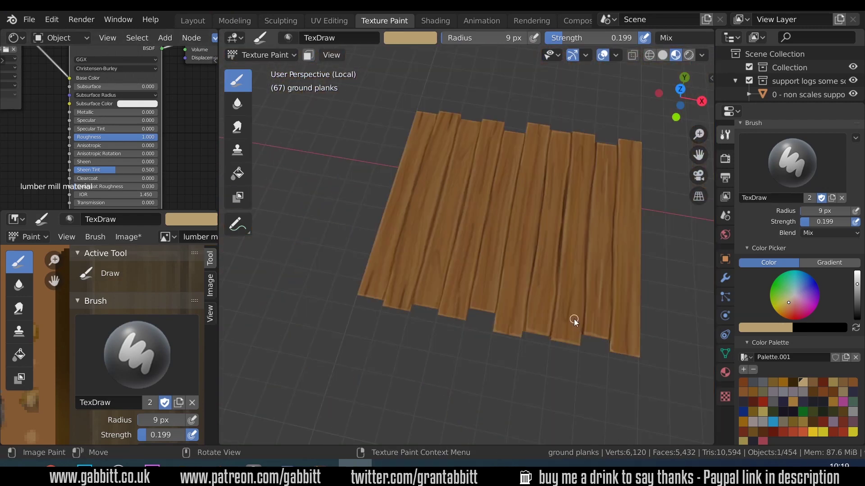
- Soften the ground planks' painted grain with the Smear brush at strength 0.660, adjusting its radius
scroll(359, 172, "up", 5)
key("shift+space")
scroll(487, 323, "down", 4)
middle_click_drag(488, 324, 613, 199)
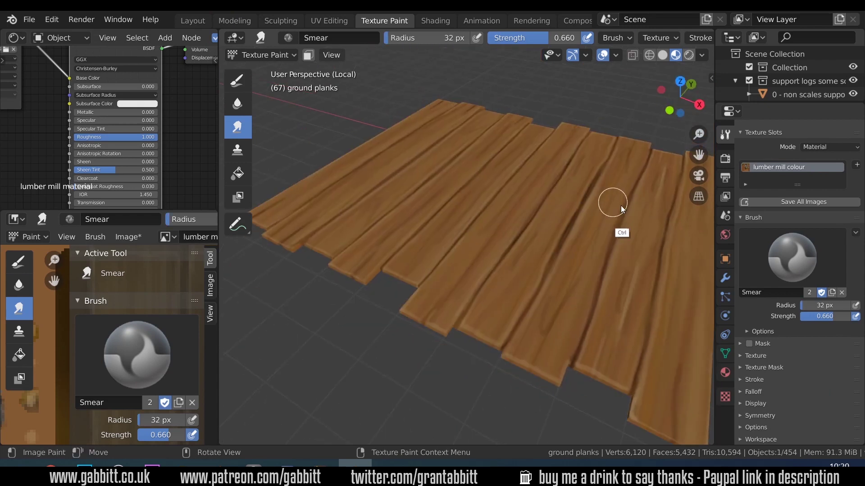
key("f")
left_click(660, 165)
- Shade the ground planks and their sides with the Draw brush in Multiply mode at strength 0.199, enlarging its radius to 88 px
key("shift+space")
left_click(829, 279)
left_click(702, 313)
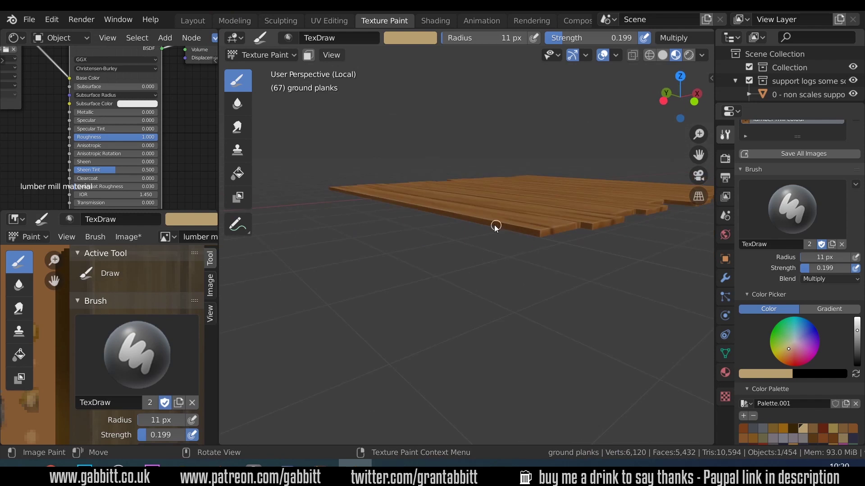
scroll(598, 268, "up", 2)
key("f")
mouse_move(598, 269)
middle_mouse_down()
mouse_move(553, 350)
mouse_move(526, 274)
middle_mouse_up()
left_click(587, 335)
scroll(555, 334, "down", 3)
middle_click_drag(475, 195, 631, 315)
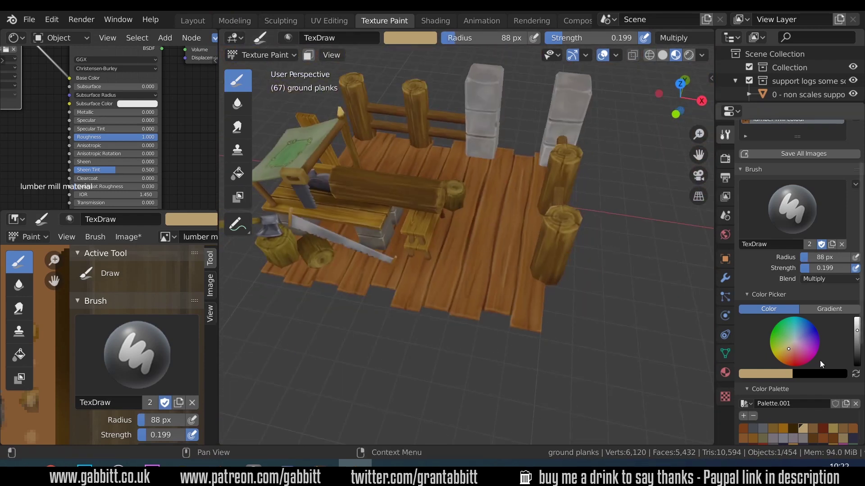
- Tint the ground planks with an ochre fill in Color blend mode at strength 0.167
middle_click_drag(332, 257, 518, 313, "ctrl")
key("shift+space")
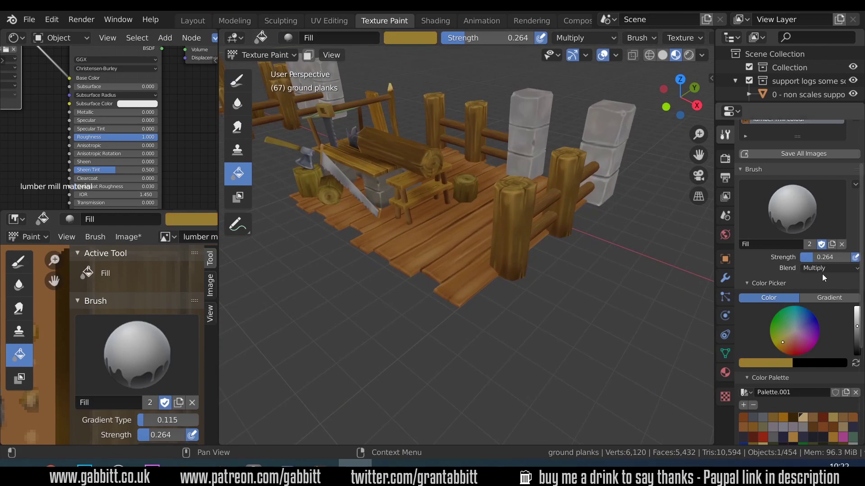
left_click(831, 268)
left_click(815, 318)
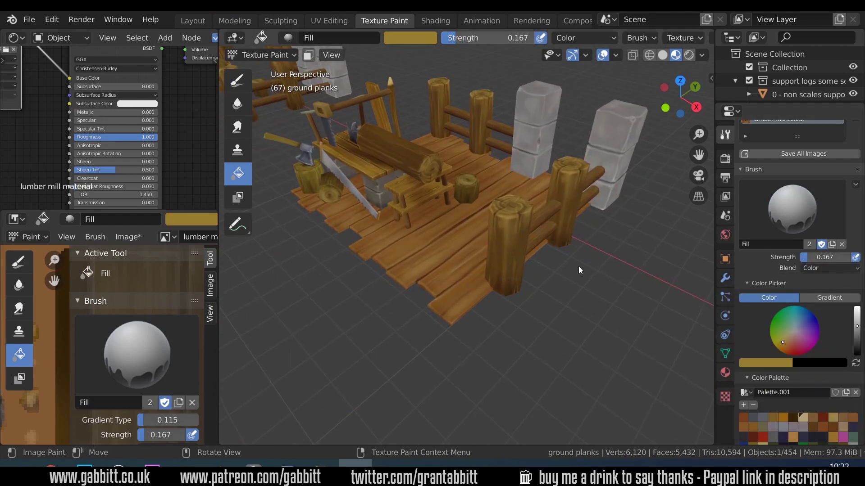
- Select the unpainted square floor of the stone-walled mill and switch it to Texture Paint mode
scroll(562, 286, "down", 8)
mouse_move(552, 285)
middle_mouse_down()
mouse_move(563, 306)
mouse_move(601, 287)
mouse_move(615, 314)
mouse_move(599, 342)
middle_mouse_up()
key("ctrl+Tab")
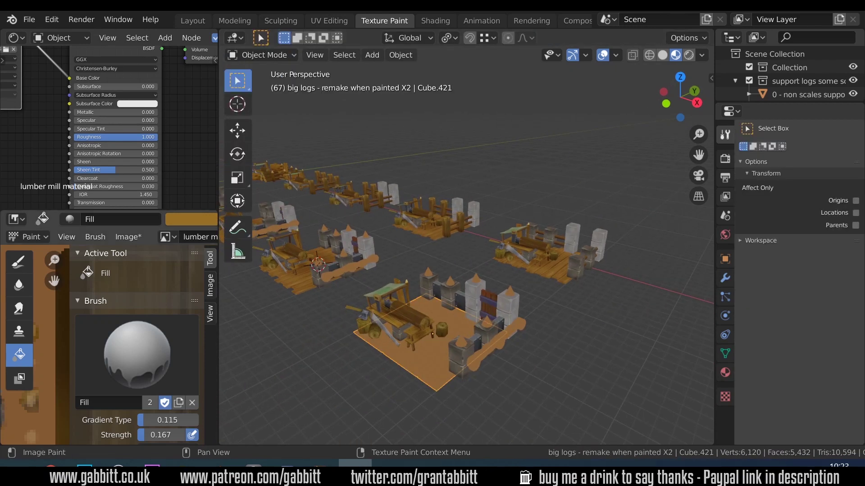
key("ctrl+space")
scroll(557, 256, "up", 4)
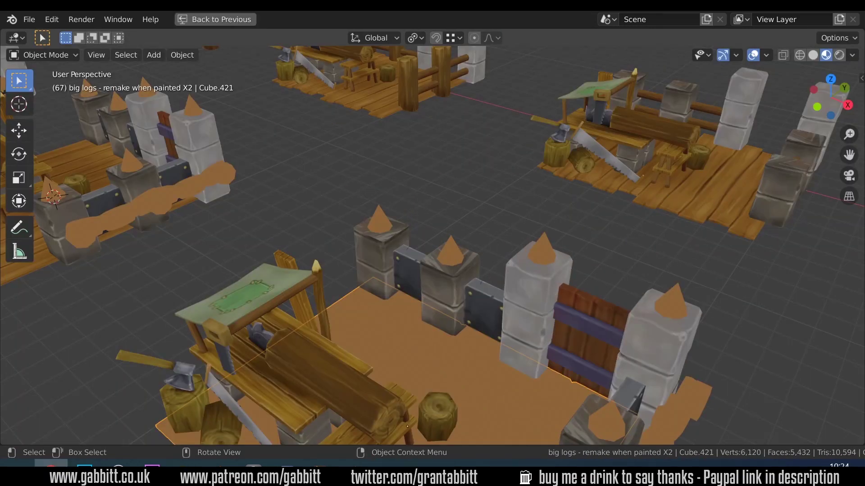
key("ctrl+space")
left_click(257, 54)
left_click(270, 142)
- Paint mottled grey-brown stone tones over the square floor in Mix mode
mouse_move(541, 319)
middle_mouse_down()
mouse_move(509, 285)
mouse_move(563, 298)
mouse_move(531, 229)
middle_mouse_up()
key("shift+space")
left_click(816, 151)
left_click(737, 162)
mouse_move(608, 252)
middle_mouse_down()
mouse_move(418, 278)
mouse_move(502, 231)
mouse_move(583, 287)
mouse_move(408, 233)
middle_mouse_up()
key("f")
left_click(408, 233)
- Outline large paving slabs on the floor with a dark 6 px Mix brush at strength 0.199, working from the top view
mouse_move(478, 199)
middle_mouse_down()
mouse_move(465, 267)
mouse_move(499, 257)
mouse_move(550, 282)
mouse_move(507, 324)
mouse_move(414, 346)
middle_mouse_up()
left_click(811, 319)
key("f")
left_click(500, 324)
key("KP_7")
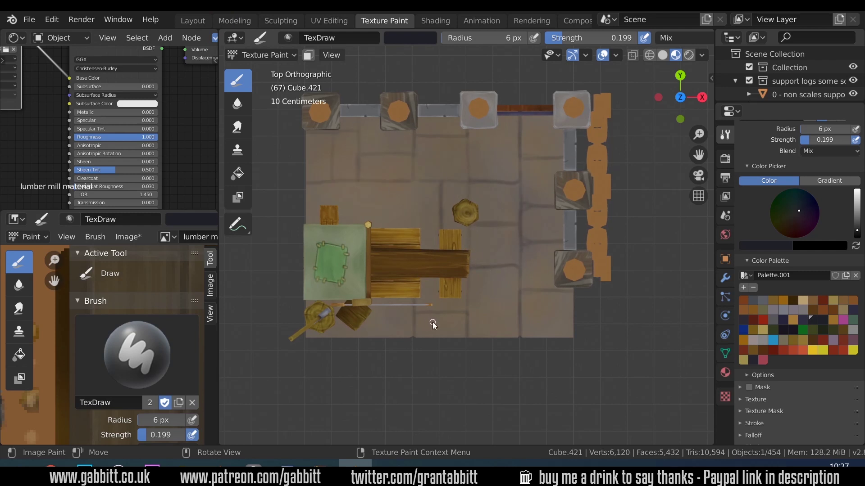
- Isolate the floor, add smaller paving stones, and shade and lighten them with a 28 px brush in Multiply and Screen modes
key("KP_Divide")
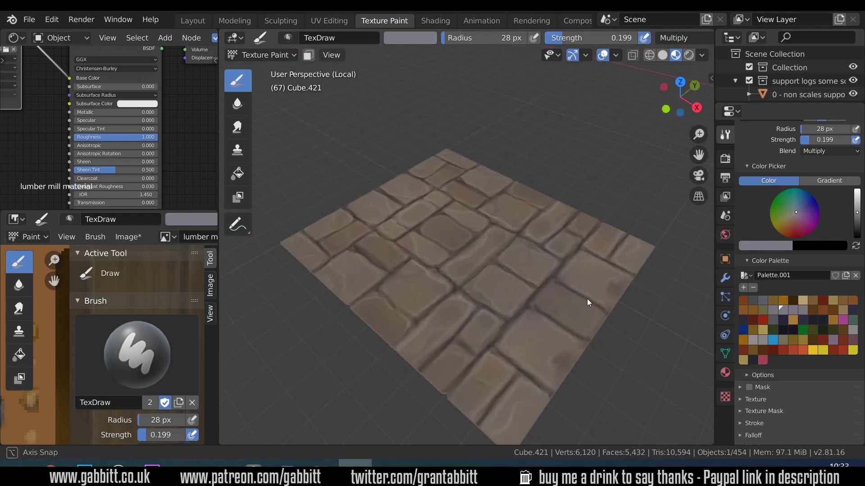
middle_click_drag(455, 316, 495, 297)
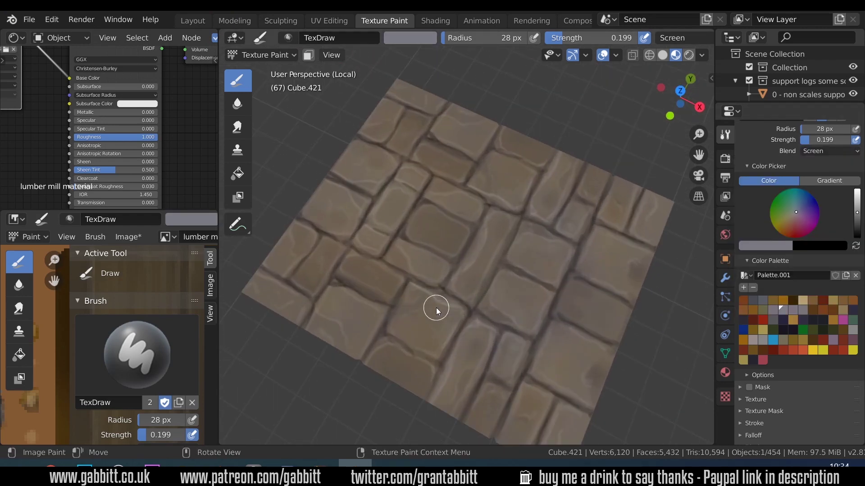
middle_click_drag(343, 310, 589, 323)
- Deepen the dark joints between the paving stones with an 8 px Multiply brush at strength 0.199
left_click(831, 150)
left_click(743, 185)
mouse_move(518, 325)
middle_mouse_down()
mouse_move(484, 353)
mouse_move(556, 353)
mouse_move(439, 297)
mouse_move(465, 355)
mouse_move(438, 266)
mouse_move(558, 315)
mouse_move(536, 276)
mouse_move(614, 332)
mouse_move(410, 322)
middle_mouse_up()
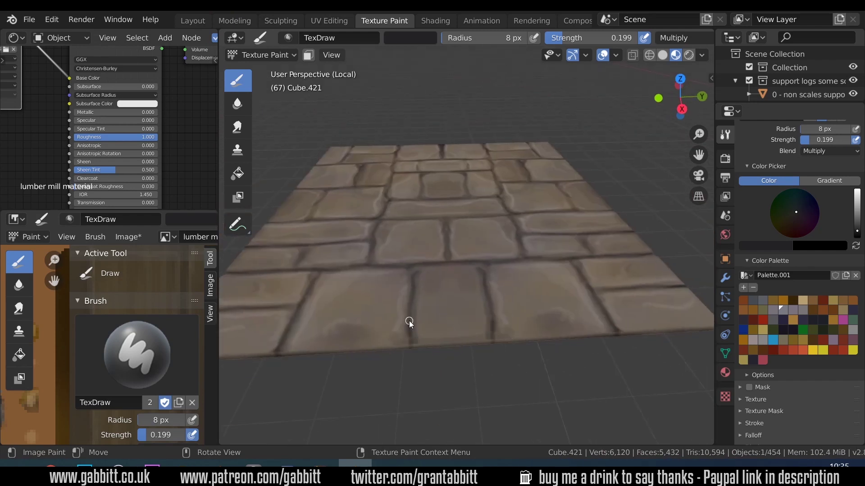
- Highlight the paving stones with a pale 17 px brush in Screen mode at strength 0.199
left_click(831, 151)
left_click(760, 239)
scroll(792, 270, "up", 5)
mouse_move(528, 324)
middle_mouse_down()
mouse_move(465, 334)
mouse_move(535, 355)
mouse_move(432, 308)
mouse_move(548, 274)
mouse_move(523, 260)
mouse_move(571, 325)
mouse_move(533, 284)
mouse_move(494, 296)
mouse_move(537, 299)
mouse_move(467, 280)
mouse_move(533, 342)
mouse_move(575, 332)
middle_mouse_up()
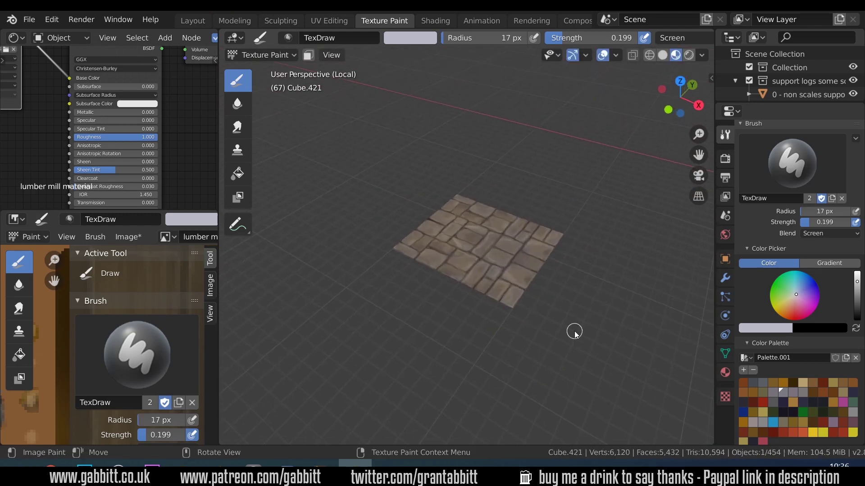
- Return from the isolated floor to the full scene and fit the whole texture in the image editor
key("KP_Divide")
key("n")
key("Home")
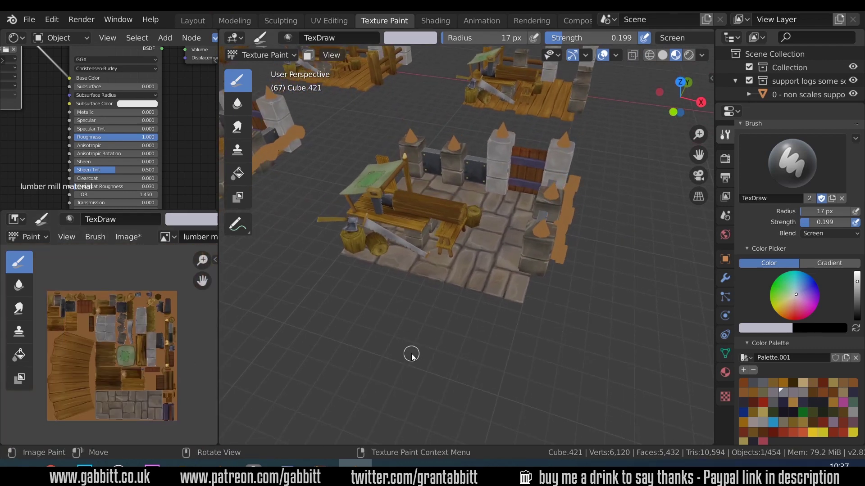
middle_click_drag(459, 318, 572, 277)
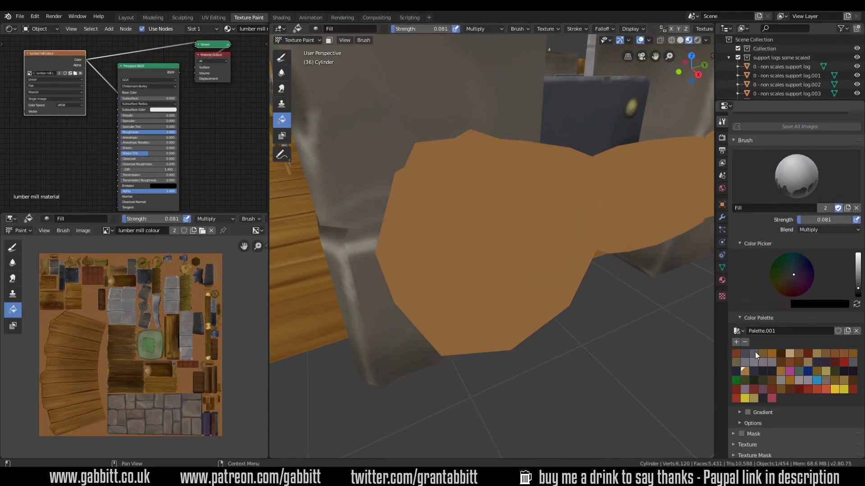
- Fill the bolt cylinder's end face on the stone post with dark slate grey and smear its shading
left_click_drag(532, 252, 560, 271)
mouse_move(560, 270)
middle_mouse_down()
mouse_move(483, 283)
mouse_move(523, 277)
middle_mouse_up()
mouse_move(522, 277)
middle_mouse_down()
mouse_move(508, 268)
mouse_move(421, 286)
mouse_move(510, 282)
middle_mouse_up()
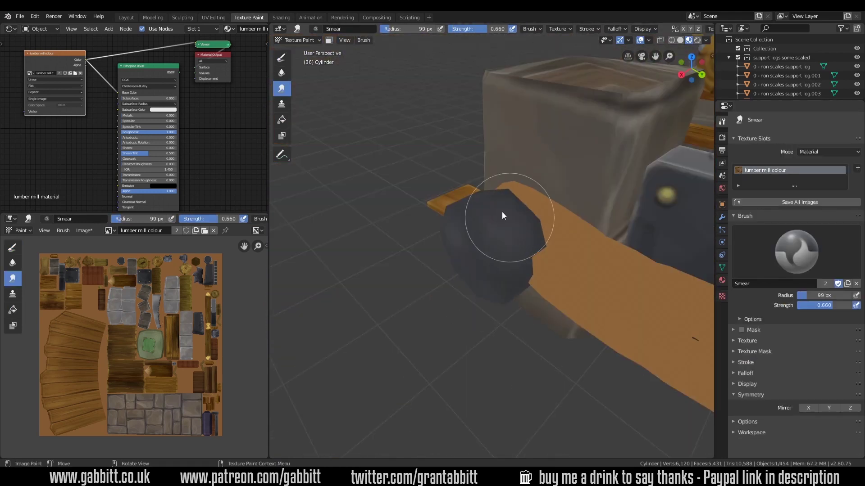
middle_click_drag(502, 212, 498, 228)
- Paint a dark ring on the bolt's end face with an 18 px Multiply brush at strength 0.508
left_click(828, 316)
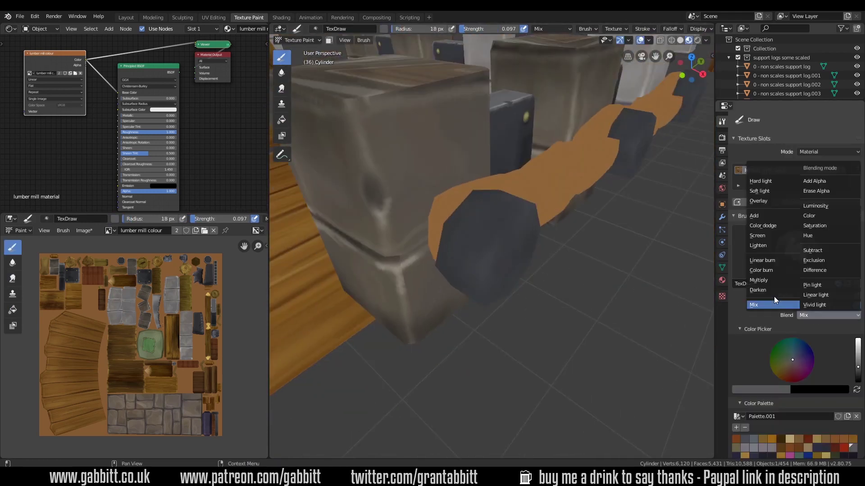
left_click(758, 280)
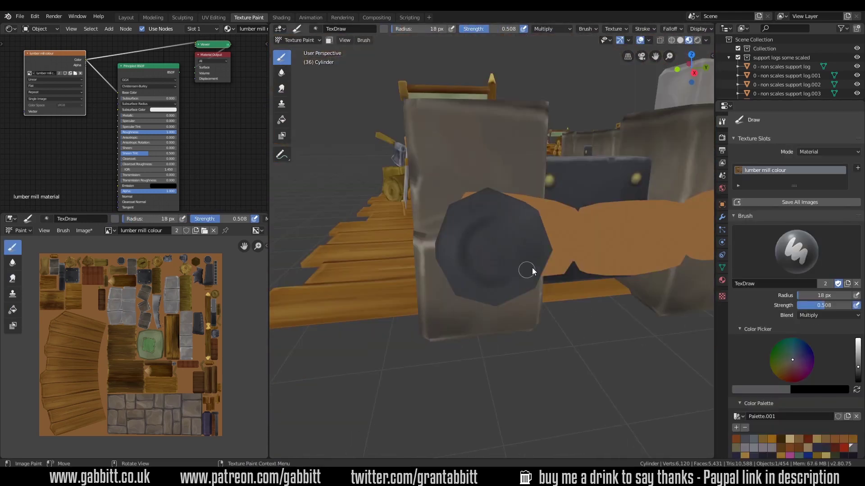
middle_click_drag(532, 268, 496, 220)
scroll(496, 220, "down", 3)
scroll(480, 251, "up", 3)
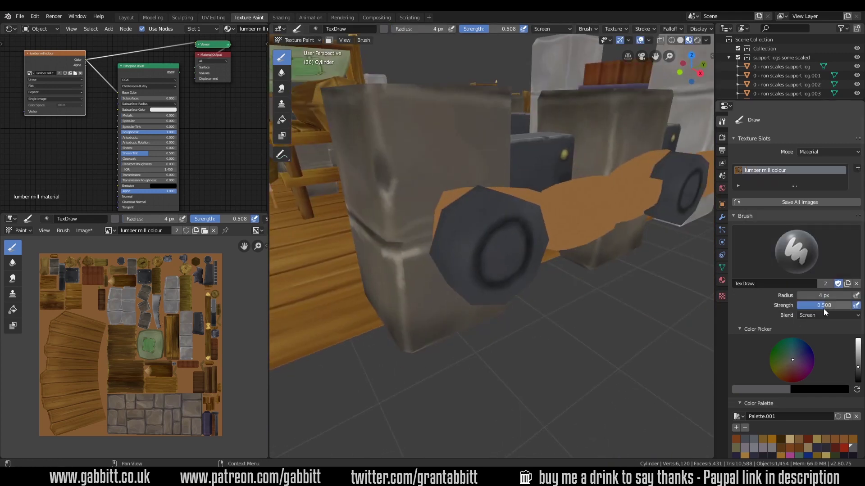
- Lighten the bolt's sides and rim edges in Screen mode at strength 0.508 with 47 px and 9 px brushes
mouse_move(518, 216)
middle_mouse_down()
mouse_move(513, 209)
mouse_move(467, 283)
mouse_move(505, 271)
mouse_move(539, 277)
mouse_move(502, 212)
middle_mouse_up()
key("f")
left_click(502, 203)
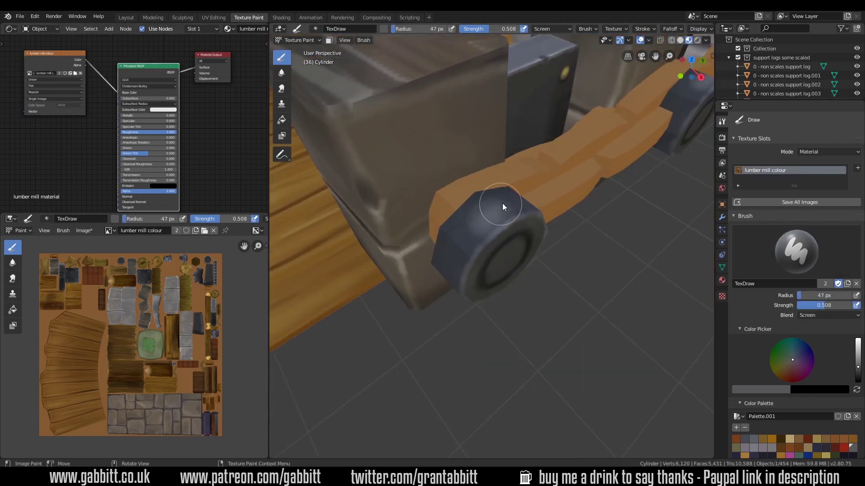
key("KP_Divide")
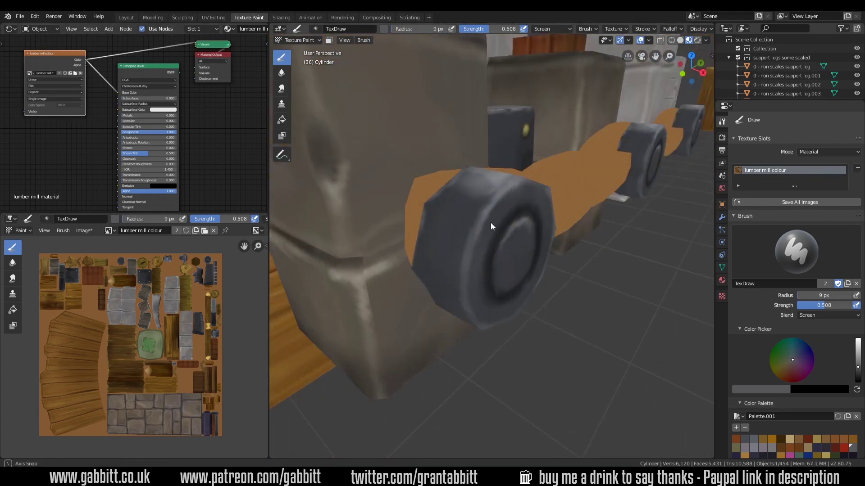
mouse_move(446, 280)
middle_mouse_down()
mouse_move(499, 289)
mouse_move(475, 266)
mouse_move(604, 221)
mouse_move(495, 251)
mouse_move(455, 211)
middle_mouse_up()
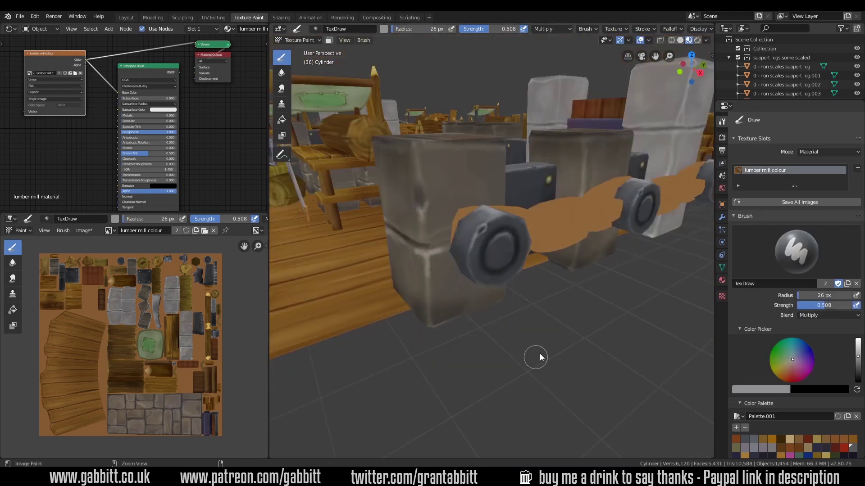
- Switch to Object Mode and select the unpainted chain link piece between the bolts
mouse_move(539, 353)
middle_mouse_down()
mouse_move(549, 331)
mouse_move(554, 350)
mouse_move(528, 262)
mouse_move(486, 298)
mouse_move(507, 284)
mouse_move(606, 322)
mouse_move(492, 239)
mouse_move(499, 271)
mouse_move(512, 267)
middle_mouse_up()
scroll(528, 261, "up", 5)
scroll(512, 266, "down", 5)
left_click(298, 40)
left_click(299, 50)
left_click(450, 261)
mouse_move(450, 261)
middle_mouse_down()
mouse_move(491, 285)
mouse_move(511, 315)
mouse_move(529, 294)
mouse_move(436, 299)
mouse_move(461, 307)
mouse_move(447, 358)
mouse_move(496, 355)
mouse_move(415, 423)
mouse_move(434, 266)
mouse_move(421, 315)
middle_mouse_up()
left_click(491, 285)
- Open the chain link's UV islands in the UV Editing workspace over the lumber mill colour texture
key("ctrl+Tab")
key("shift+space")
left_click(214, 17)
scroll(207, 233, "up", 8)
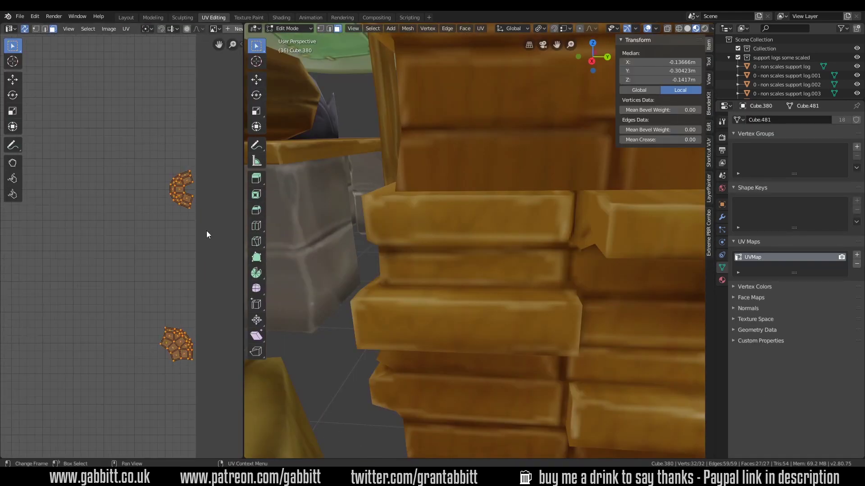
scroll(164, 203, "down", 6)
scroll(186, 235, "up", 2)
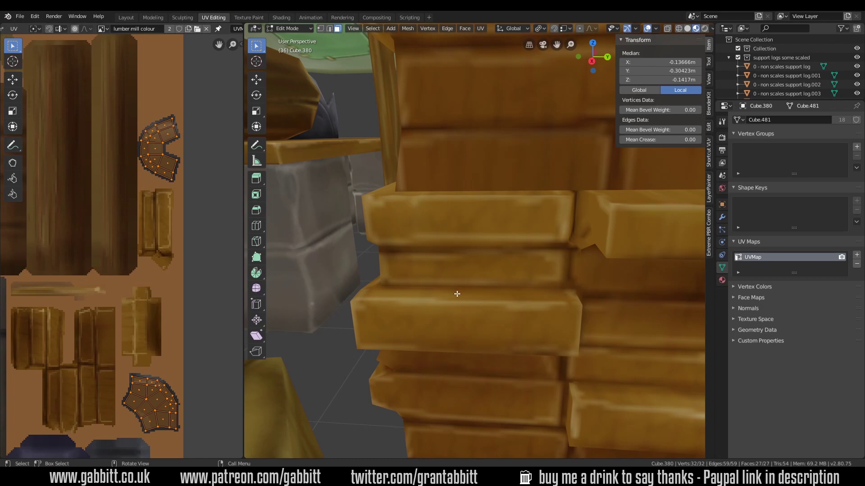
- Paint the upper chain links slate grey in Texture Paint
scroll(457, 294, "down", 8)
middle_click_drag(458, 294, 478, 271)
scroll(478, 270, "up", 10)
key("1")
left_click(490, 254)
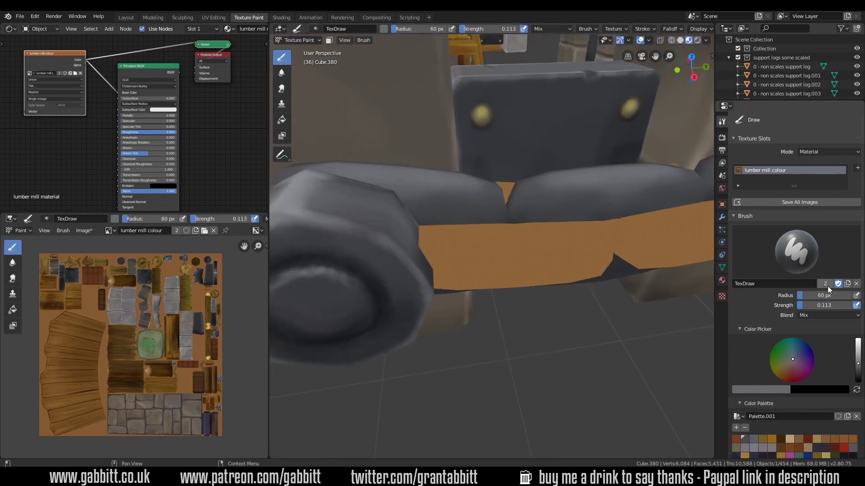
- Isolate a chain link, darken its inner surfaces with a 60 px Mix brush at strength 0.532, and smear the shading
key("KP_Divide")
middle_click_drag(528, 246, 520, 279)
scroll(520, 279, "up", 3)
scroll(380, 250, "down", 3)
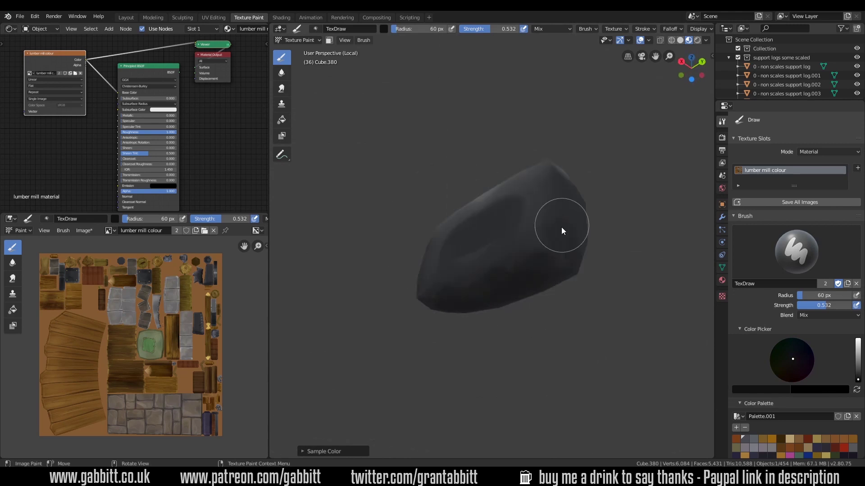
key("shift+space")
middle_click_drag(561, 228, 541, 274)
mouse_move(470, 283)
middle_mouse_down()
mouse_move(525, 253)
mouse_move(426, 224)
mouse_move(445, 197)
mouse_move(537, 204)
middle_mouse_up()
scroll(407, 190, "up", 3)
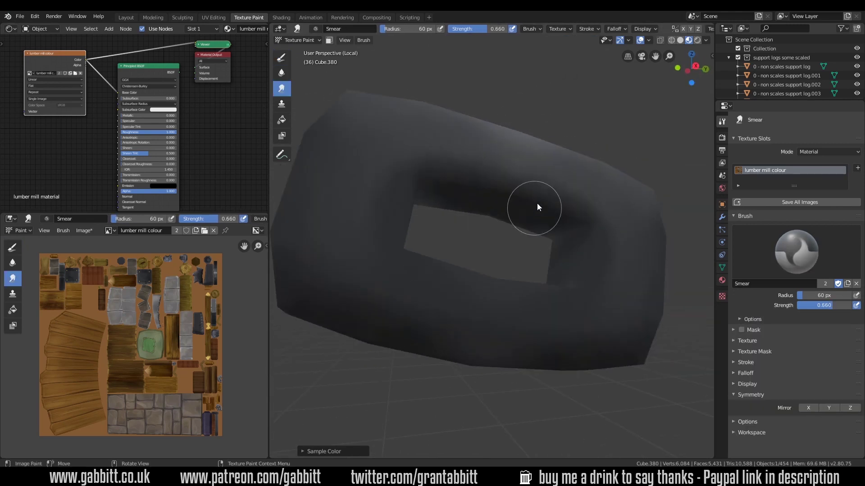
- Return to the full scene, lighten the chain links with a pale 10 px Mix brush, and save the texture image
key("KP_Divide")
scroll(538, 400, "up", 5)
key("shift+space")
mouse_move(349, 110)
middle_mouse_down()
mouse_move(473, 255)
mouse_move(553, 290)
mouse_move(592, 296)
middle_mouse_up()
scroll(478, 250, "down", 5)
key("alt+s")
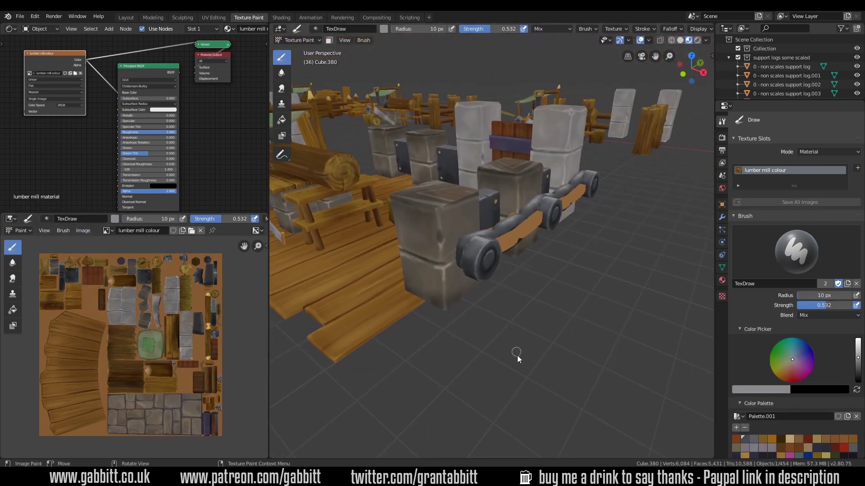
- Select the remaining orange chain links and fill them with dark slate grey in Mix mode at strength 0.540
scroll(517, 358, "up", 3)
scroll(542, 286, "up", 3)
mouse_move(542, 286)
middle_mouse_down()
mouse_move(506, 254)
mouse_move(436, 294)
mouse_move(595, 317)
mouse_move(558, 196)
mouse_move(472, 258)
middle_mouse_up()
scroll(574, 336, "down", 5)
scroll(574, 336, "up", 4)
key("shift+space")
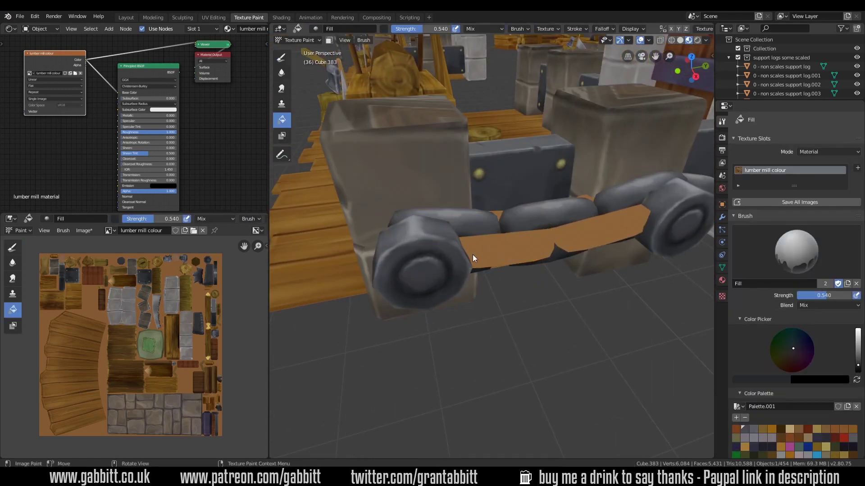
middle_click_drag(303, 98, 440, 253)
scroll(439, 254, "up", 3)
mouse_move(513, 261)
middle_mouse_down()
mouse_move(468, 222)
mouse_move(547, 247)
mouse_move(503, 263)
mouse_move(540, 268)
middle_mouse_up()
- Add light highlights to the chain links and shade their undersides with a 47 px Multiply brush at strength 0.532
left_click(722, 217)
key("s")
mouse_move(433, 189)
middle_mouse_down()
mouse_move(550, 283)
mouse_move(532, 300)
mouse_move(398, 303)
mouse_move(429, 275)
mouse_move(444, 307)
mouse_move(512, 291)
middle_mouse_up()
scroll(532, 300, "down", 3)
scroll(416, 310, "up", 3)
key("shift+space")
left_click(721, 122)
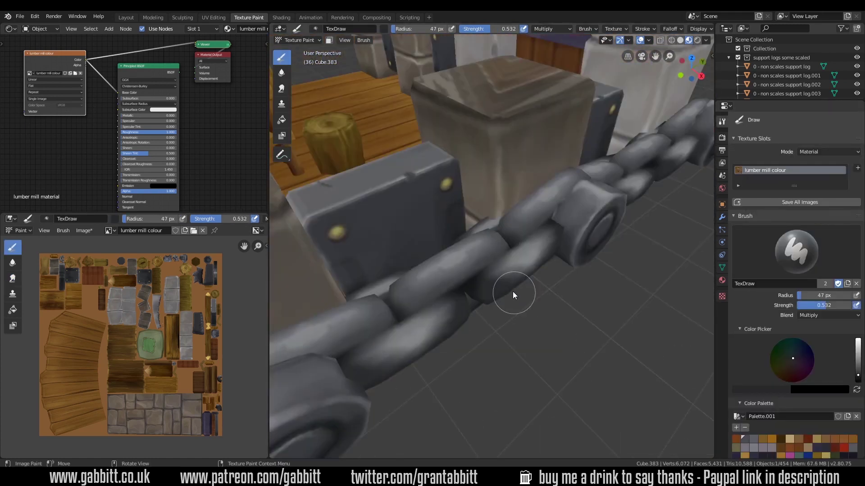
- Deepen the shadows where the chain links overlap with 17 px and 35 px Multiply brushes
scroll(512, 291, "down", 5)
mouse_move(491, 346)
middle_mouse_down()
mouse_move(541, 354)
mouse_move(620, 297)
middle_mouse_up()
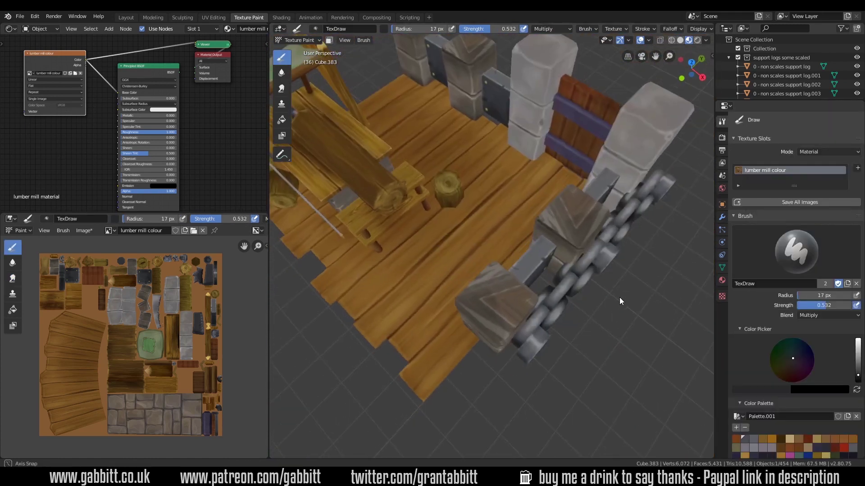
scroll(620, 297, "up", 5)
middle_click_drag(555, 331, 591, 296)
scroll(591, 296, "down", 5)
scroll(571, 371, "up", 5)
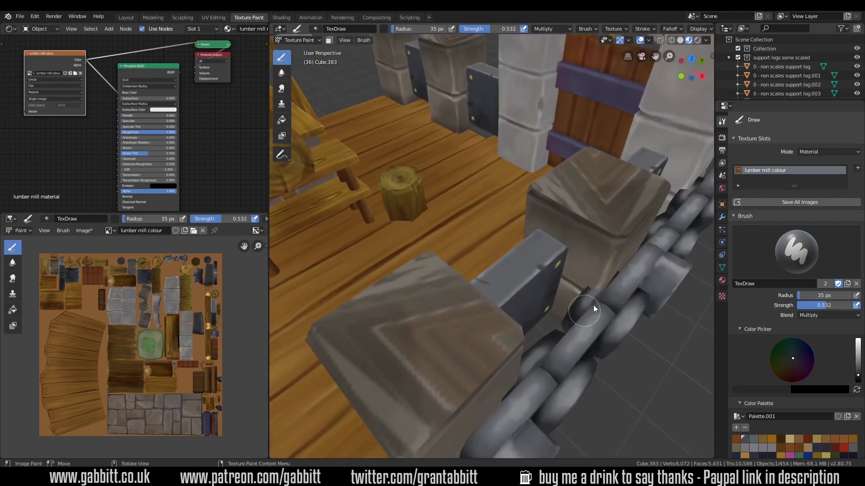
- Add cone spikes on top of the posts and lighten them with a grey 35 px Screen brush at strength 0.532
scroll(593, 305, "down", 6)
middle_click_drag(586, 342, 542, 325)
scroll(520, 288, "up", 6)
scroll(520, 289, "down", 4)
scroll(542, 325, "up", 5)
left_click(751, 447)
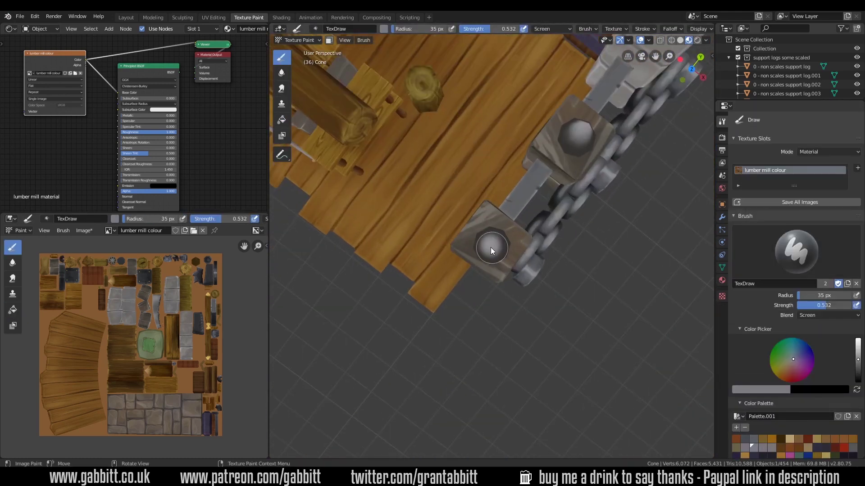
scroll(490, 247, "down", 6)
scroll(530, 339, "up", 6)
mouse_move(568, 252)
middle_mouse_down()
mouse_move(541, 307)
mouse_move(548, 307)
mouse_move(488, 317)
mouse_move(602, 264)
mouse_move(563, 235)
middle_mouse_up()
- Darken the lower parts of the cone spikes with a near-black 35 px Mix brush at strength 0.532
left_click(282, 119)
left_click(829, 316)
left_click(810, 171)
mouse_move(433, 277)
middle_mouse_down()
mouse_move(486, 267)
mouse_move(587, 269)
mouse_move(517, 293)
mouse_move(460, 248)
mouse_move(509, 250)
mouse_move(538, 383)
middle_mouse_up()
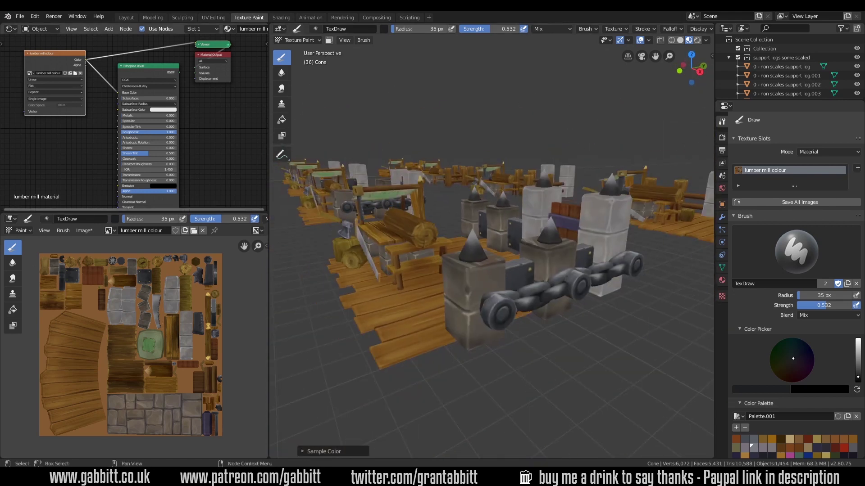
- Shade the facets of the cone spikes with a 17 px Multiply brush and a dark 44 px Mix brush
scroll(460, 257, "up", 4)
key("3")
mouse_move(452, 252)
middle_mouse_down()
mouse_move(523, 256)
mouse_move(534, 248)
mouse_move(537, 278)
mouse_move(510, 272)
mouse_move(455, 231)
mouse_move(460, 266)
mouse_move(480, 285)
mouse_move(574, 348)
mouse_move(547, 353)
middle_mouse_up()
key("1")
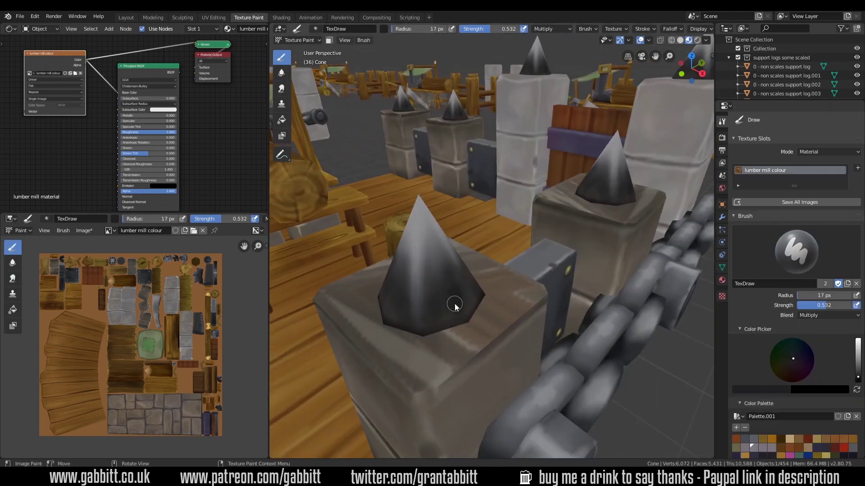
middle_click_drag(455, 303, 622, 229)
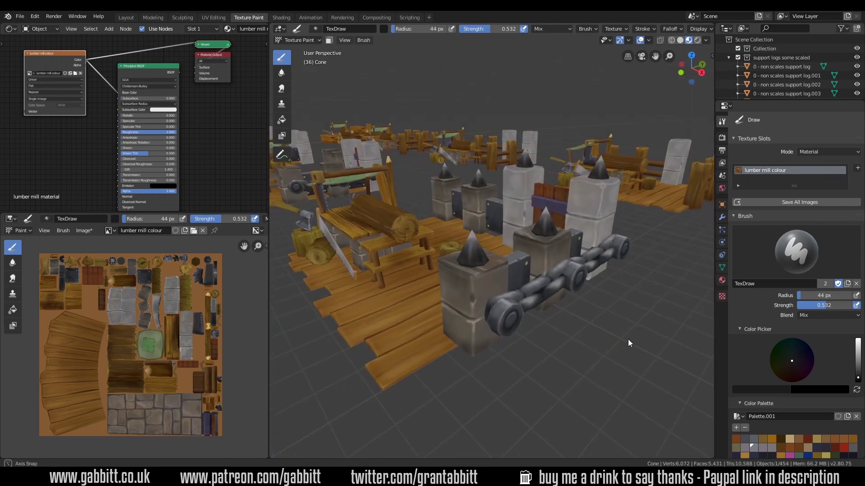
- Resize the cone spikes in Edit Mode and lower them along the global Z axis onto the post tops
key("Tab")
scroll(491, 253, "up", 5)
key("s")
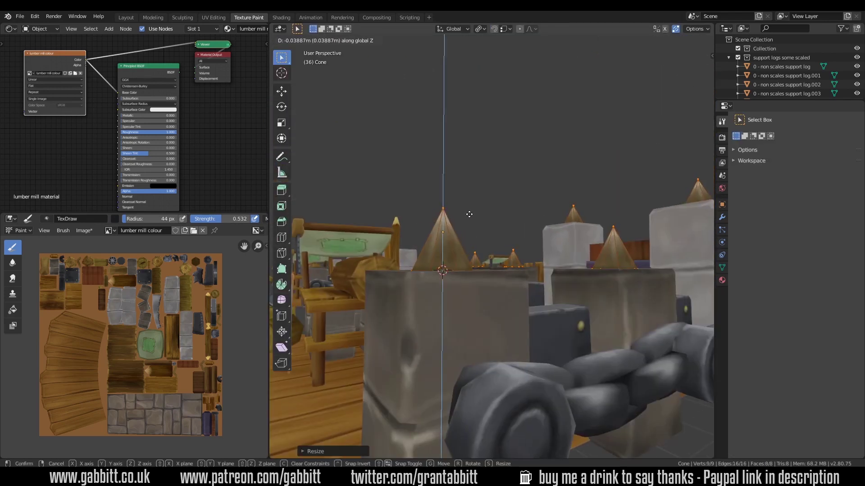
left_click(525, 250)
key("Tab")
scroll(551, 299, "down", 5)
middle_click_drag(551, 299, 569, 346)
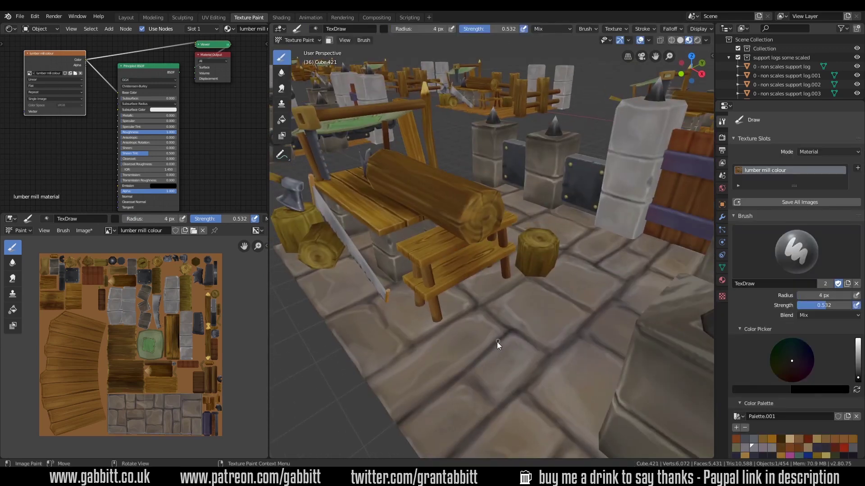
- Isolate the paved floor and start darkening its stone joints with a fine near-black Mix brush at strength 0.532
key("KP_Divide")
scroll(550, 288, "up", 3)
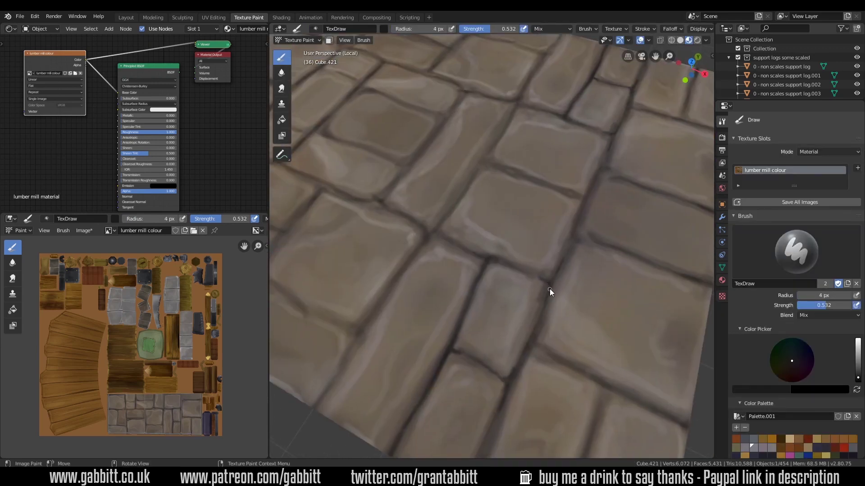
middle_click_drag(552, 337, 539, 210)
mouse_move(466, 110)
middle_mouse_down()
mouse_move(497, 110)
mouse_move(520, 266)
middle_mouse_up()
middle_click_drag(446, 164, 480, 196, "shift")
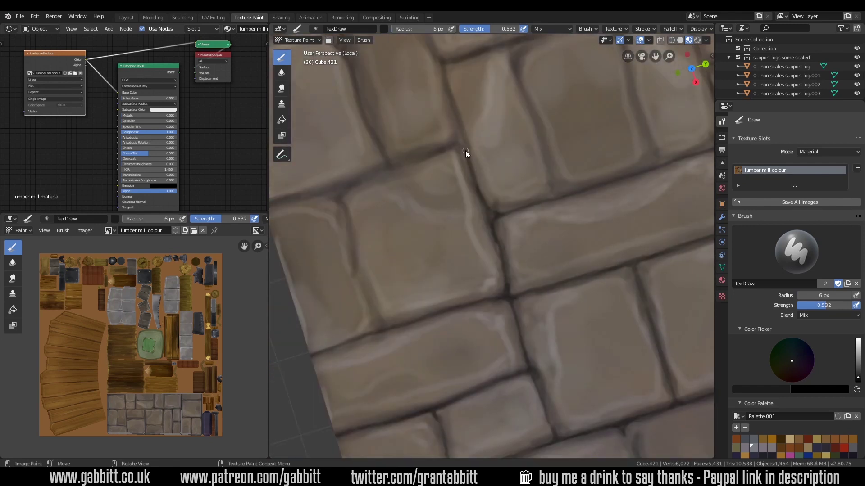
- Darken the remaining joints across the paving stones with a 6 px Mix brush, and return to the full scene
middle_click_drag(466, 152, 420, 200, "shift")
middle_click_drag(490, 209, 491, 280, "shift")
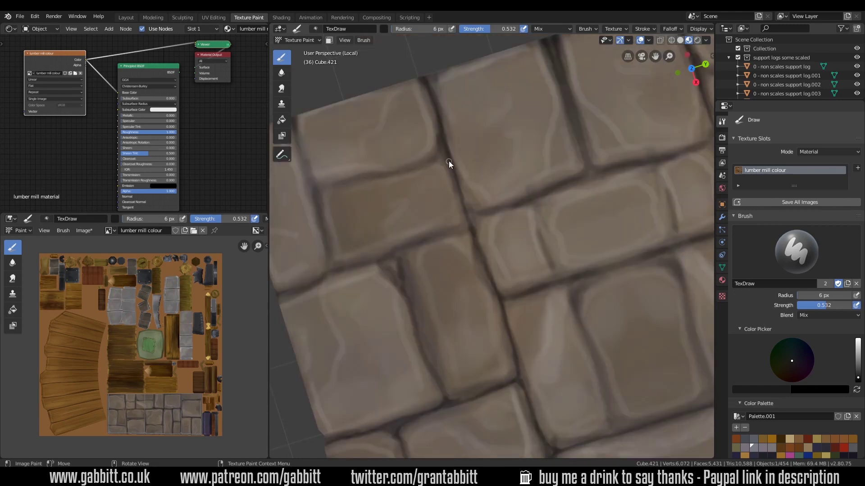
middle_click_drag(325, 234, 575, 211, "shift")
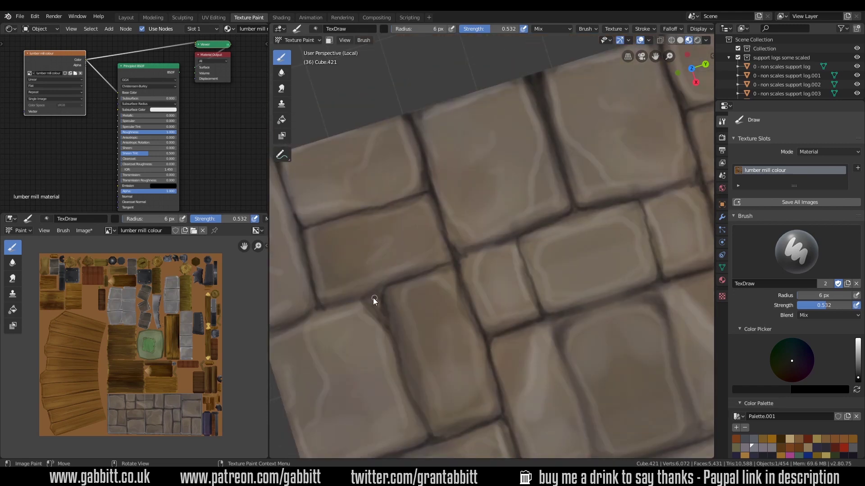
scroll(482, 246, "down", 3)
scroll(415, 268, "up", 3)
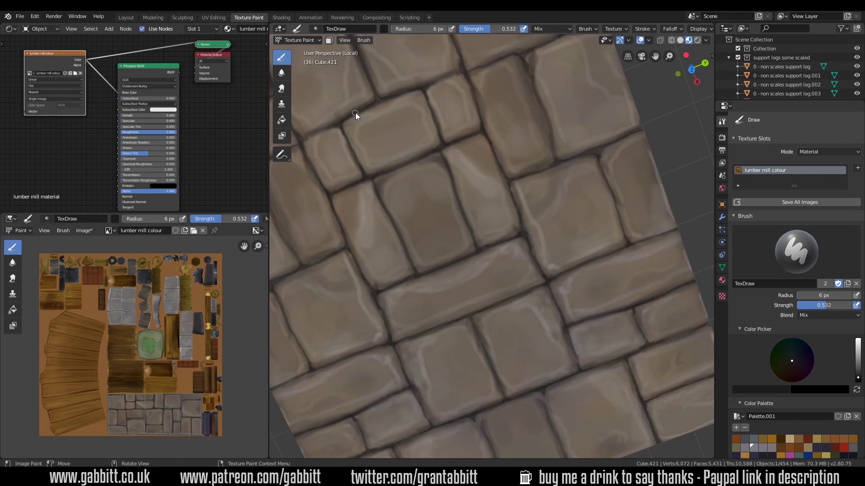
scroll(547, 301, "down", 4)
middle_click_drag(547, 301, 458, 320)
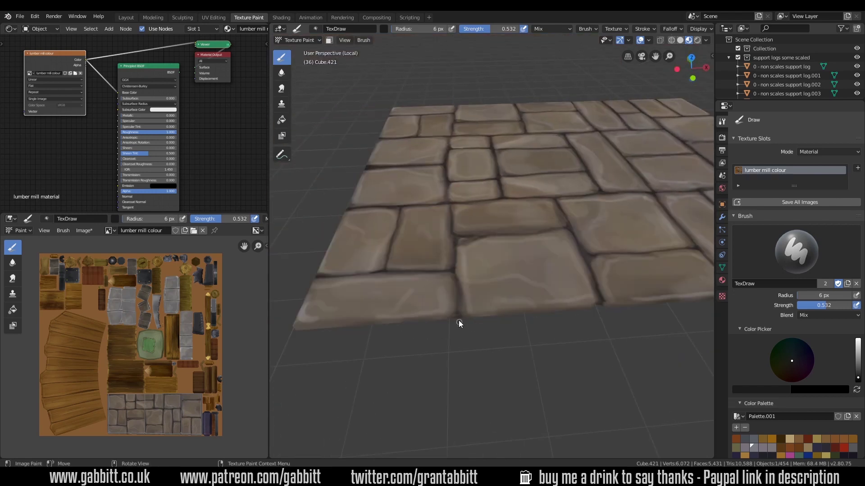
scroll(458, 321, "down", 3)
key("KP_Divide")
- Mark seams on the edges of the chained stone posts and unwrap their mesh
left_click(300, 40)
left_click(311, 59)
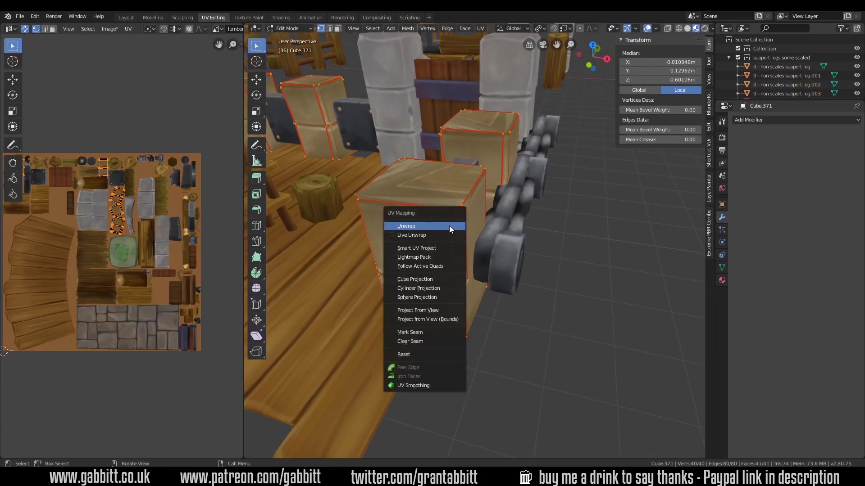
left_click(450, 226)
middle_click_drag(450, 225, 531, 198)
key("2")
key("ctrl+e")
left_click(491, 326)
- Scale down the posts' UV islands, arrange them in free gaps of the texture, and return to texture painting
key("s")
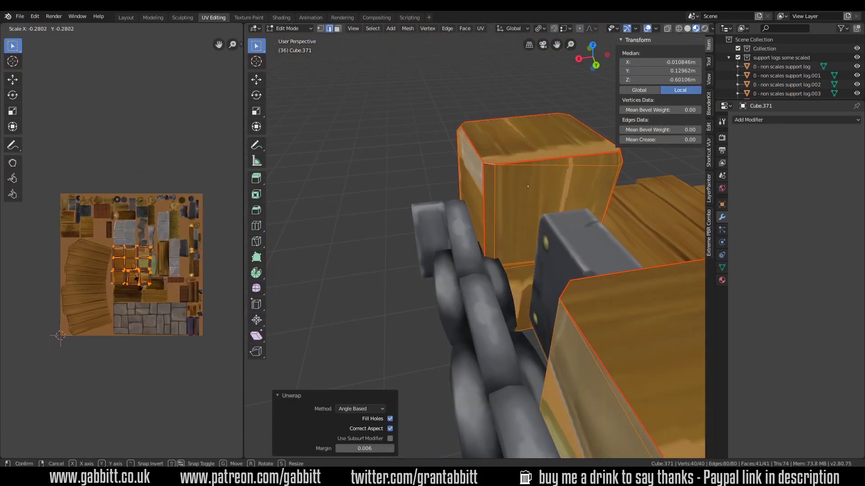
left_click(168, 59)
key("ctrl+space")
scroll(613, 239, "down", 1)
key("g")
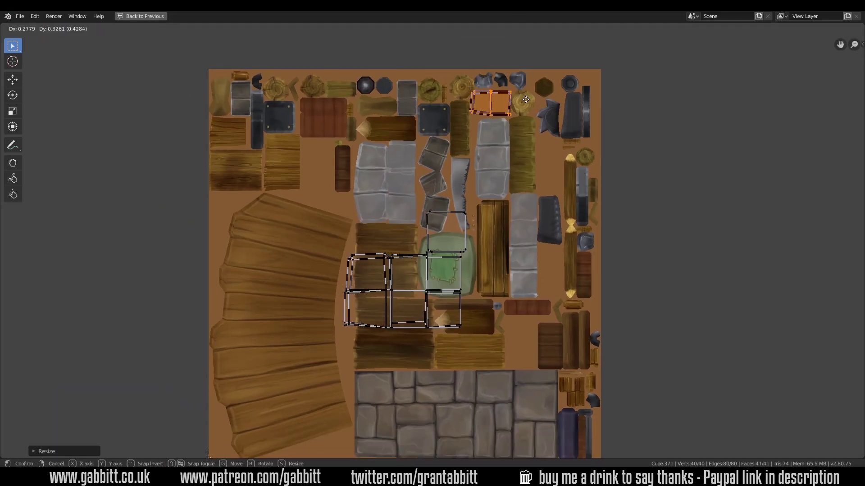
key("g")
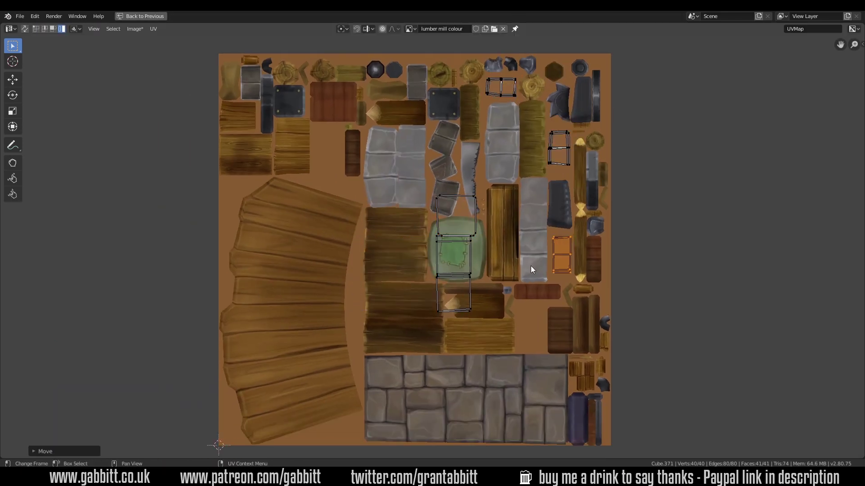
key("ctrl+space")
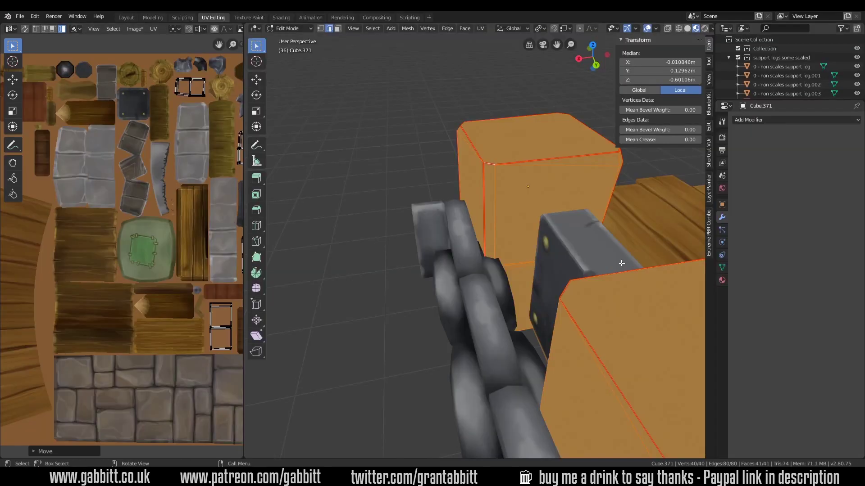
scroll(599, 312, "down", 3)
key("ctrl+Page_Down")
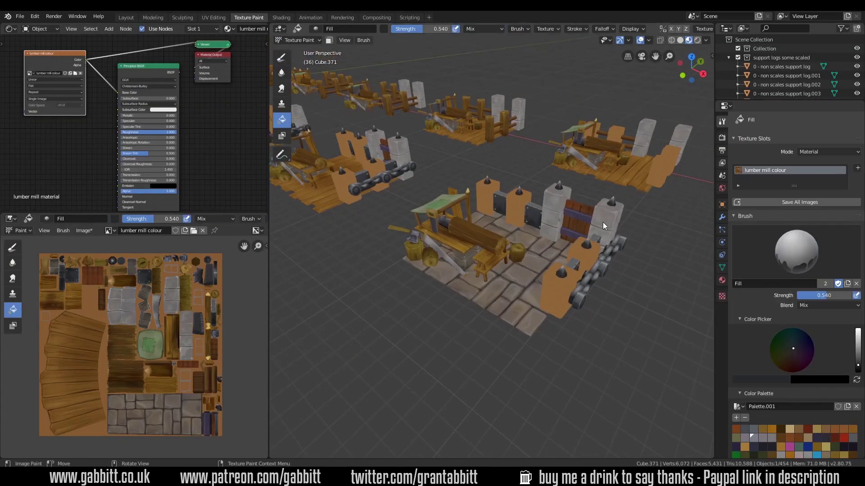
- Fill the unpainted chained posts with light stone grey and shade them softly using sampled colours and a 64 px Mix brush at strength 0.089
middle_click_drag(603, 223, 547, 264)
scroll(594, 303, "up", 3)
scroll(625, 303, "down", 2)
scroll(540, 285, "up", 4)
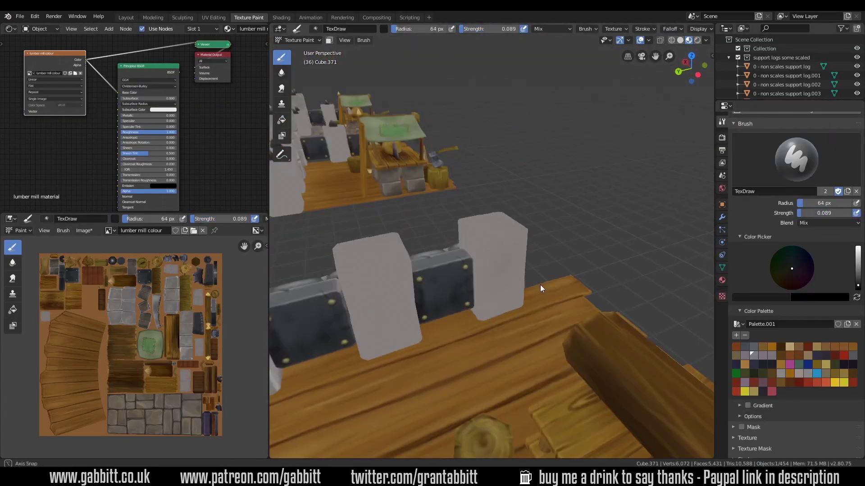
scroll(482, 298, "down", 3)
key("s")
middle_click_drag(482, 297, 507, 237)
scroll(481, 246, "up", 3)
scroll(480, 245, "down", 3)
key("s")
mouse_move(558, 339)
middle_mouse_down()
mouse_move(496, 305)
mouse_move(491, 321)
mouse_move(554, 262)
middle_mouse_up()
scroll(607, 237, "up", 3)
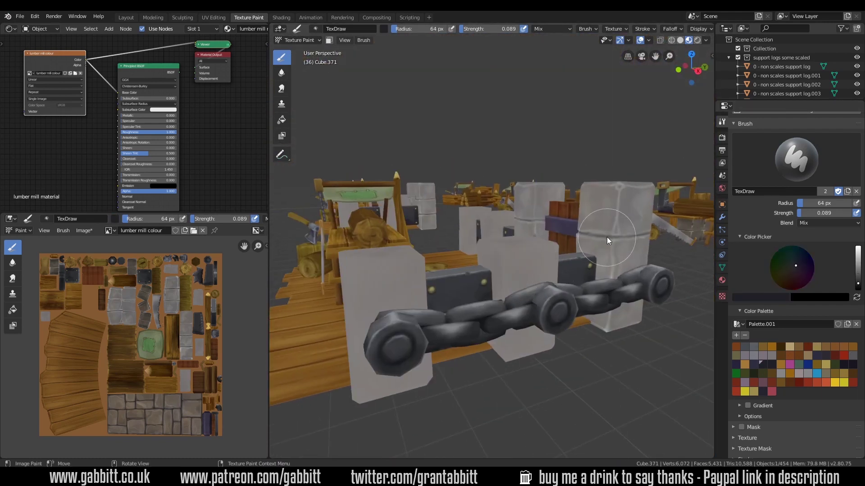
- Isolate the chained post, paint a dark joint around its middle with an 8 px Mix brush, and smear the line at strength 0.660
middle_click_drag(644, 231, 420, 310)
key("KP_Divide")
middle_click_drag(569, 228, 459, 248)
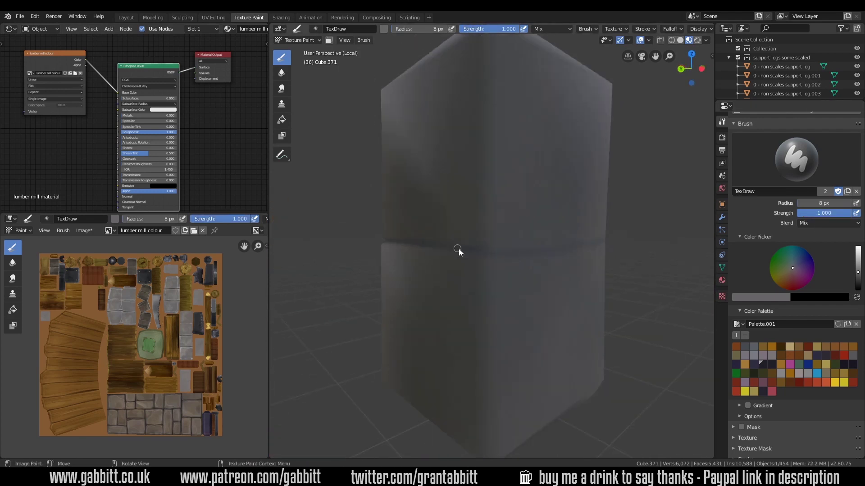
left_click_drag(832, 213, 806, 213)
mouse_move(522, 234)
middle_mouse_down()
mouse_move(549, 251)
mouse_move(542, 272)
middle_mouse_up()
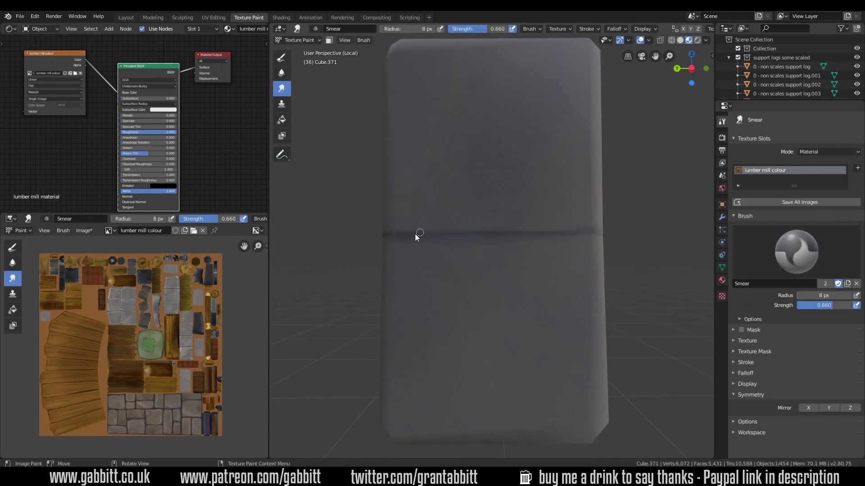
middle_click_drag(415, 234, 579, 294)
scroll(580, 293, "down", 4)
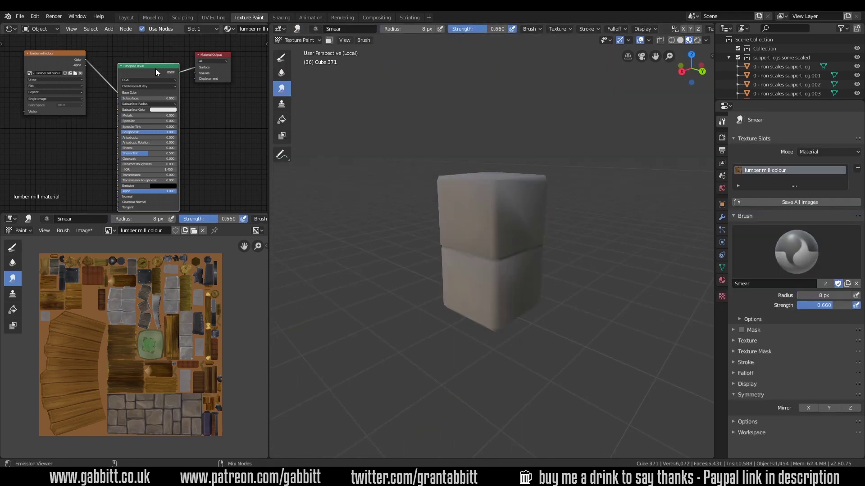
- Highlight the post's corner edges, top rim and joint with an 8 px grey Screen brush at strength 0.266
scroll(757, 342, "down", 5)
middle_click_drag(488, 237, 501, 219)
middle_click_drag(556, 260, 493, 272)
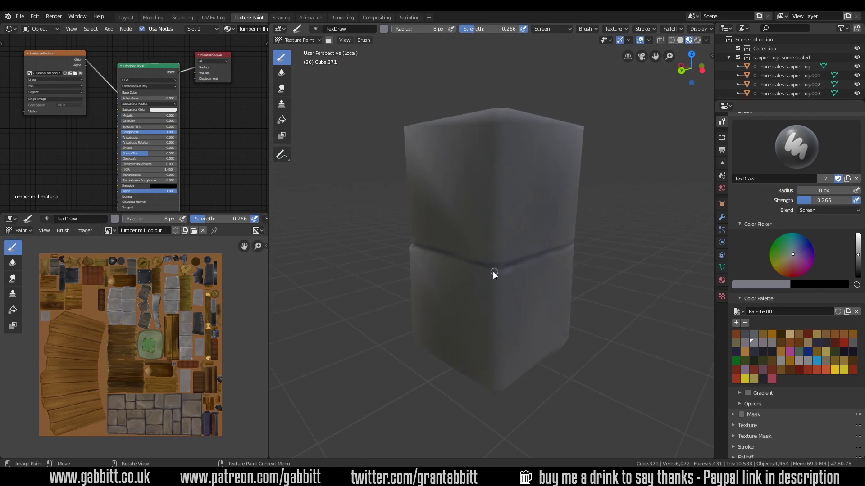
middle_click_drag(415, 162, 506, 212)
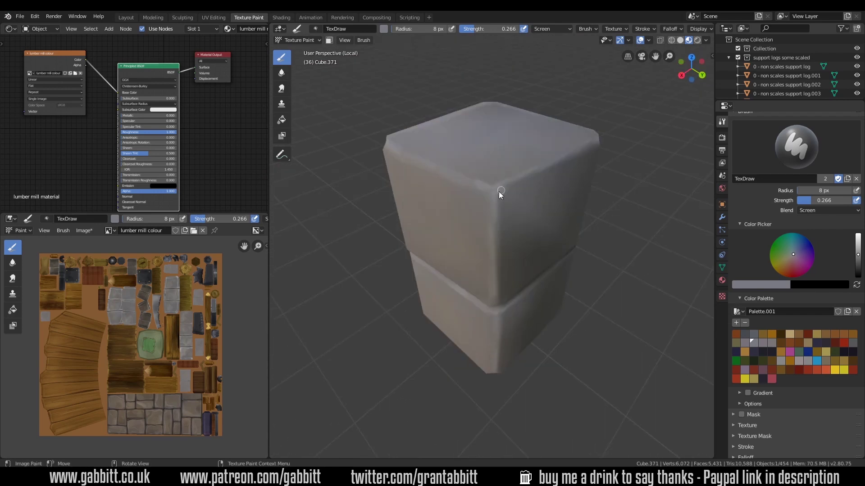
mouse_move(531, 347)
middle_mouse_down()
mouse_move(531, 235)
mouse_move(560, 244)
mouse_move(590, 279)
mouse_move(571, 321)
mouse_move(486, 352)
middle_mouse_up()
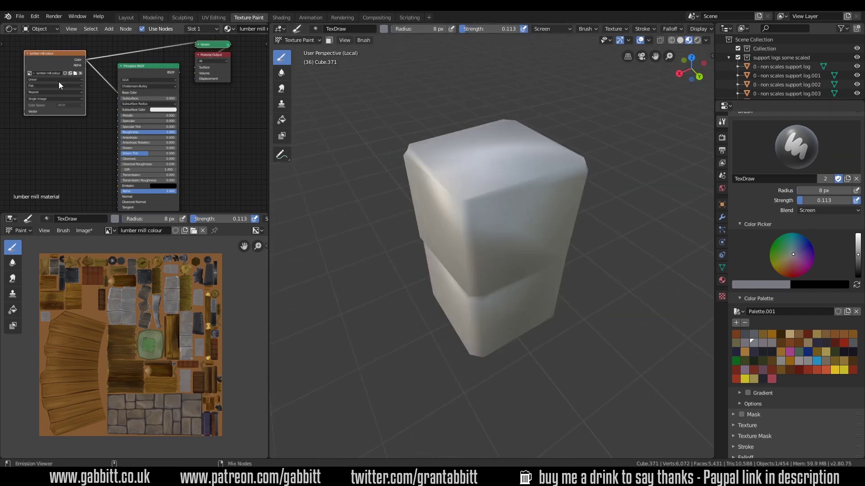
- Darken the post's faces with a large Multiply brush up to 105 px at strength 0.145, lighten its top with Screen, and return to the full scene
middle_click_drag(540, 342, 573, 356)
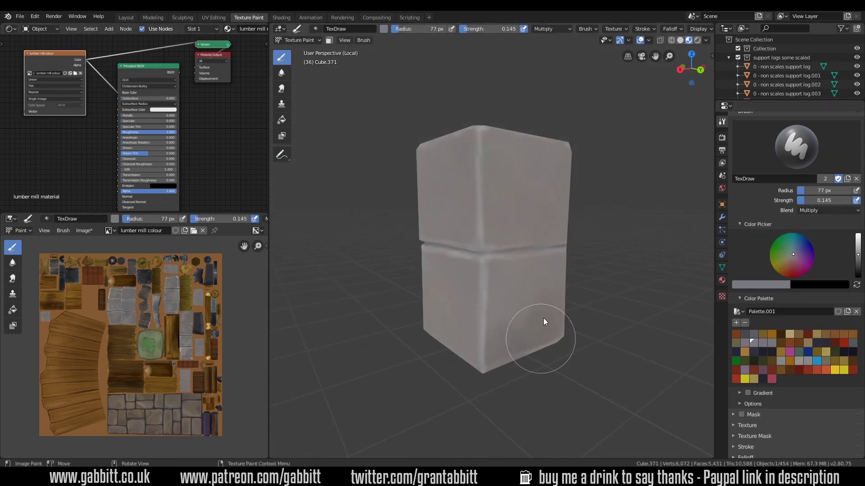
key("f")
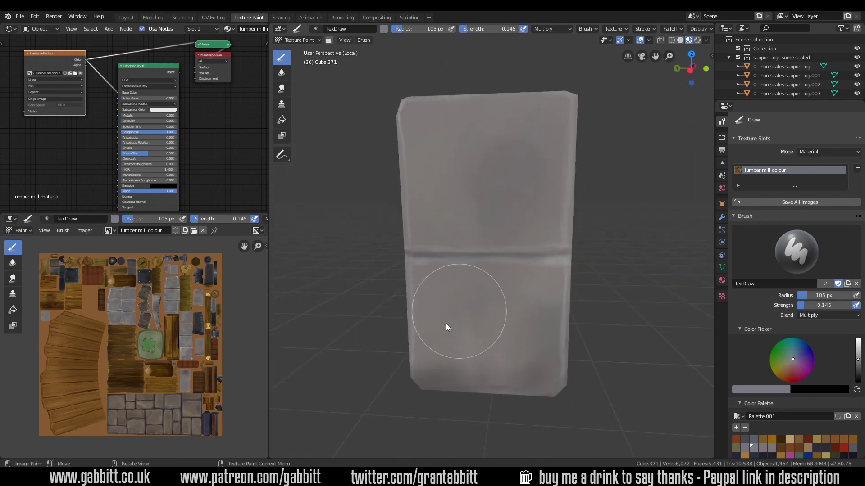
middle_click_drag(445, 323, 572, 217)
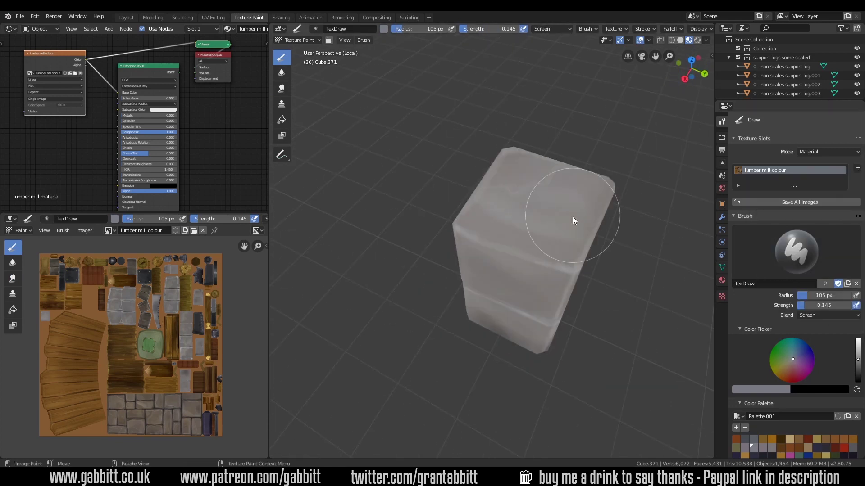
middle_click_drag(565, 346, 543, 215)
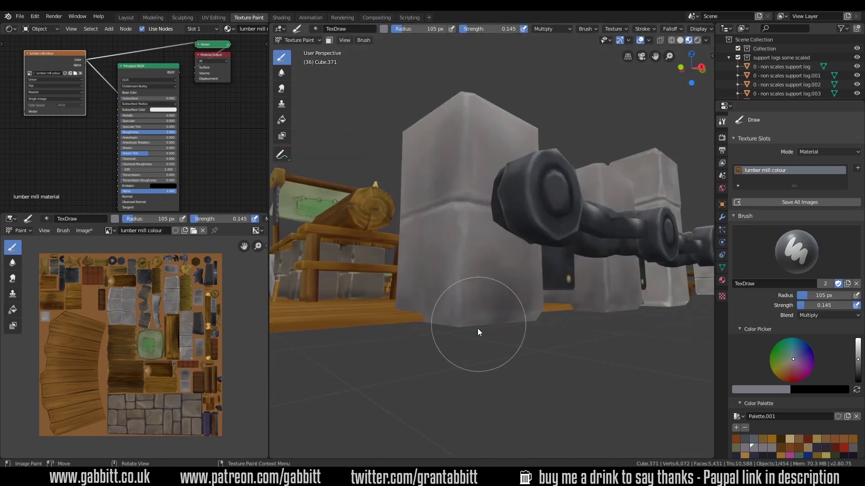
- Smear the chained posts' paint at 66 px and tint their faces with a 16 px purple Multiply brush at strength 0.145
mouse_move(477, 329)
middle_mouse_down()
mouse_move(485, 342)
mouse_move(420, 324)
mouse_move(448, 284)
mouse_move(438, 252)
middle_mouse_up()
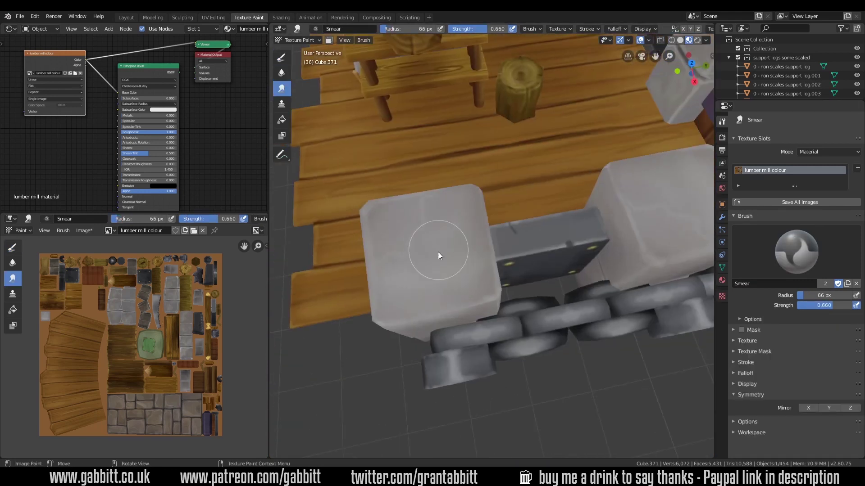
scroll(537, 378, "down", 5)
key("f")
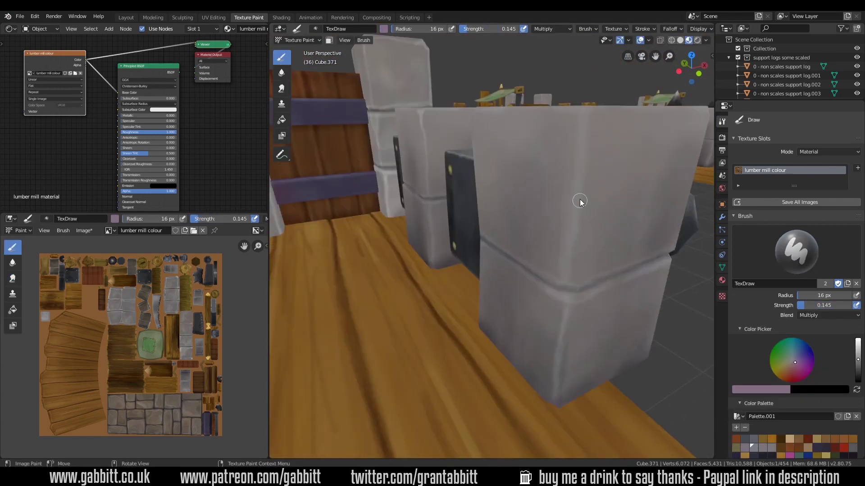
mouse_move(579, 203)
middle_mouse_down()
mouse_move(655, 255)
mouse_move(593, 288)
mouse_move(572, 315)
mouse_move(453, 344)
mouse_move(416, 191)
mouse_move(629, 185)
mouse_move(629, 209)
mouse_move(537, 308)
mouse_move(454, 318)
mouse_move(581, 332)
mouse_move(614, 215)
mouse_move(609, 238)
mouse_move(466, 180)
mouse_move(412, 223)
mouse_move(761, 233)
middle_mouse_up()
middle_click_drag(792, 359, 469, 277)
mouse_move(507, 137)
middle_mouse_down()
mouse_move(434, 268)
mouse_move(592, 298)
mouse_move(647, 279)
mouse_move(513, 168)
mouse_move(547, 322)
mouse_move(601, 336)
mouse_move(523, 314)
mouse_move(510, 363)
middle_mouse_up()
- Switch to another stone gate piece and shade it with a 188 px dark Multiply brush at strength 0.161
scroll(564, 318, "down", 4)
scroll(564, 317, "up", 4)
left_click(298, 40)
left_click(301, 100)
scroll(586, 255, "down", 4)
mouse_move(585, 255)
middle_mouse_down()
mouse_move(574, 280)
mouse_move(615, 346)
mouse_move(631, 257)
middle_mouse_up()
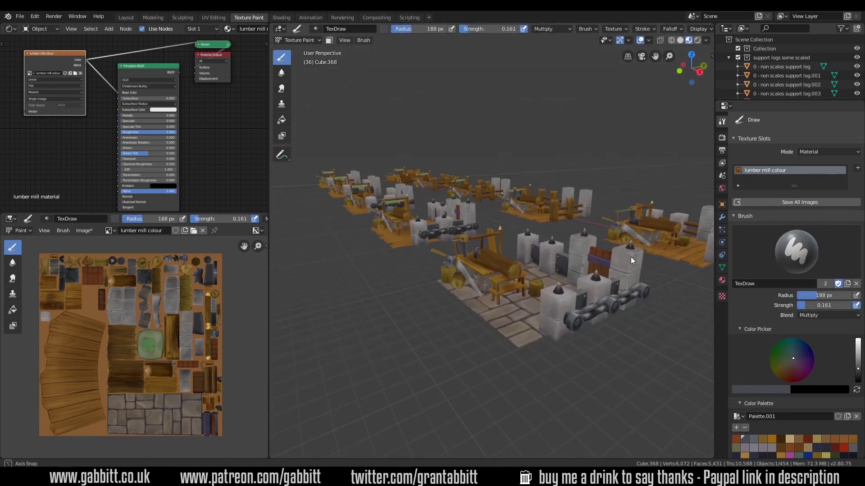
- Select the spike on the low post and paint it with sampled light grey using a Mix brush at strength 0.161
scroll(447, 278, "up", 5)
left_click(297, 40)
left_click(301, 100)
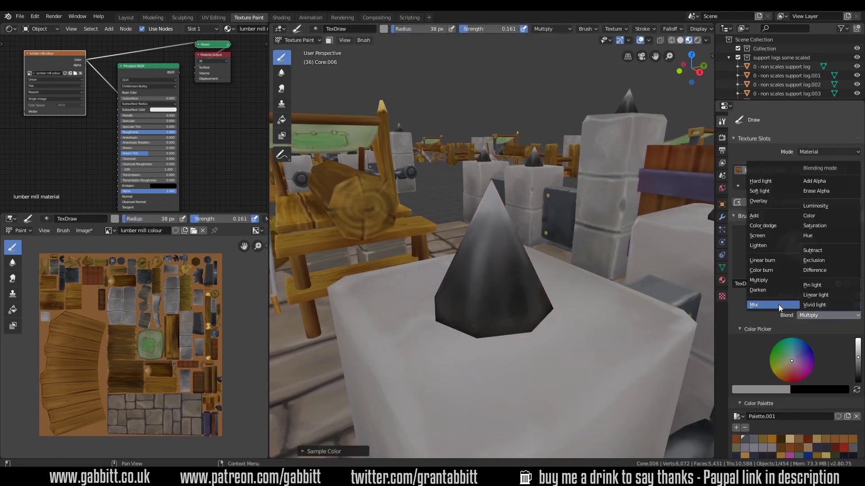
left_click(780, 305)
middle_click_drag(485, 313, 657, 342)
scroll(480, 289, "down", 2)
scroll(506, 269, "up", 4)
scroll(534, 347, "down", 6)
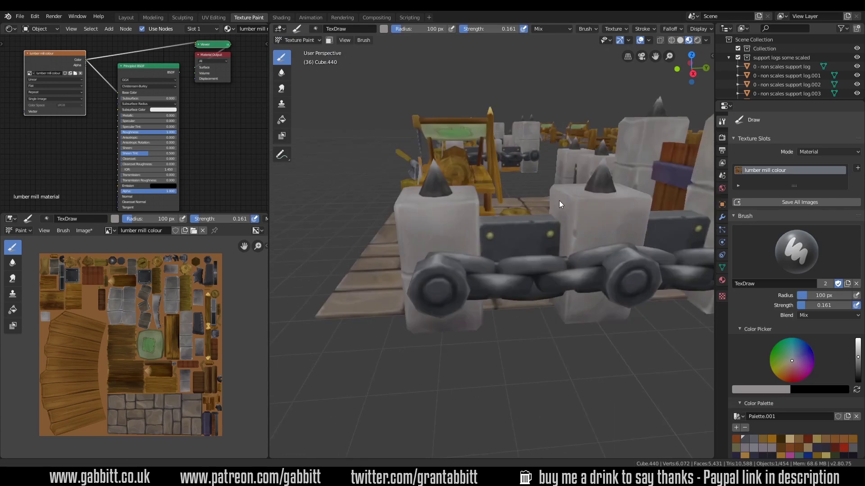
- Paint out the gold bolts on the metal plate between the posts with sampled dark colours and a 24 px Mix brush at strength 1.000
key("s")
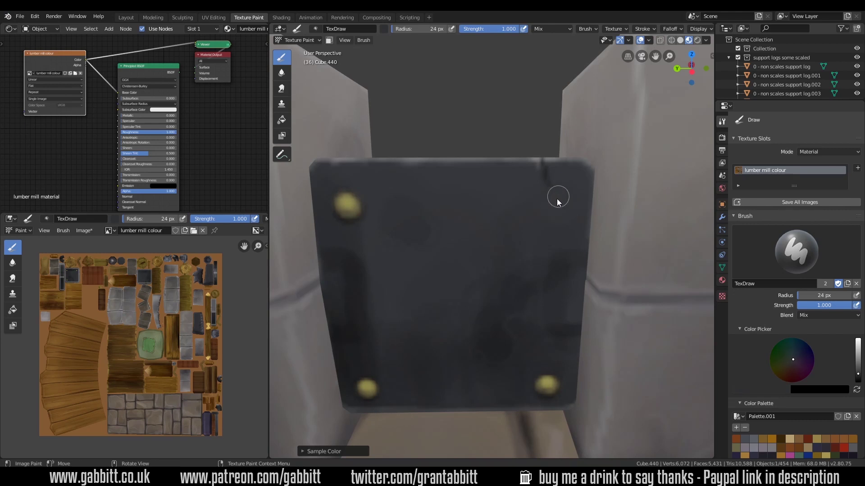
key("s")
mouse_move(557, 198)
middle_mouse_down()
mouse_move(576, 294)
mouse_move(472, 221)
middle_mouse_up()
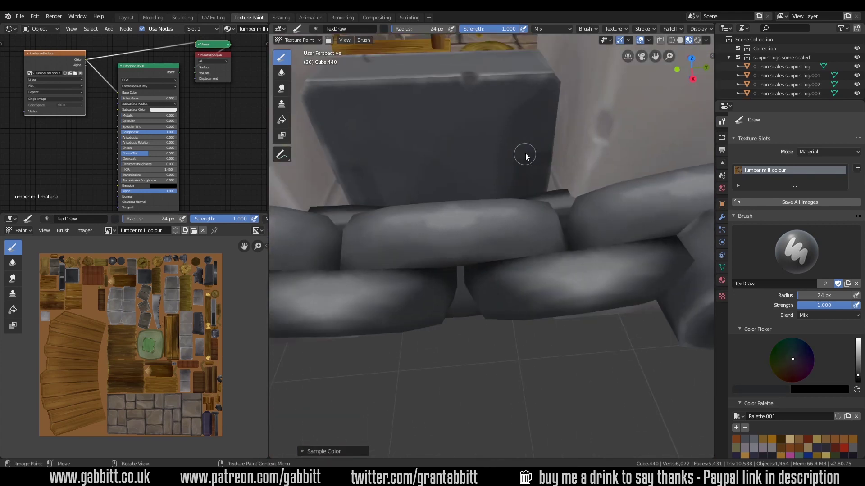
key("KP_Divide")
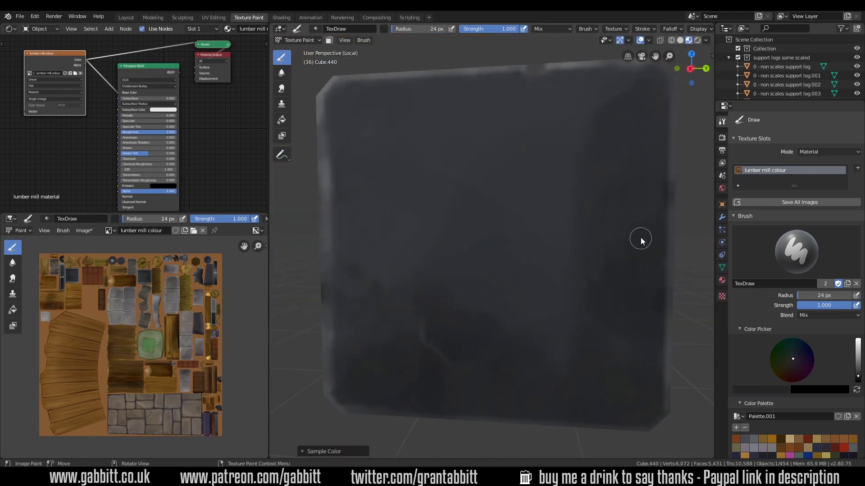
key("KP_Divide")
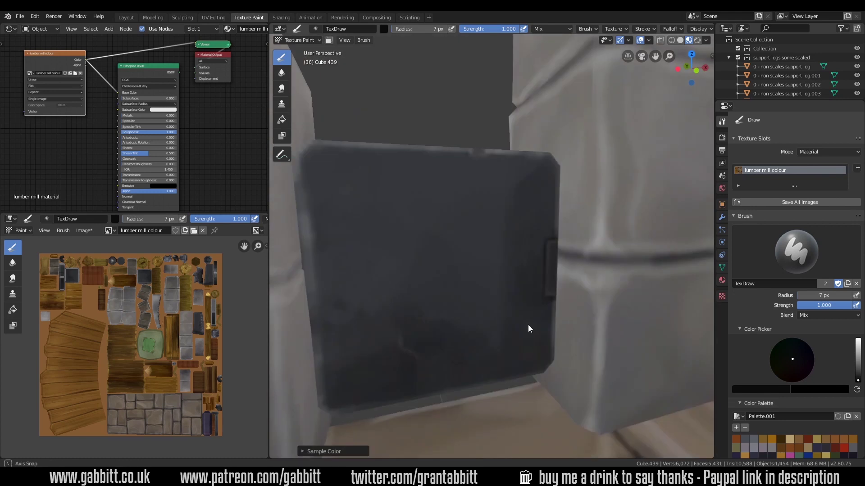
- Paint dark recessed notches on both side edges of the isolated metal plate, using full-strength Mix with Y mirroring
scroll(818, 430, "down", 8)
key("ctrl+z")
middle_click_drag(397, 301, 362, 261)
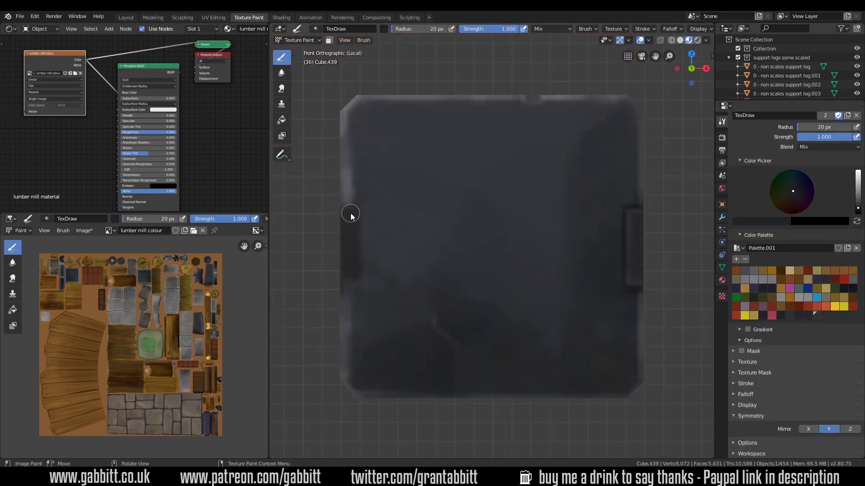
left_click(631, 207)
key("s")
middle_click_drag(465, 348, 575, 252)
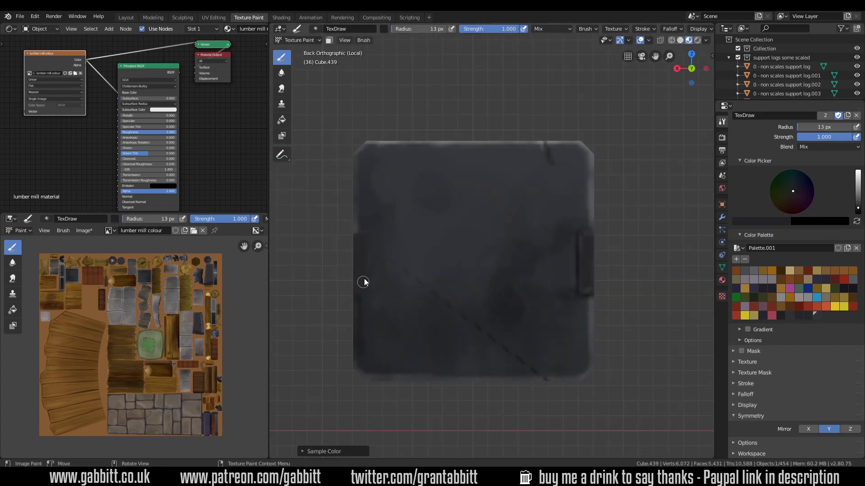
middle_click_drag(368, 293, 589, 366)
- Turn off Y mirroring, shade the plate's side notches with a 25 px black Mix brush at strength 0.258, and leave the isolated view
left_click(828, 429)
middle_click_drag(518, 315, 402, 339)
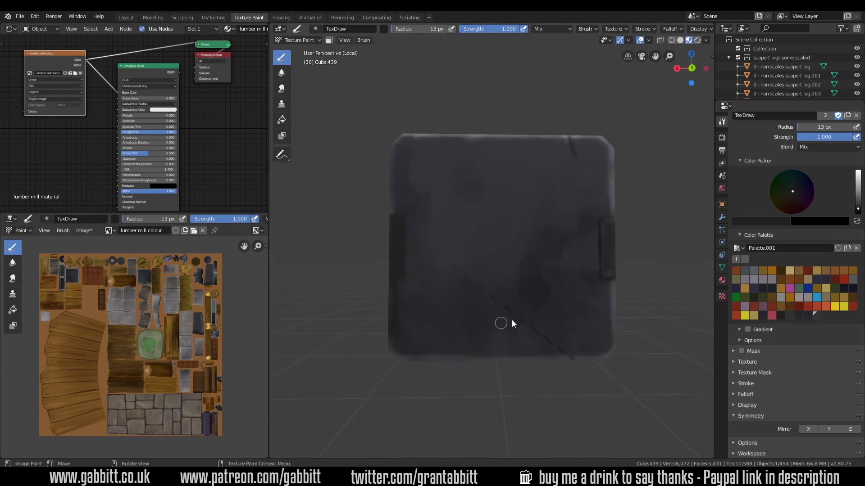
scroll(457, 285, "down", 4)
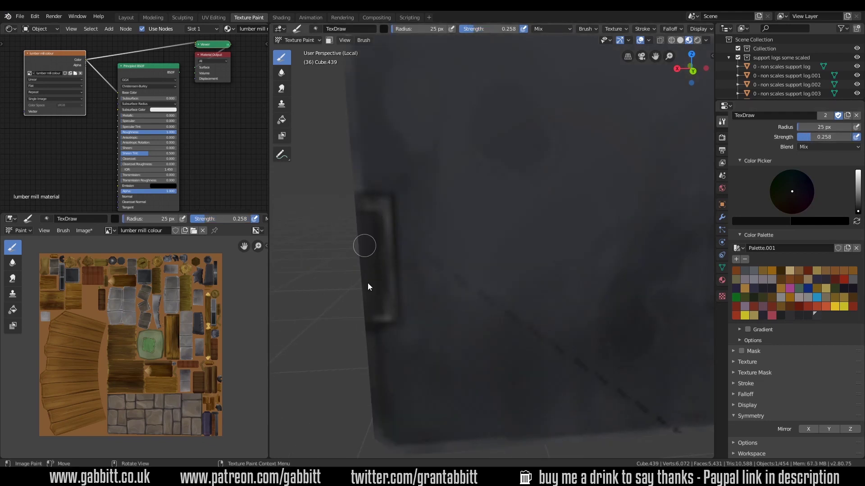
key("KP_Divide")
- Darken the bases of the low stone posts beside the metal plates with a 103 px Multiply brush at strength 0.129
scroll(605, 345, "down", 5)
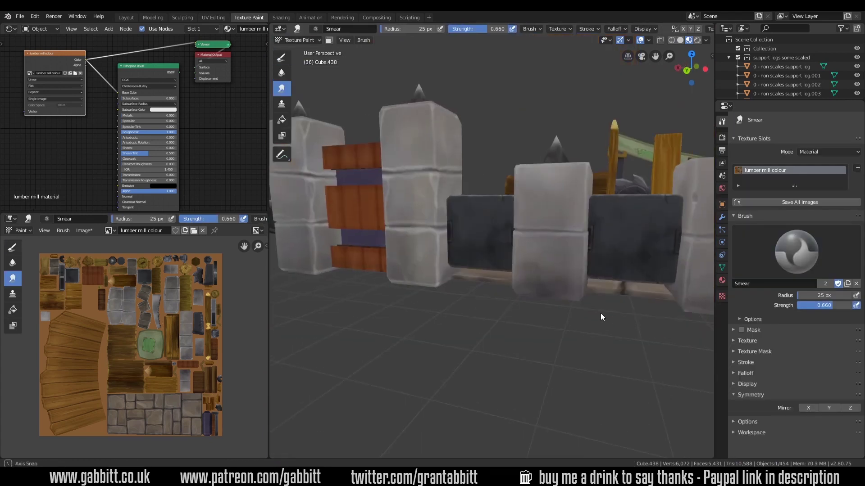
scroll(597, 292, "up", 3)
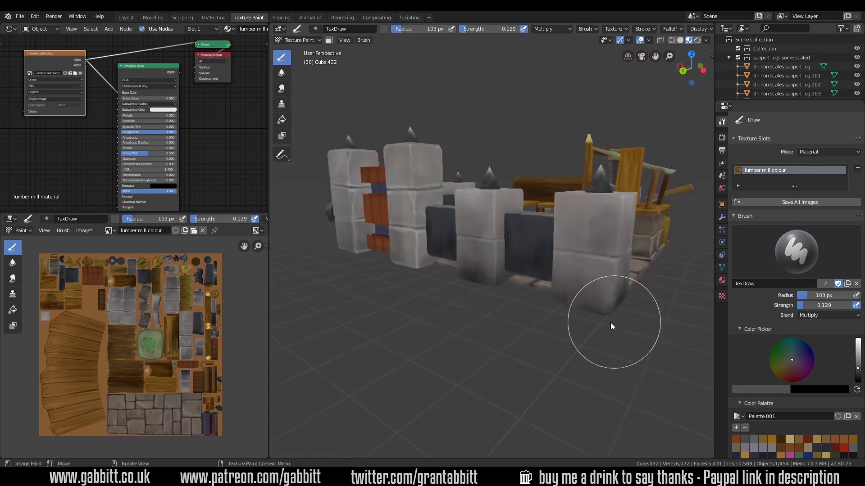
middle_click_drag(610, 323, 580, 318)
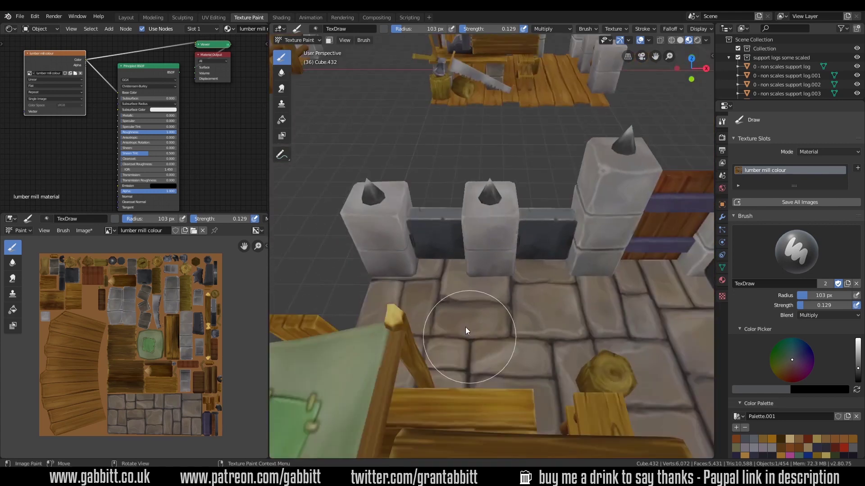
- Tint the low stone post with a brown Multiply Fill at strength 0.097
left_click(829, 305)
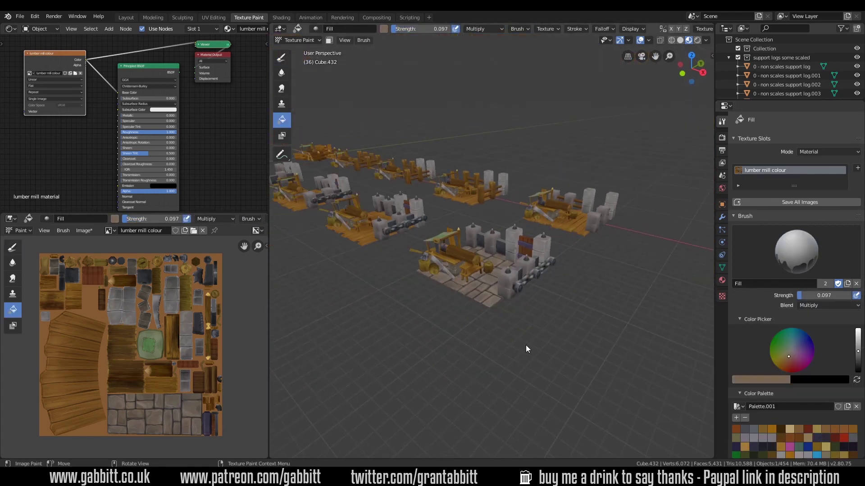
middle_click_drag(525, 345, 605, 312)
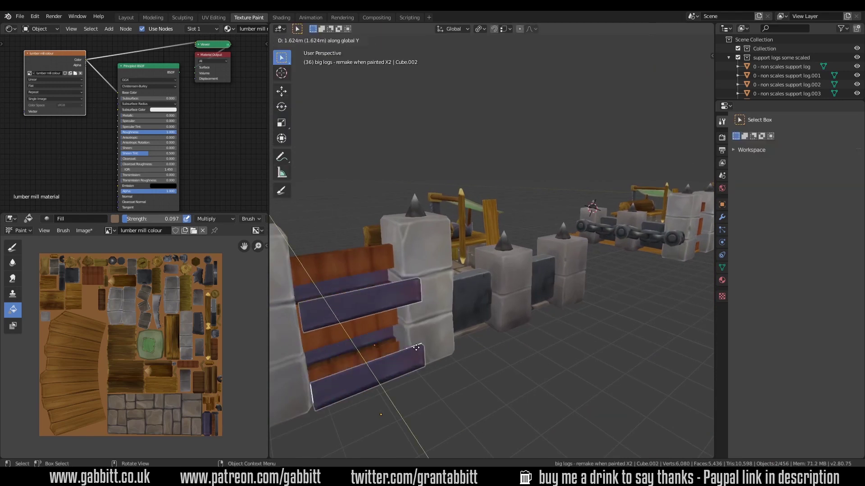